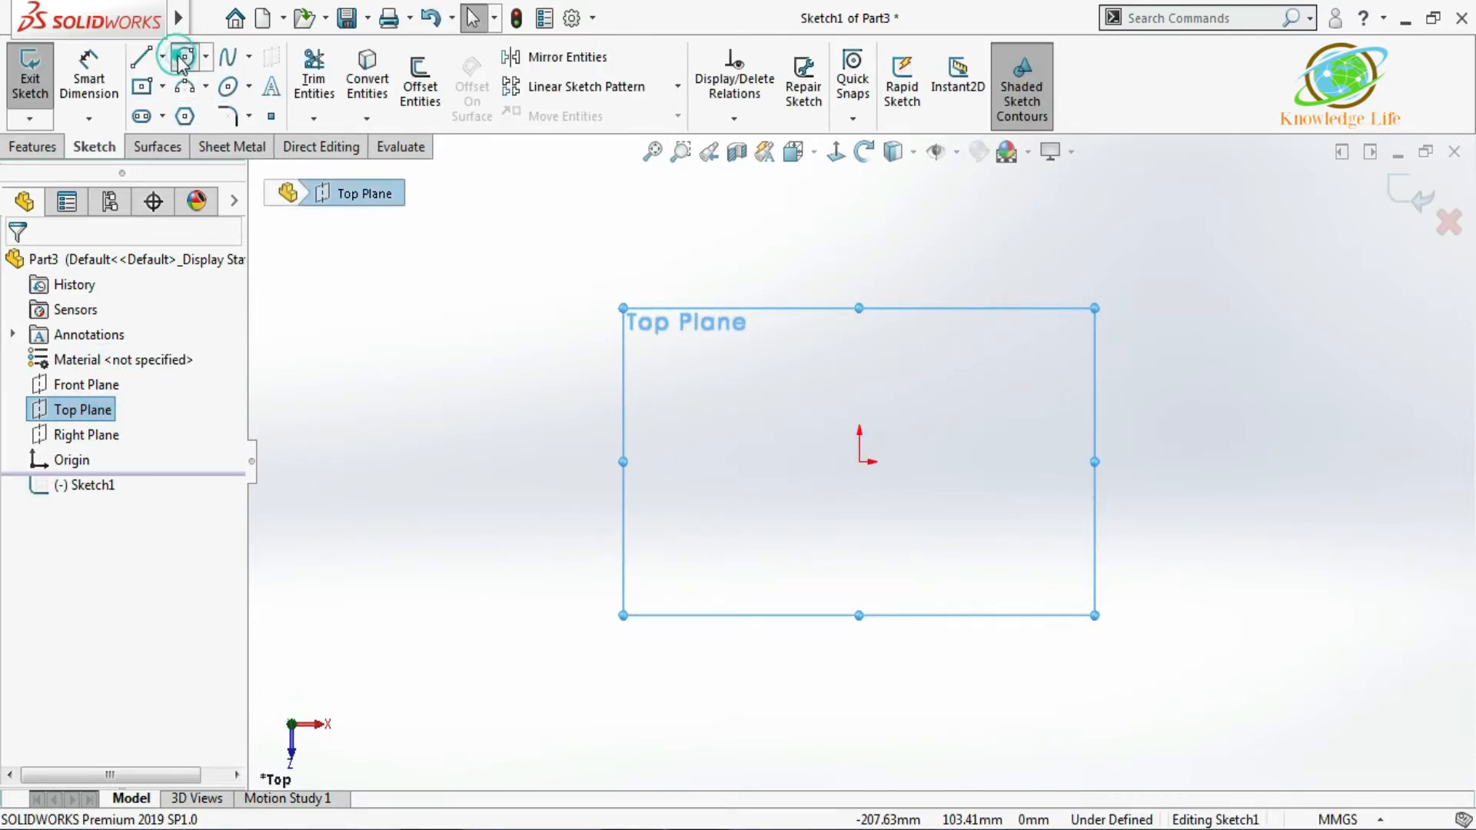
- Sketch an 8 mm diameter circle centred on the origin of the Top Plane
{"action": "left_click", "coordinate": [183, 57]}
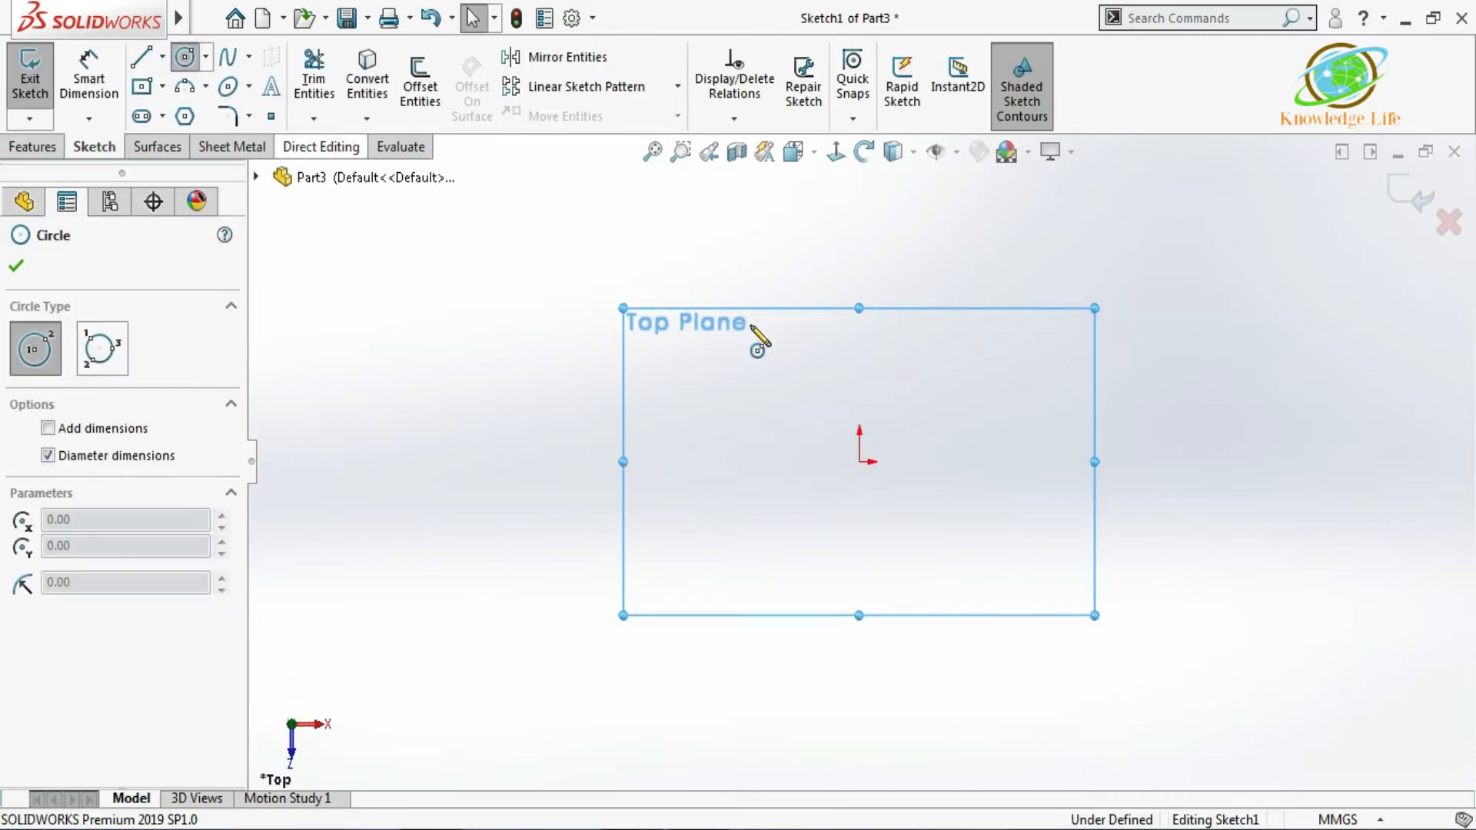
{"action": "left_click", "coordinate": [860, 461]}
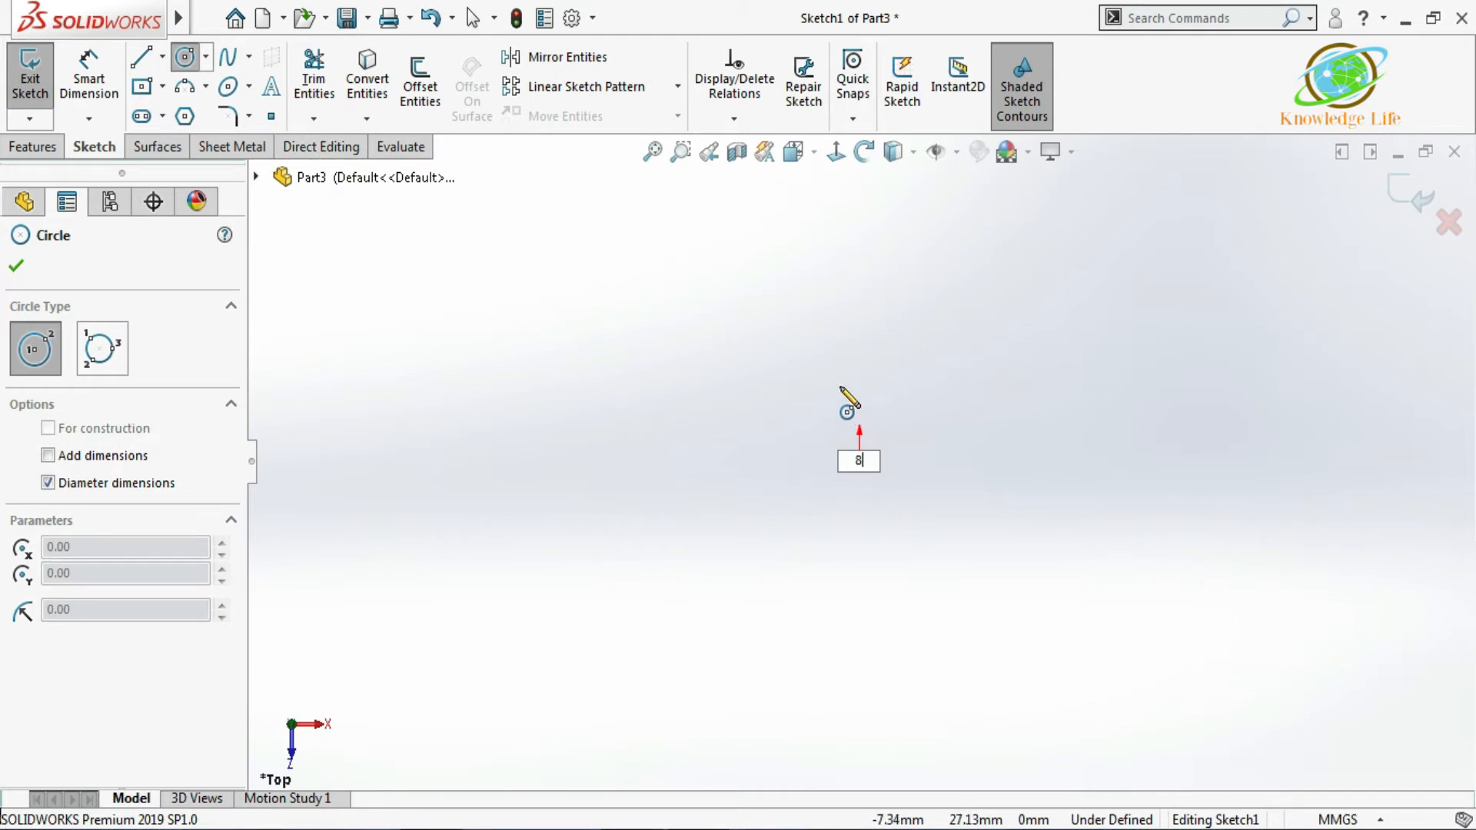
{"action": "type", "text": "8"}
{"action": "key", "text": "Return"}
{"action": "key", "text": "Escape"}
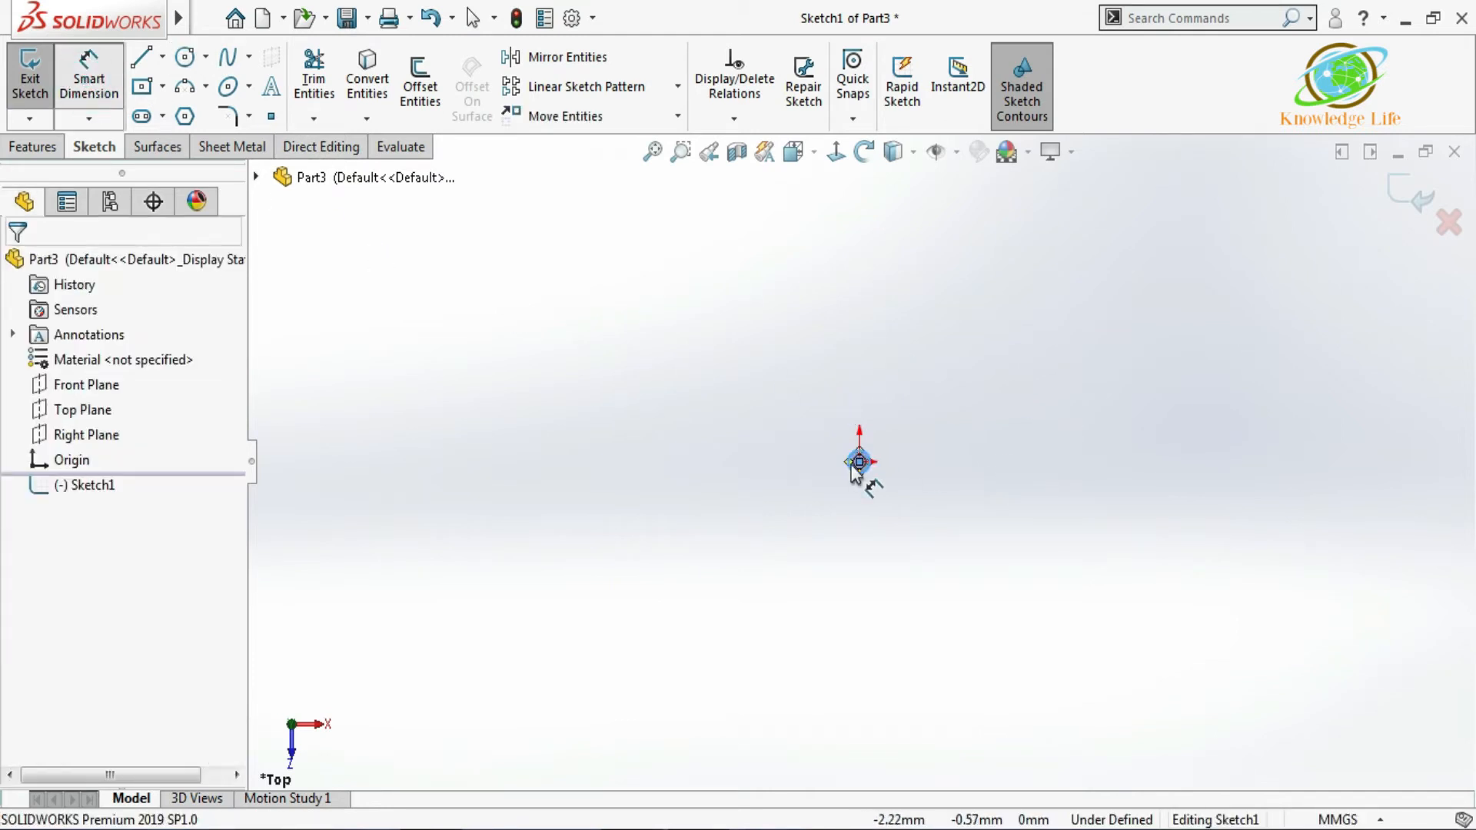
- Dimension the circle's diameter at 8 mm and close the sketch
{"action": "scroll", "coordinate": [851, 464], "scroll_direction": "down", "scroll_amount": 3}
{"action": "left_click", "coordinate": [850, 437]}
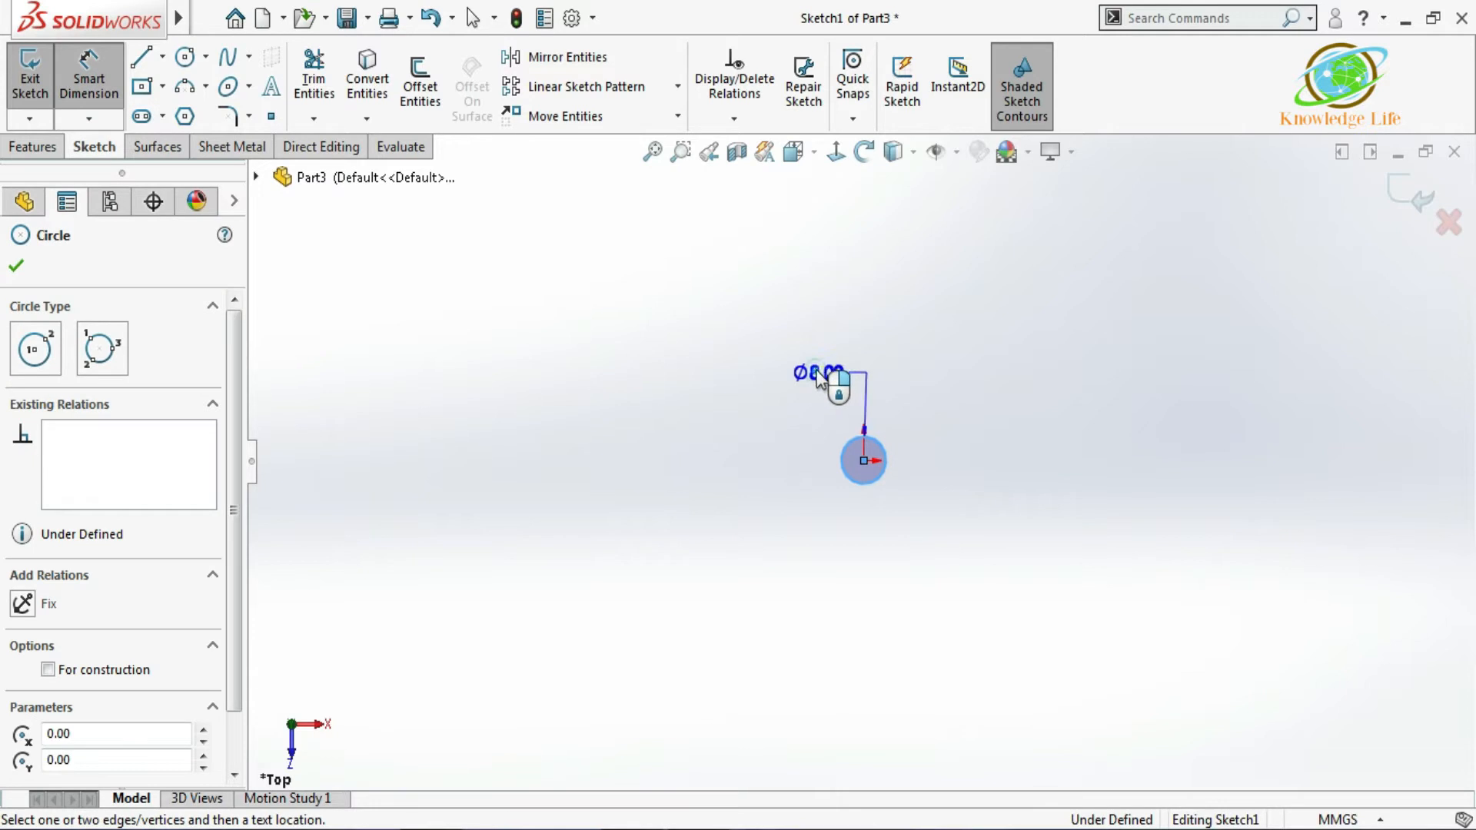
{"action": "left_click", "coordinate": [819, 375]}
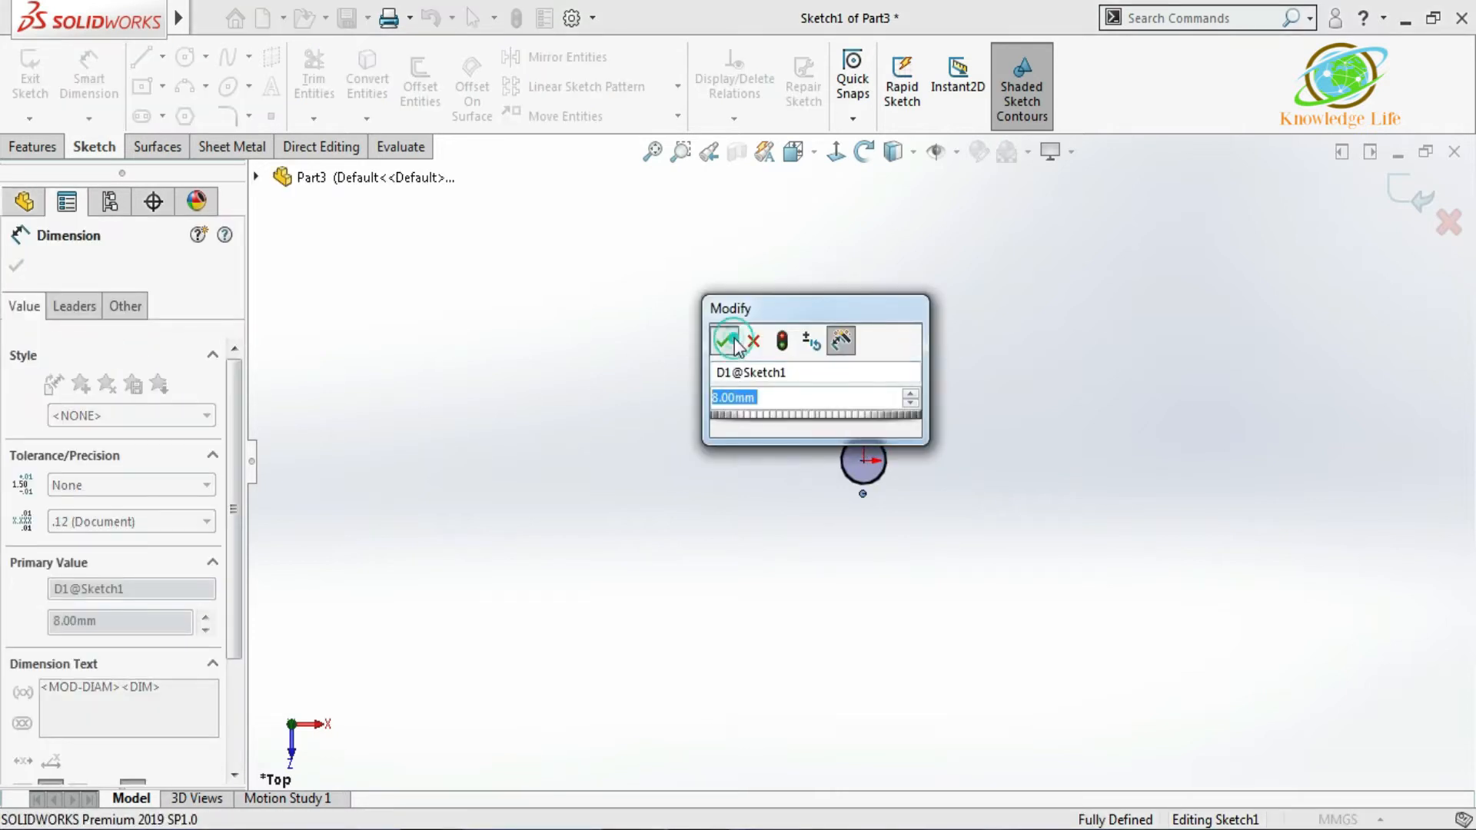
{"action": "left_click", "coordinate": [731, 340]}
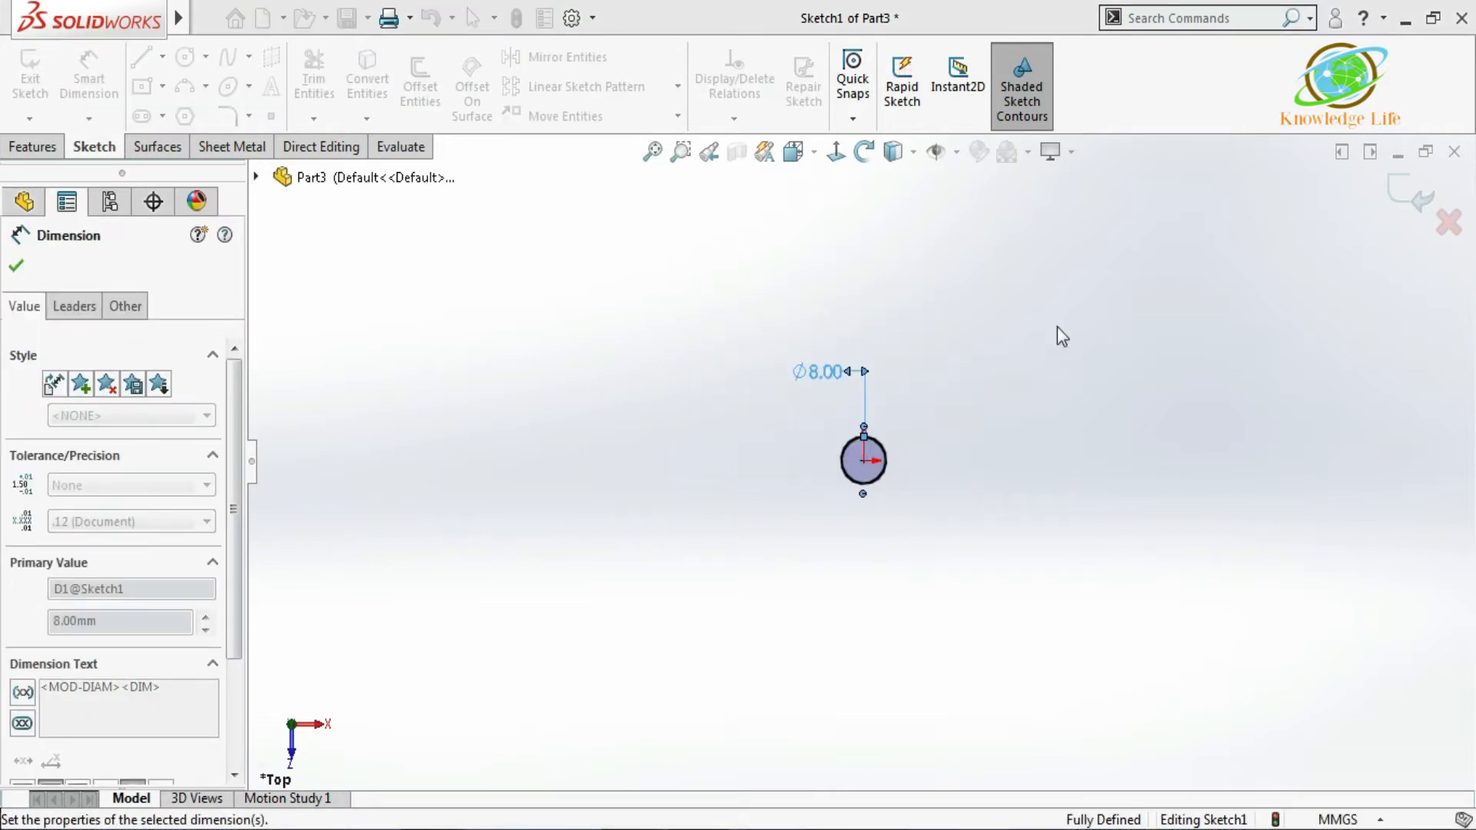
{"action": "left_click", "coordinate": [1416, 196]}
- Extrude the circle into a solid rod with a blind depth of 100 mm
{"action": "left_click", "coordinate": [51, 83]}
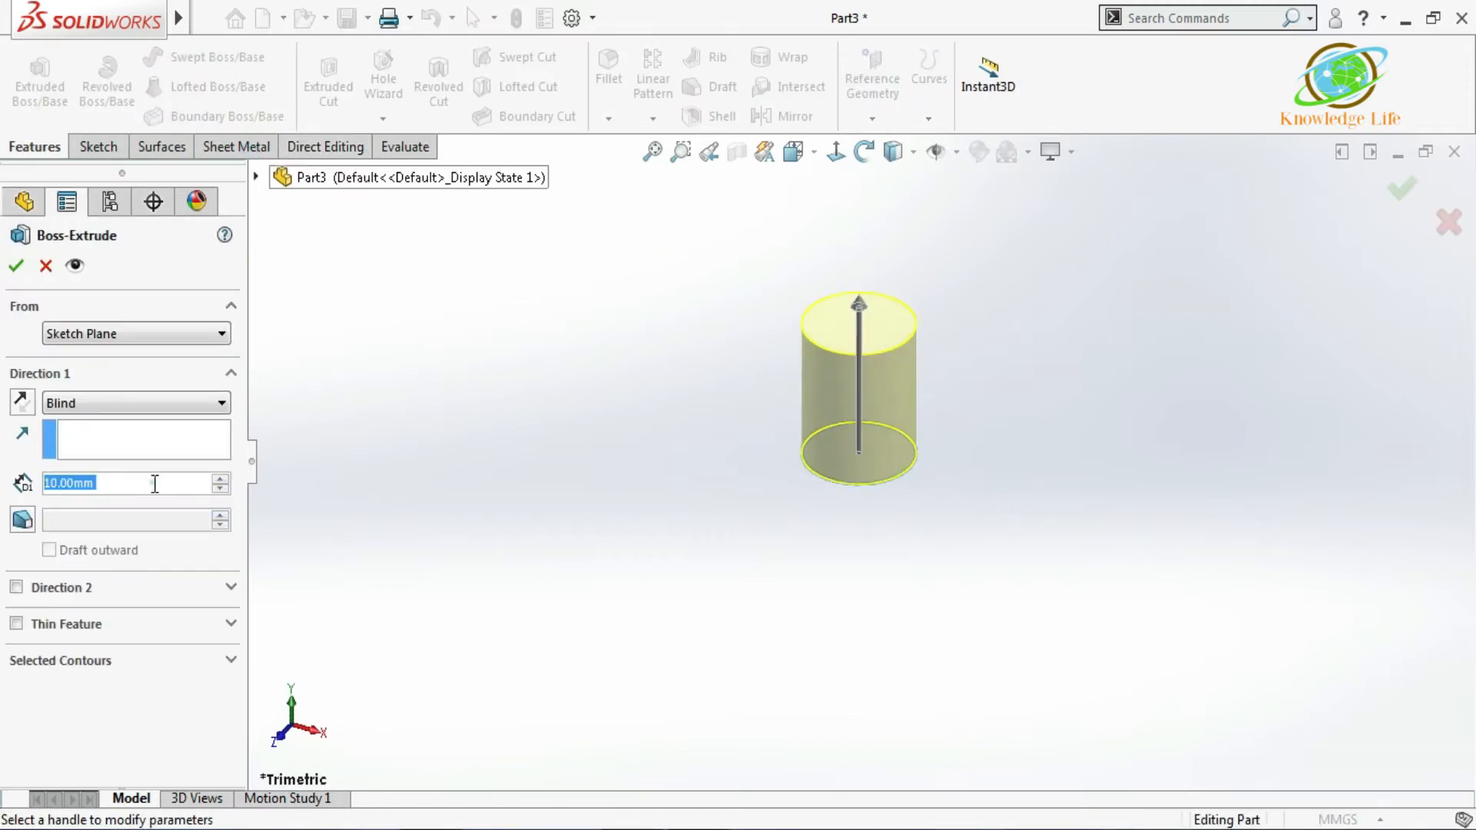
{"action": "type", "text": "100"}
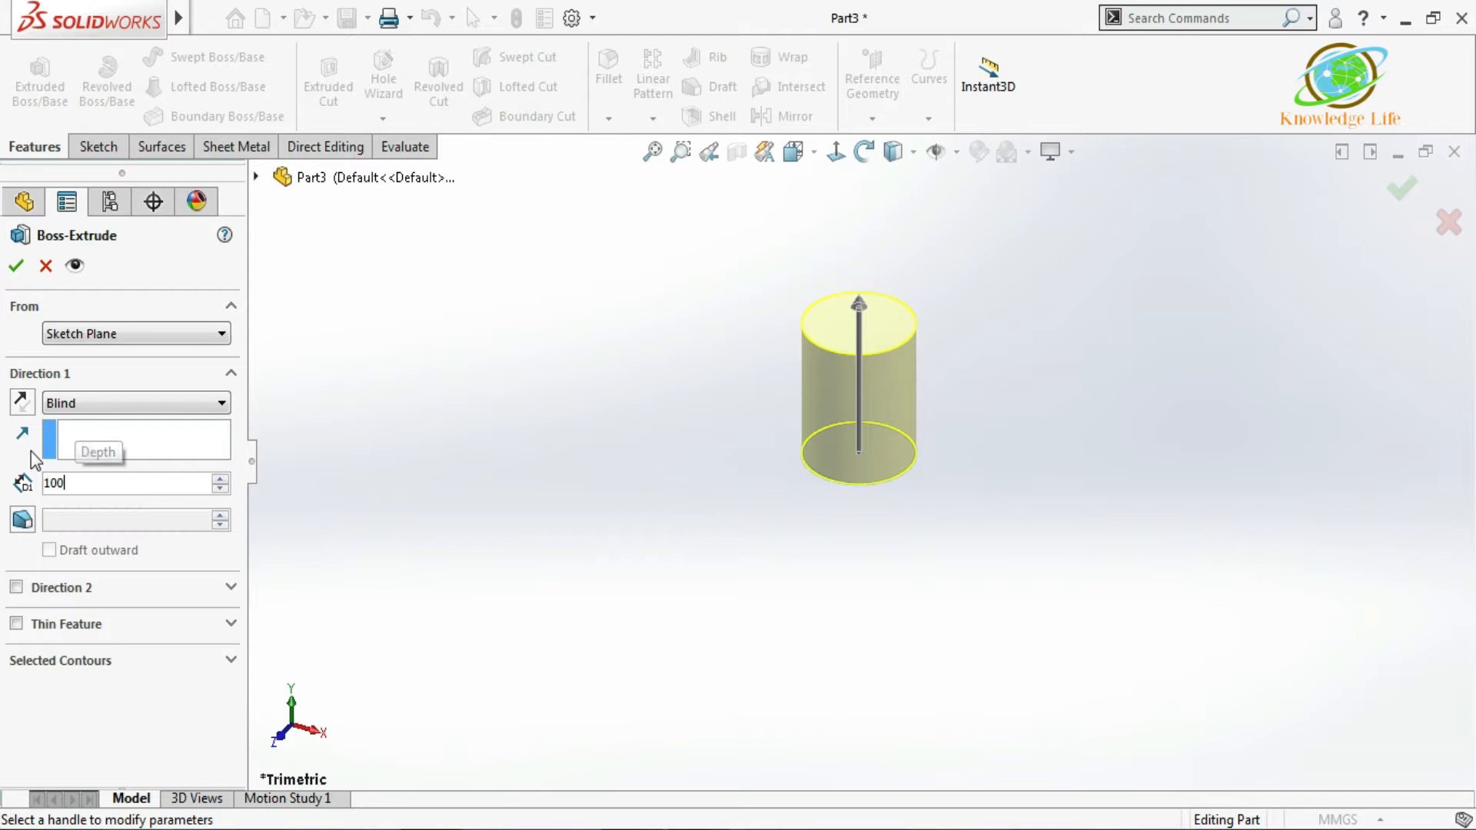
{"action": "key", "text": "Return"}
{"action": "left_click", "coordinate": [15, 266]}
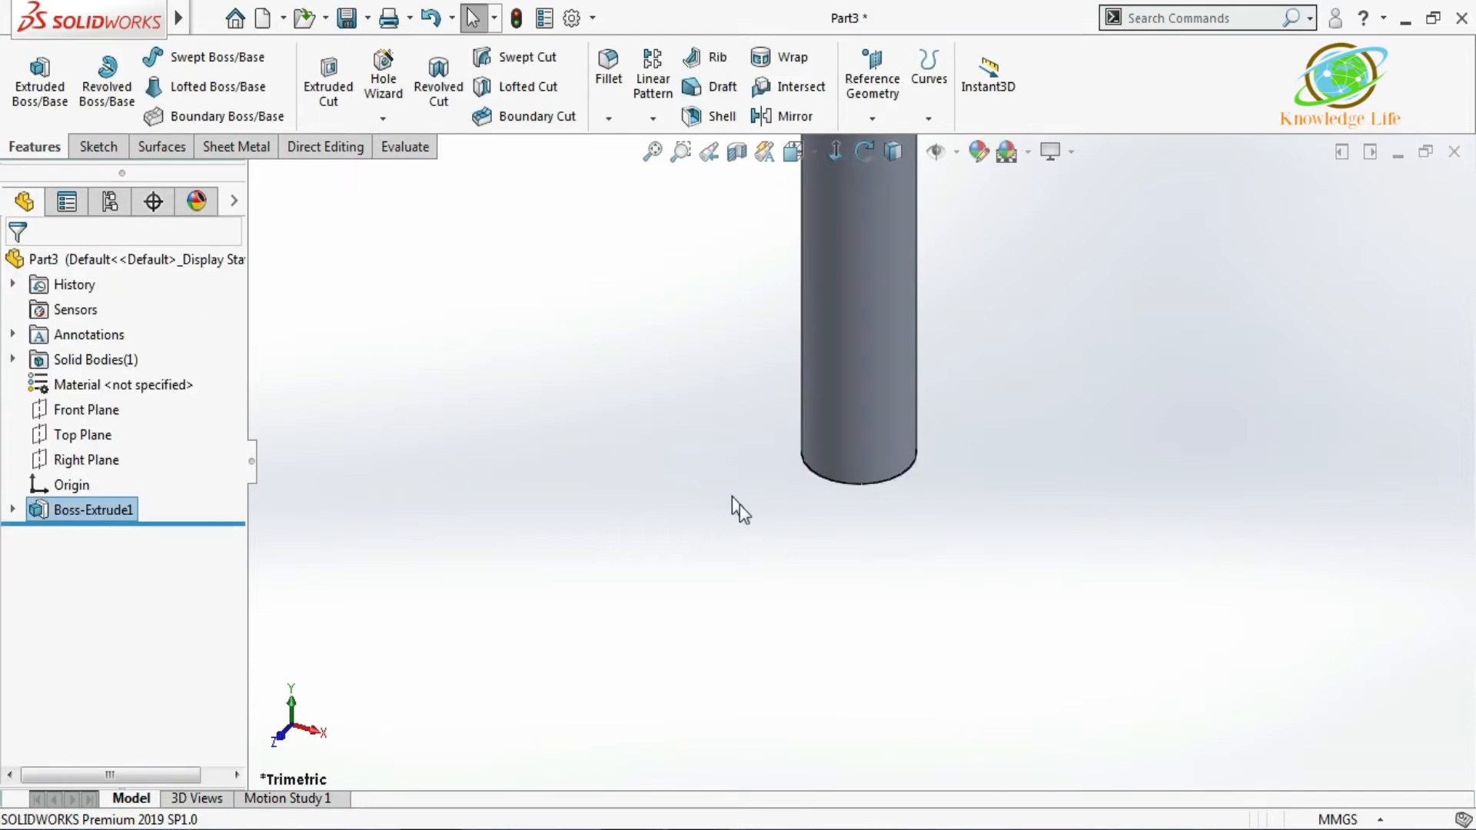
- Create a sketch on the rod's end face by converting its circular outline, and close the sketch
{"action": "scroll", "coordinate": [924, 525], "scroll_direction": "up", "scroll_amount": 3}
{"action": "left_click", "coordinate": [821, 388]}
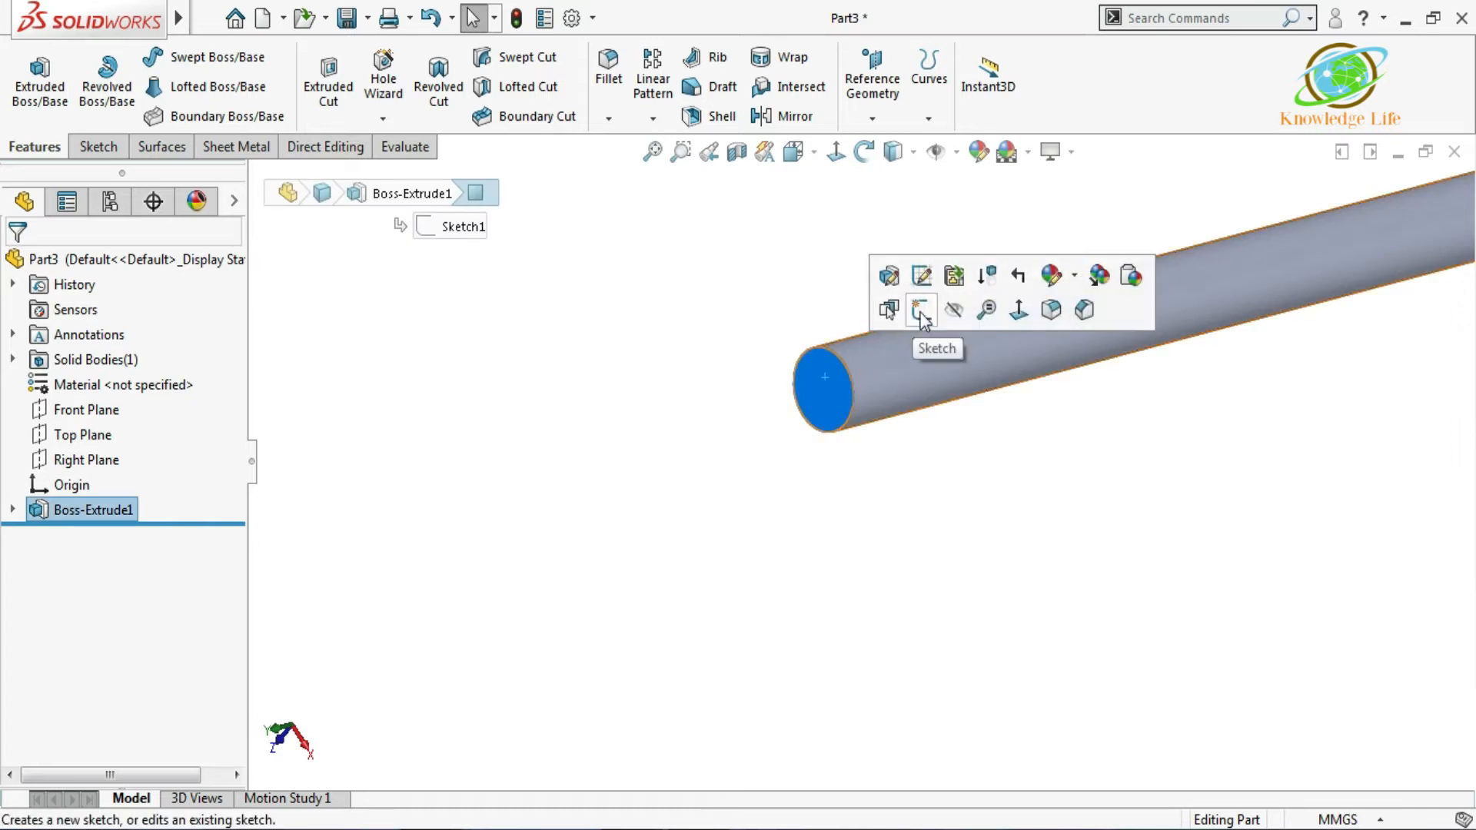
{"action": "left_click", "coordinate": [921, 310]}
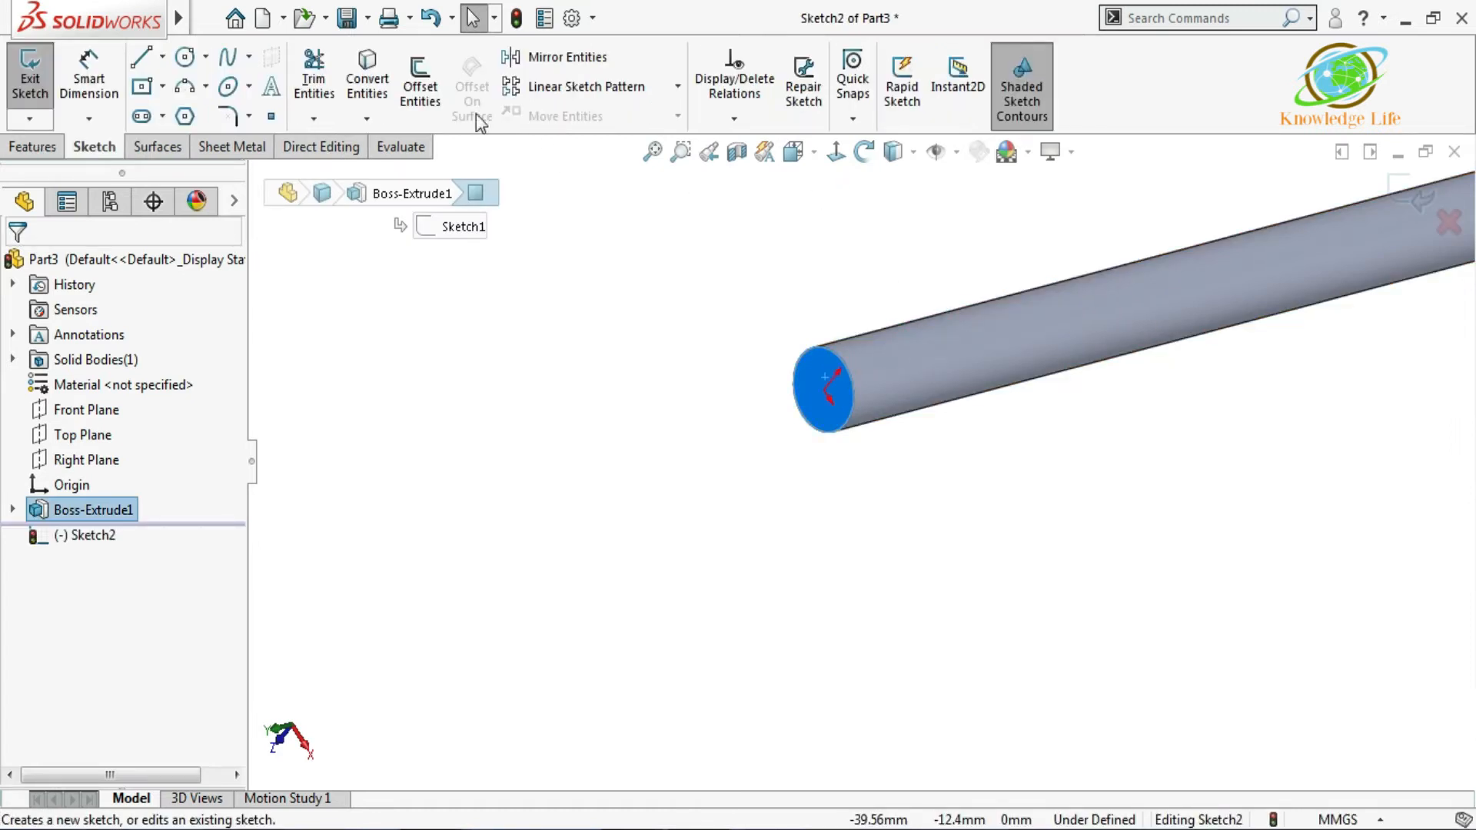
{"action": "left_click", "coordinate": [367, 83]}
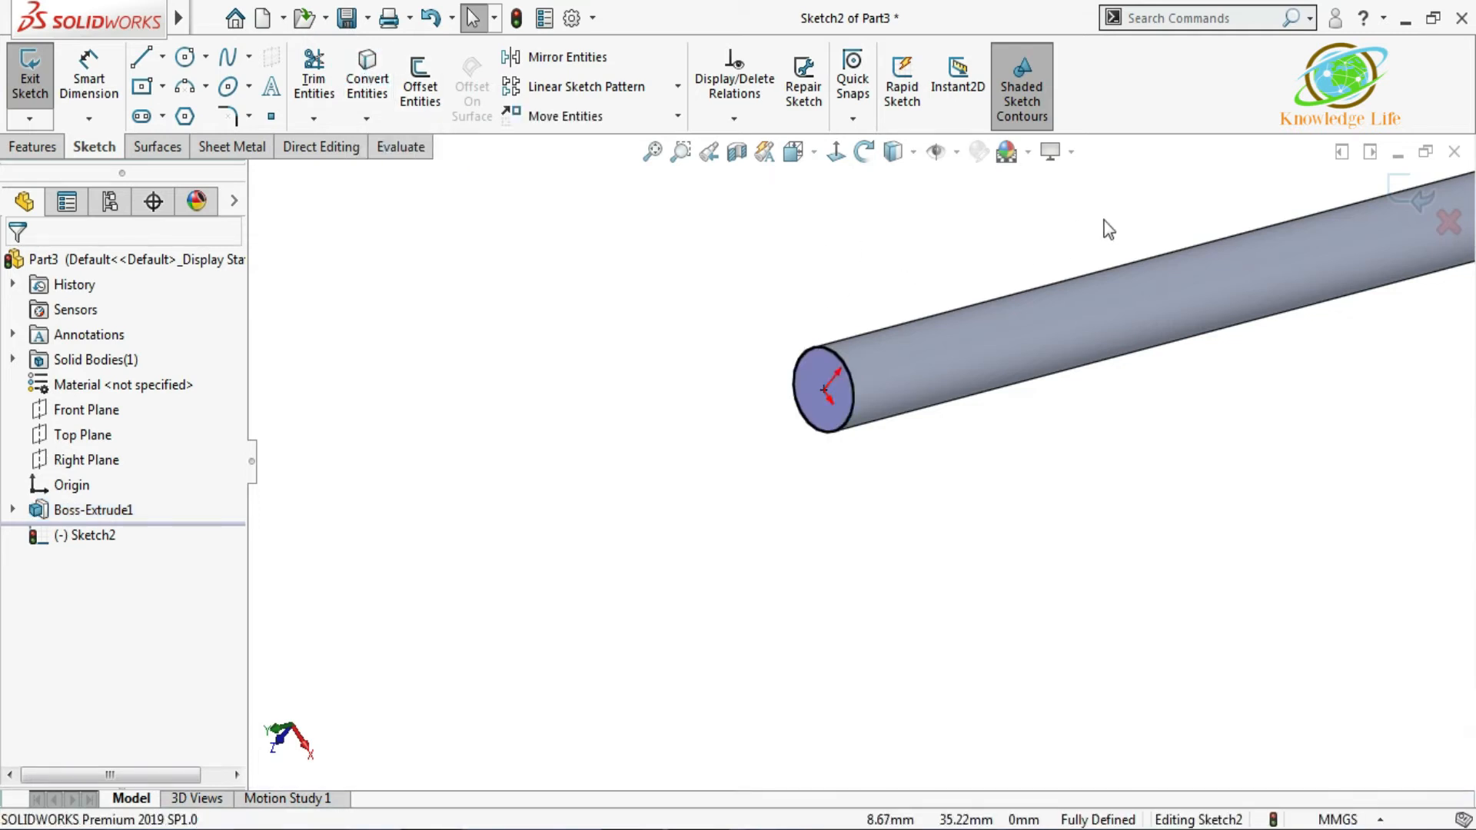
{"action": "left_click", "coordinate": [1424, 198]}
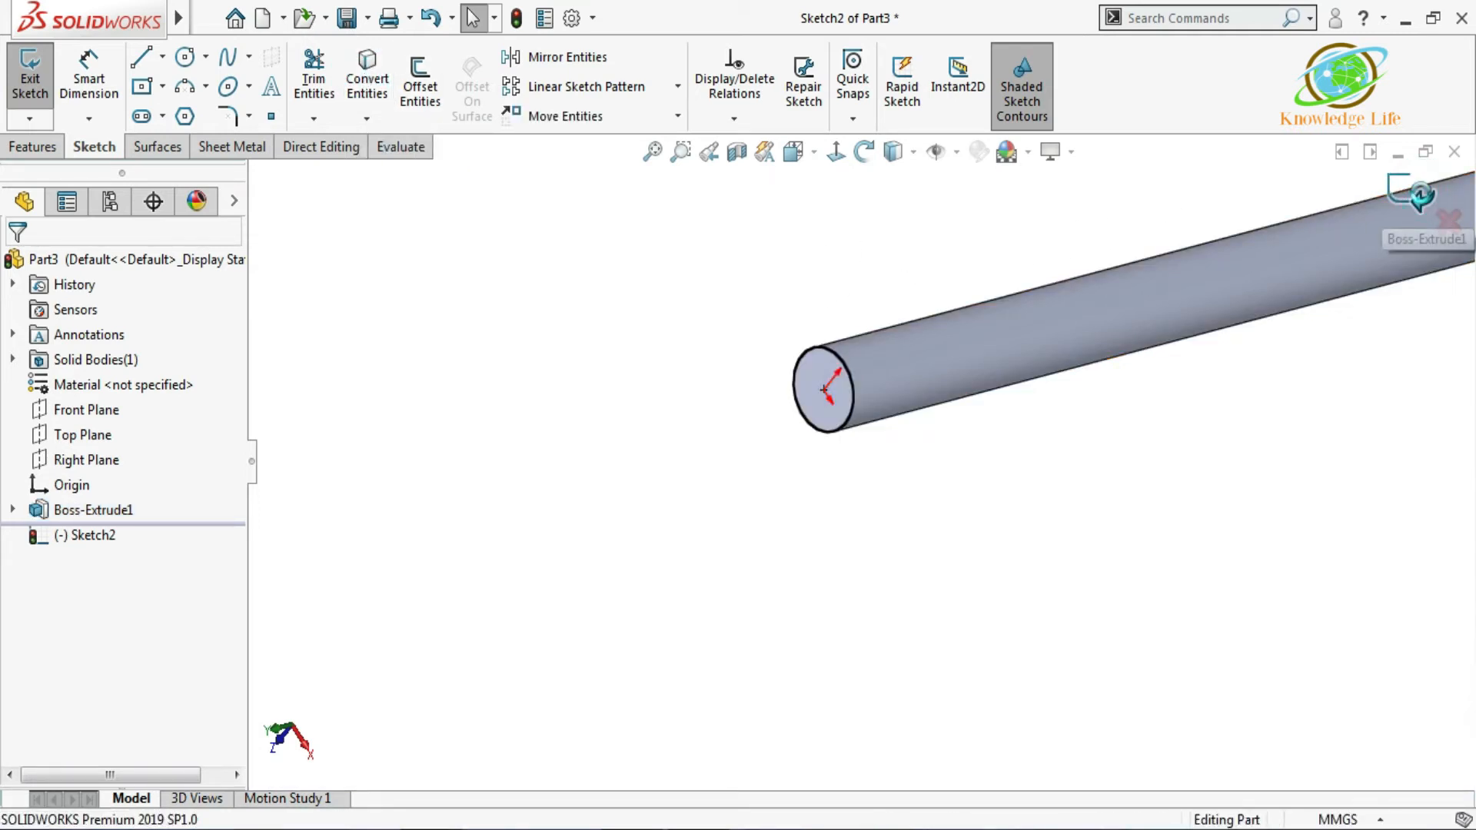
- Create a clockwise helix from the converted circle with 67 mm constant pitch, reversed direction, 1 revolution and a 0° start angle
{"action": "left_click", "coordinate": [929, 118]}
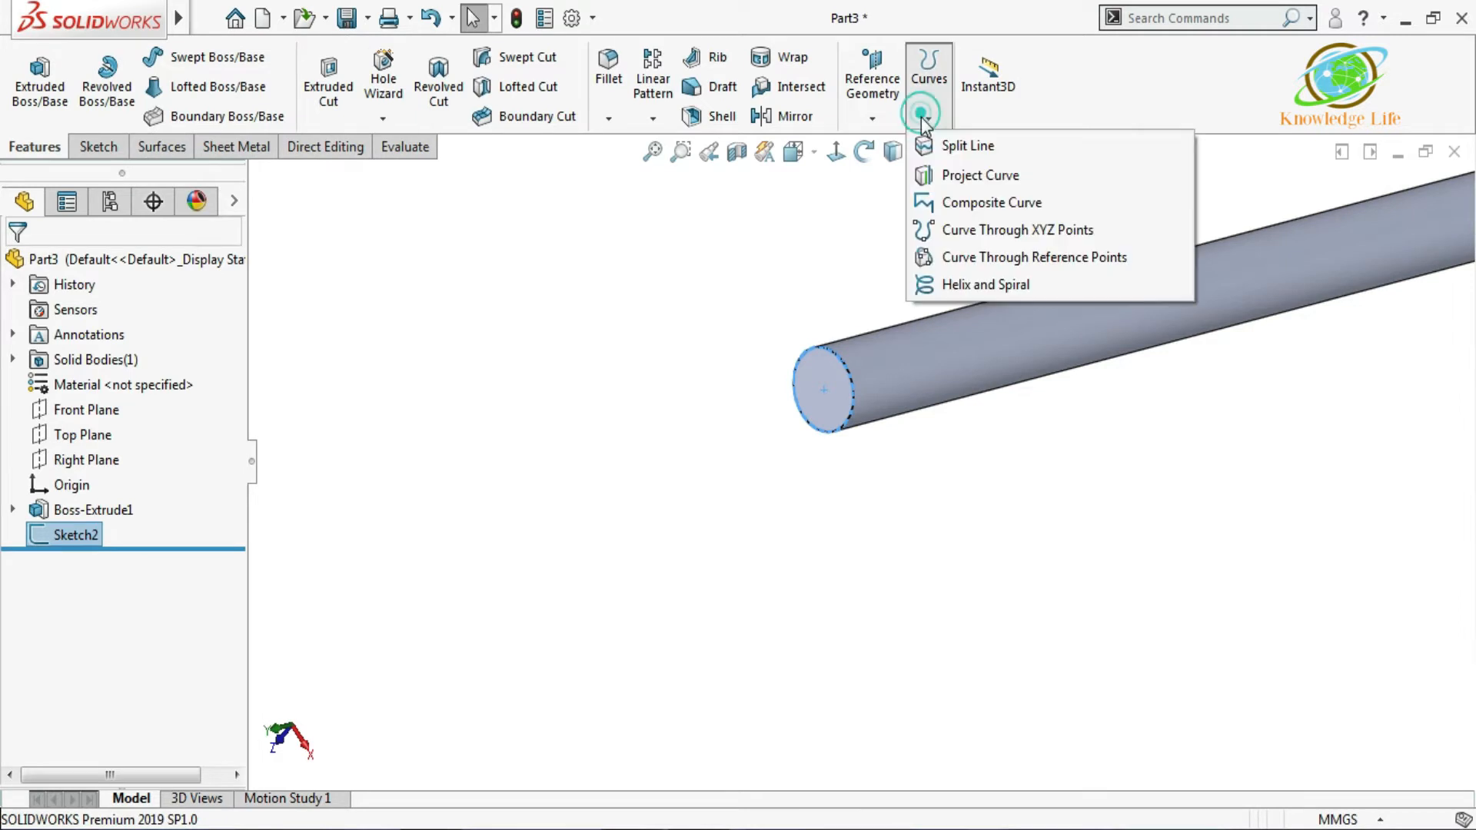
{"action": "left_click", "coordinate": [1018, 290]}
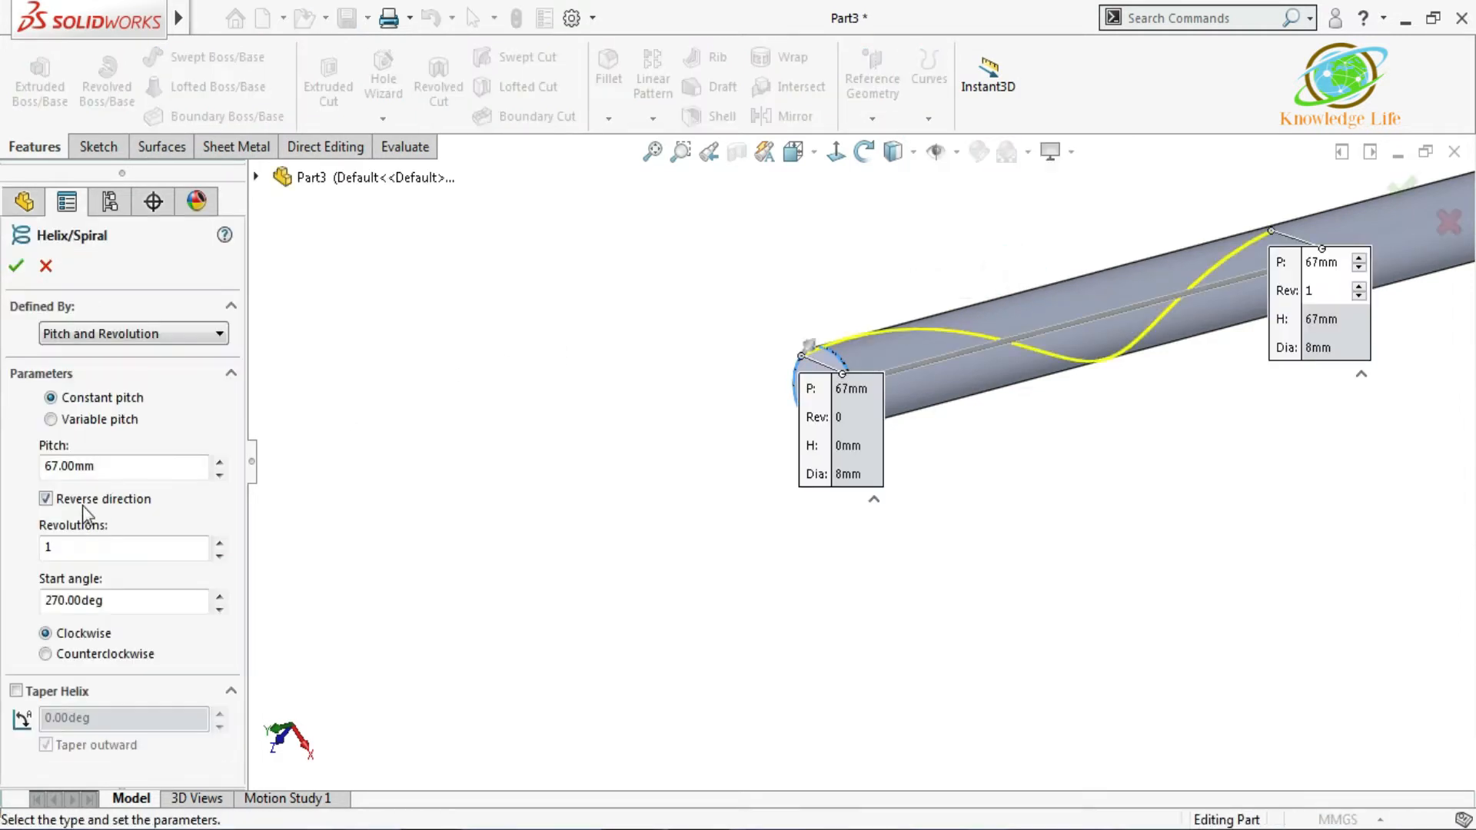
{"action": "left_click_drag", "start_coordinate": [115, 473], "coordinate": [12, 439]}
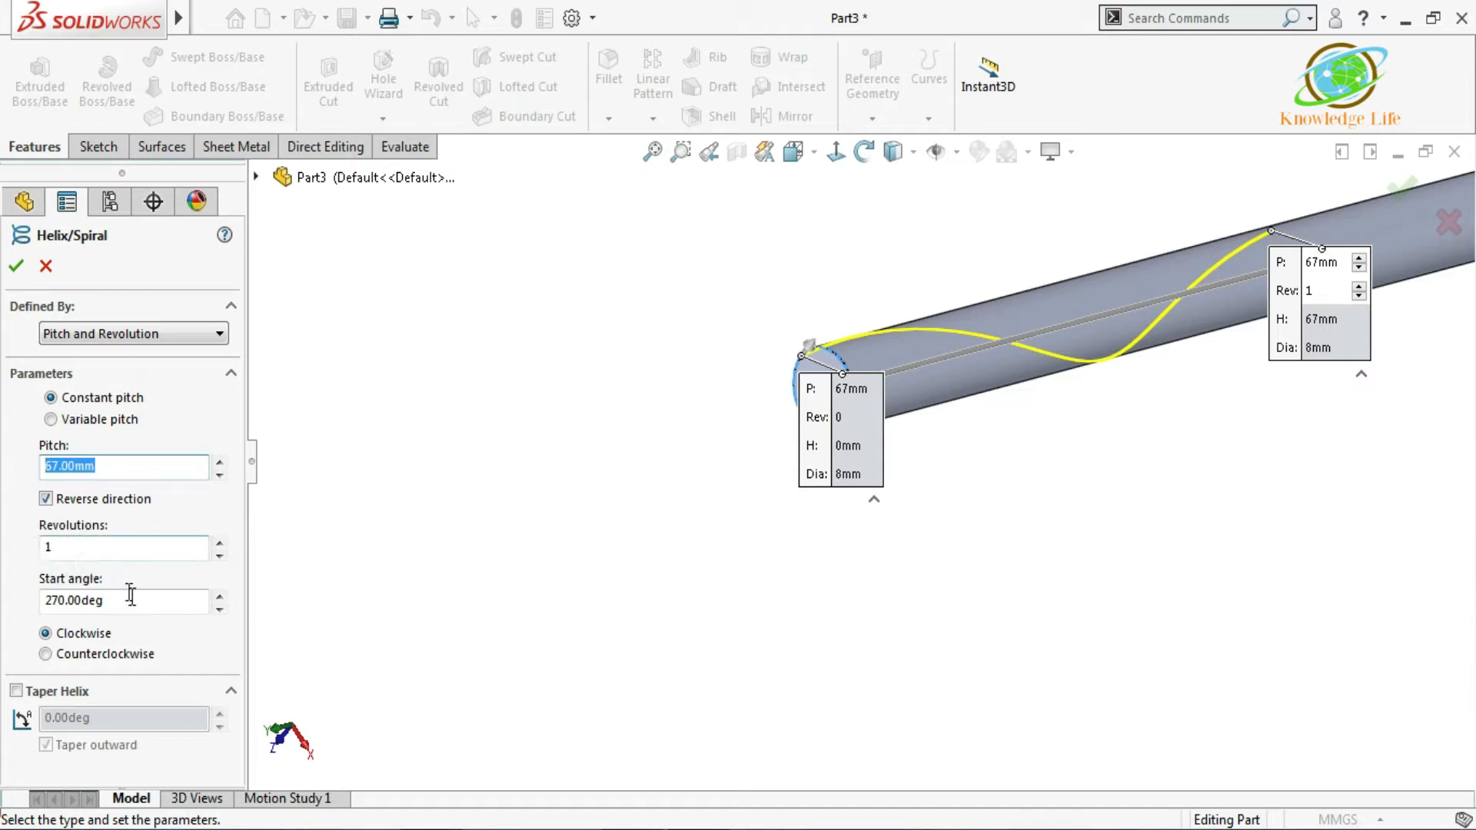
{"action": "left_click_drag", "start_coordinate": [133, 599], "coordinate": [11, 569]}
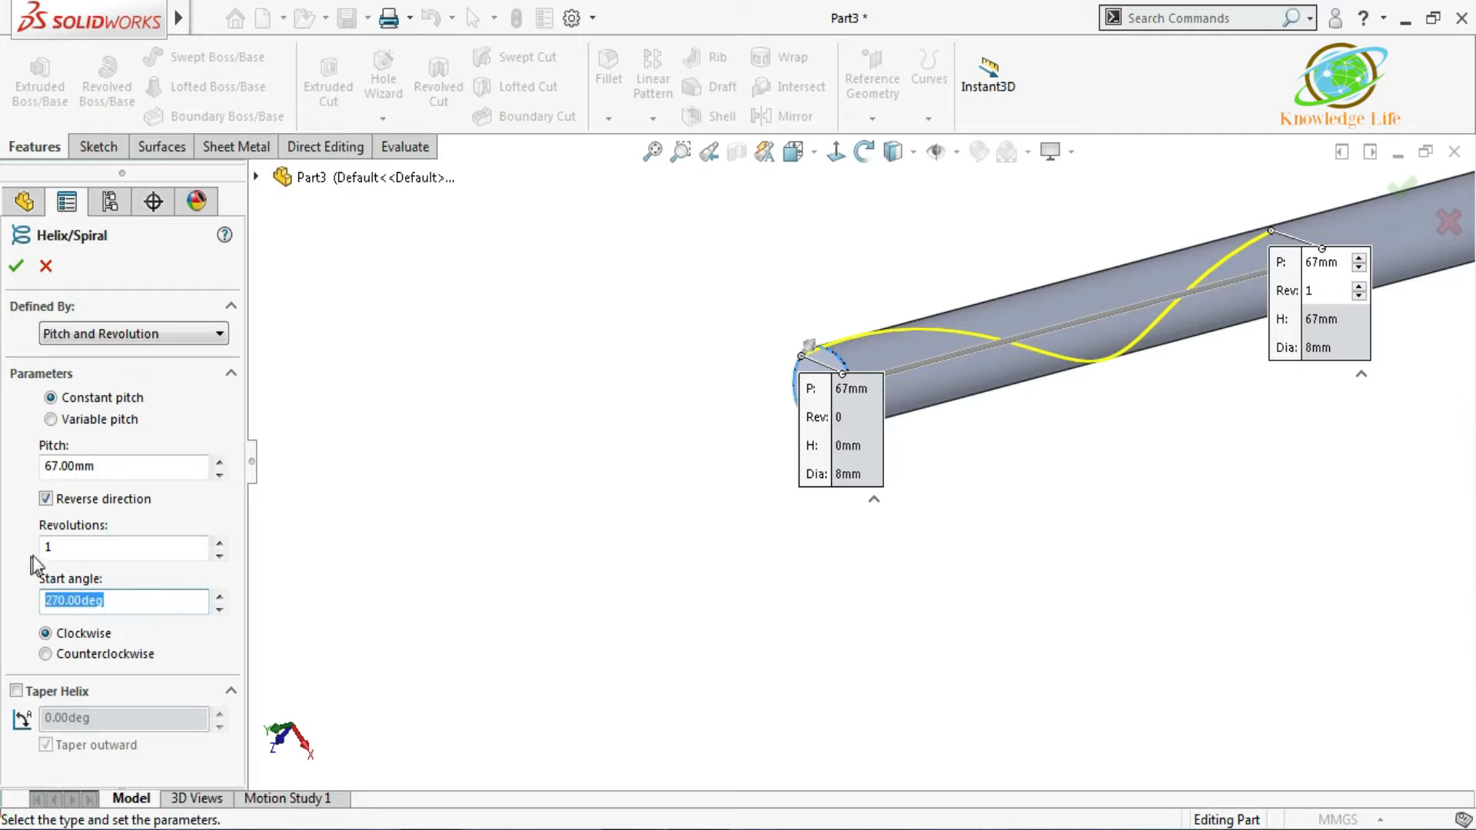
{"action": "type", "text": "0"}
{"action": "key", "text": "Return"}
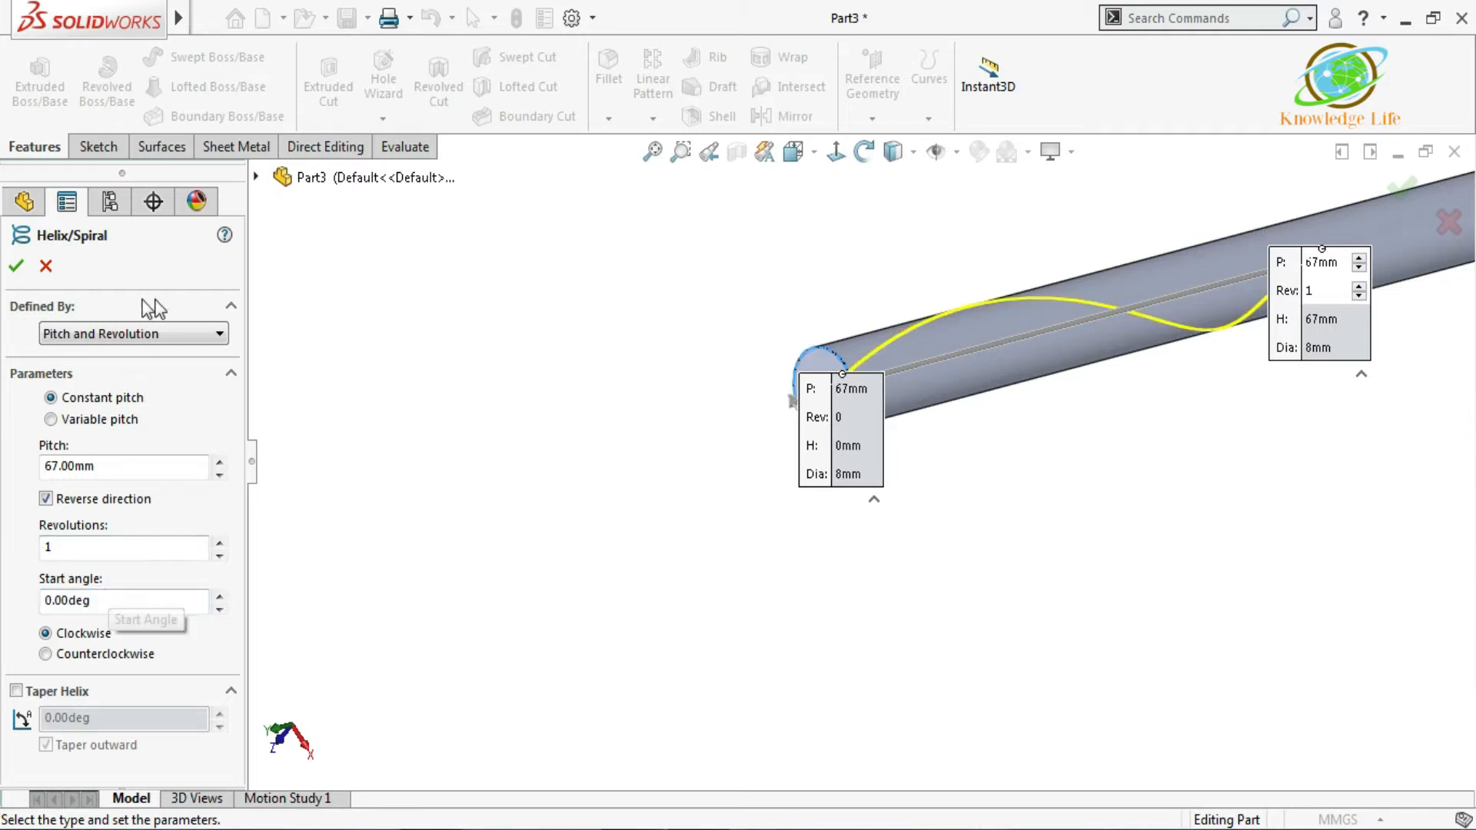
{"action": "left_click", "coordinate": [19, 269]}
- Create a reference plane perpendicular to the helix through its endpoint on the rod's end face
{"action": "middle_click_drag", "start_coordinate": [923, 538], "coordinate": [864, 230]}
{"action": "left_click", "coordinate": [875, 119]}
{"action": "left_click", "coordinate": [883, 142]}
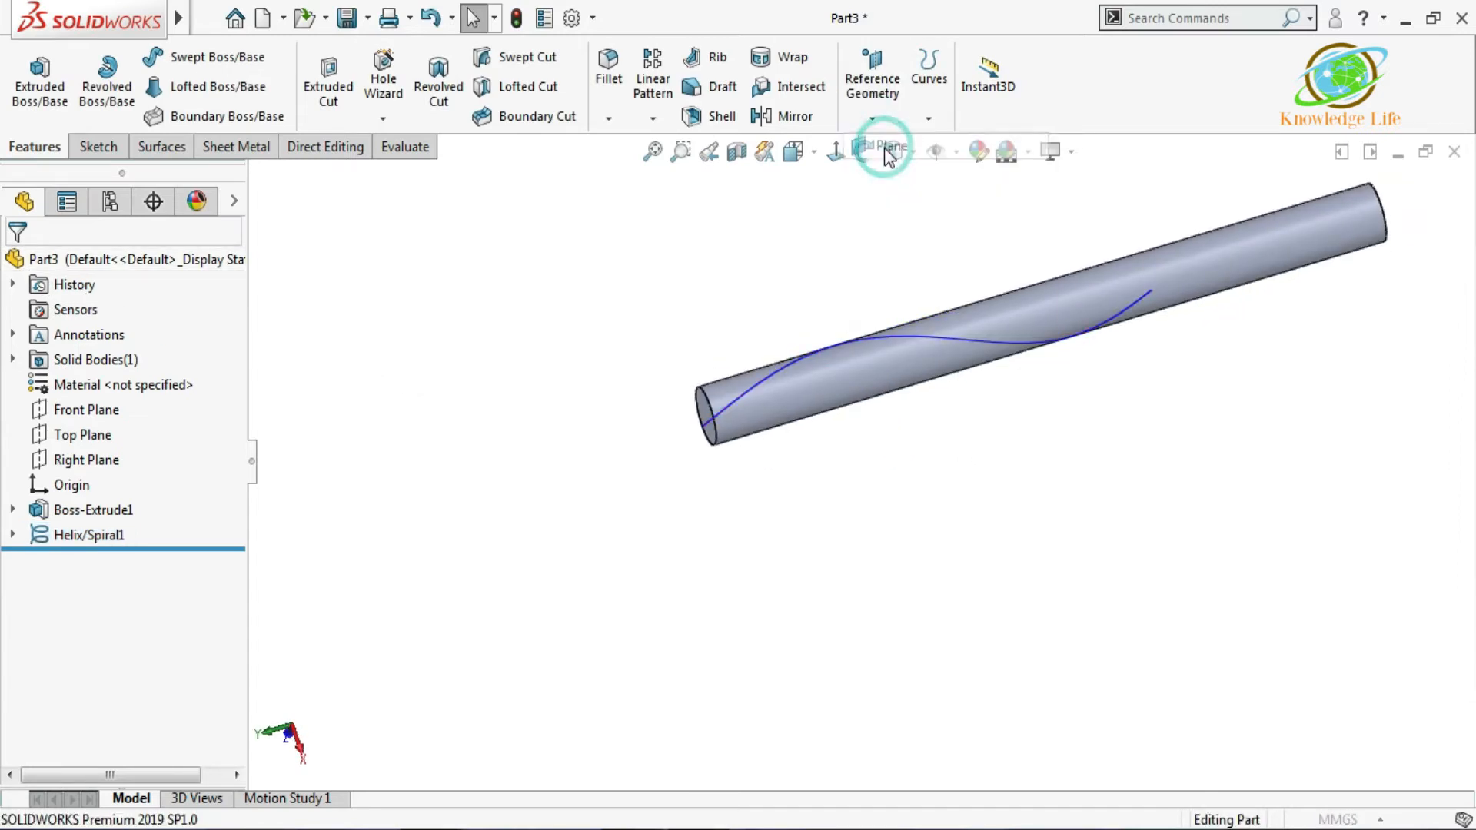
{"action": "left_click", "coordinate": [919, 346]}
{"action": "middle_click_drag", "start_coordinate": [934, 350], "coordinate": [901, 482]}
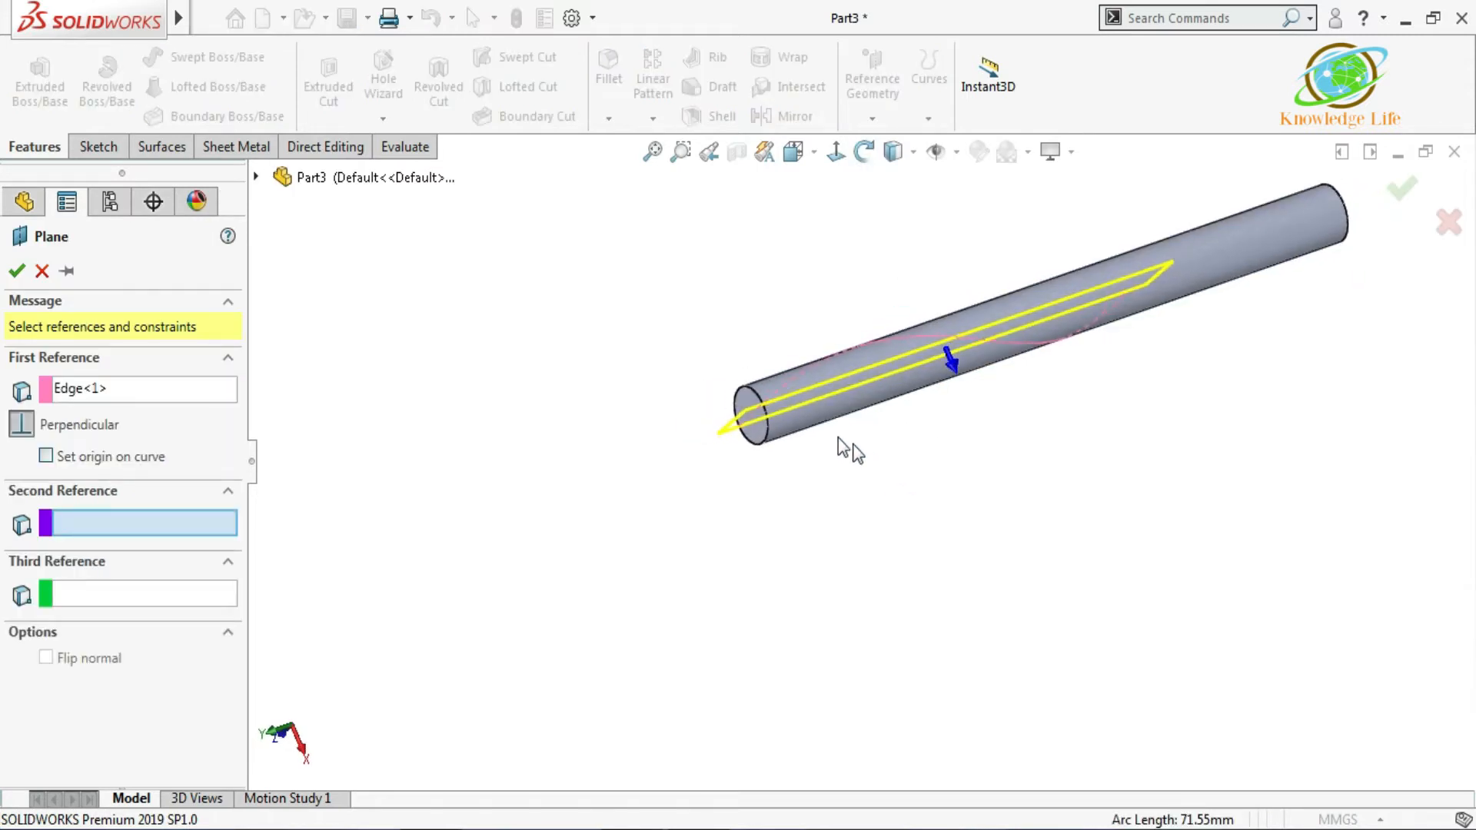
{"action": "scroll", "coordinate": [758, 417], "scroll_direction": "down", "scroll_amount": 3}
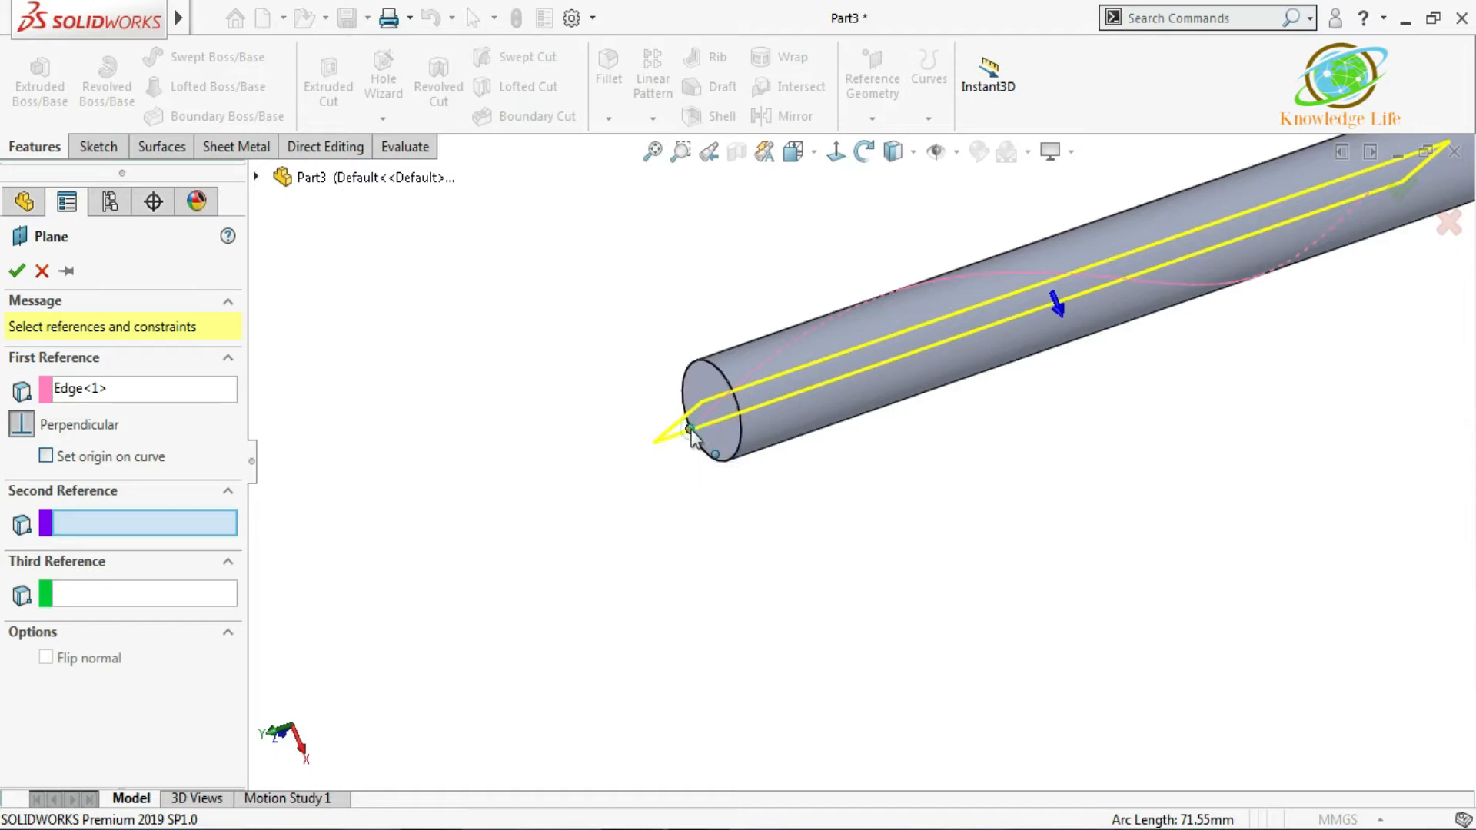
{"action": "left_click", "coordinate": [683, 434]}
{"action": "left_click", "coordinate": [16, 271]}
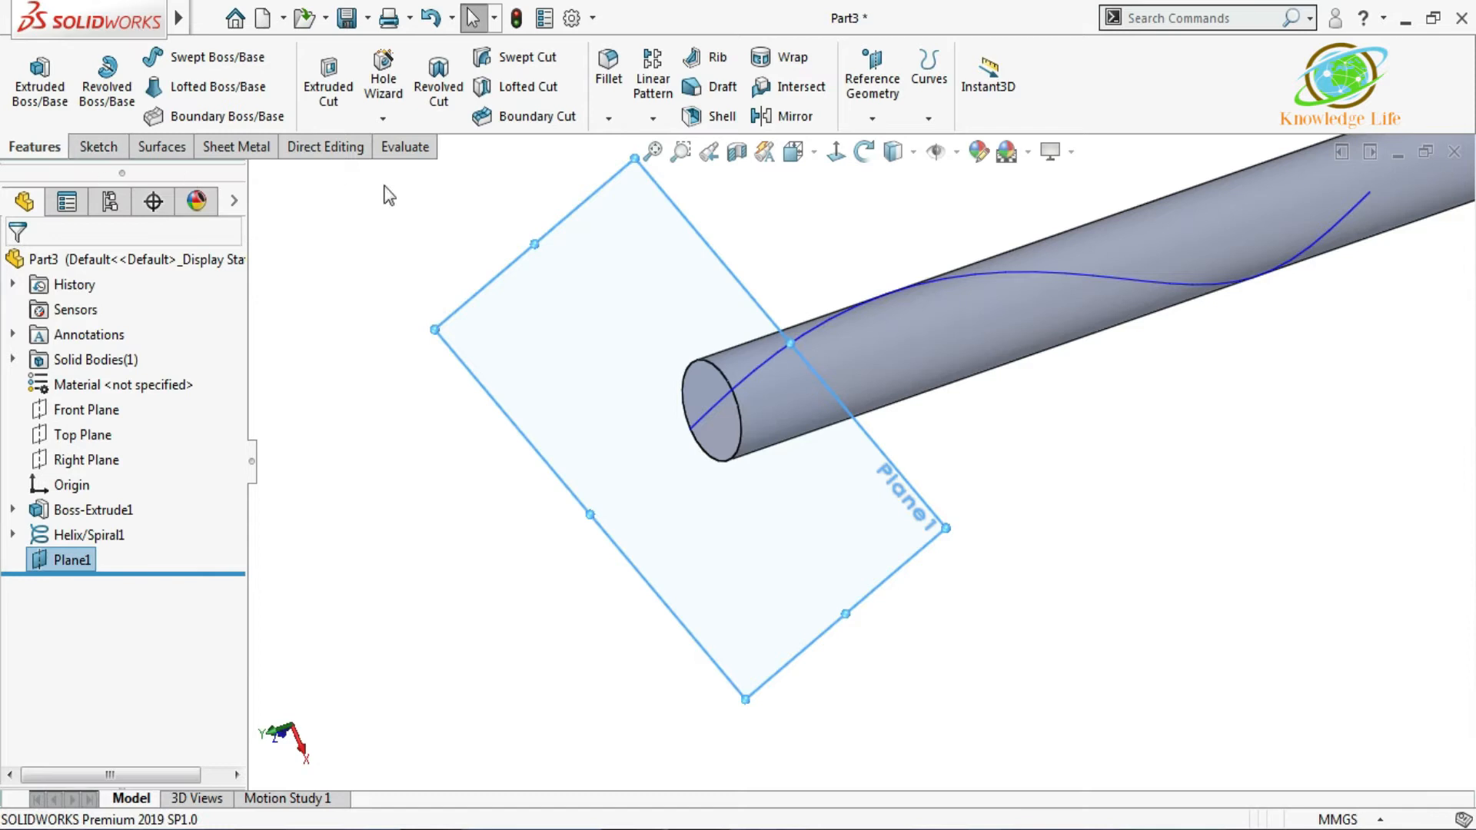
- Start a sketch on the new plane and draw a 1 mm diameter circle centred on the helix's endpoint
{"action": "left_click", "coordinate": [99, 146]}
{"action": "left_click", "coordinate": [29, 77]}
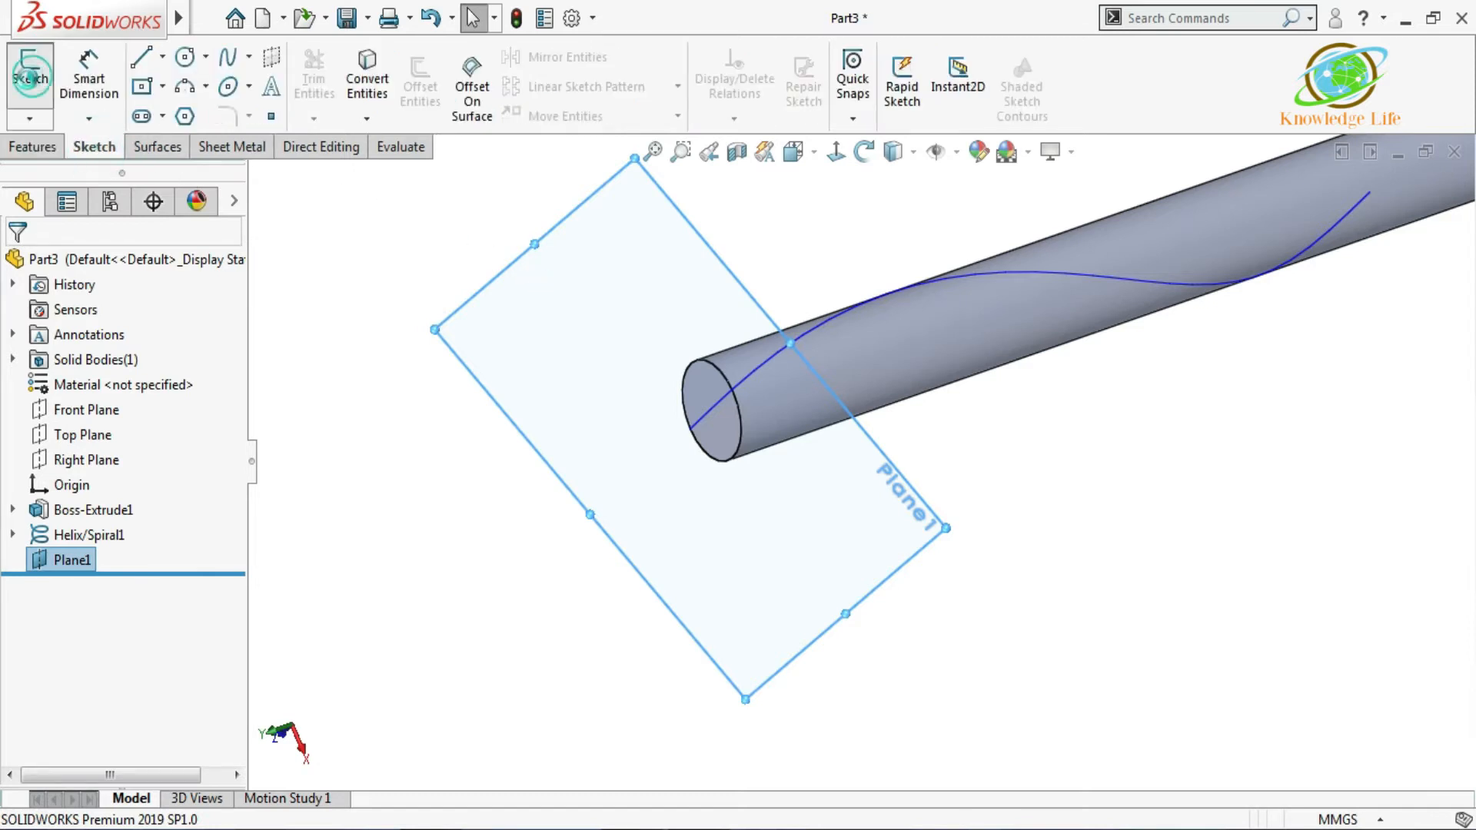
{"action": "left_click", "coordinate": [835, 152]}
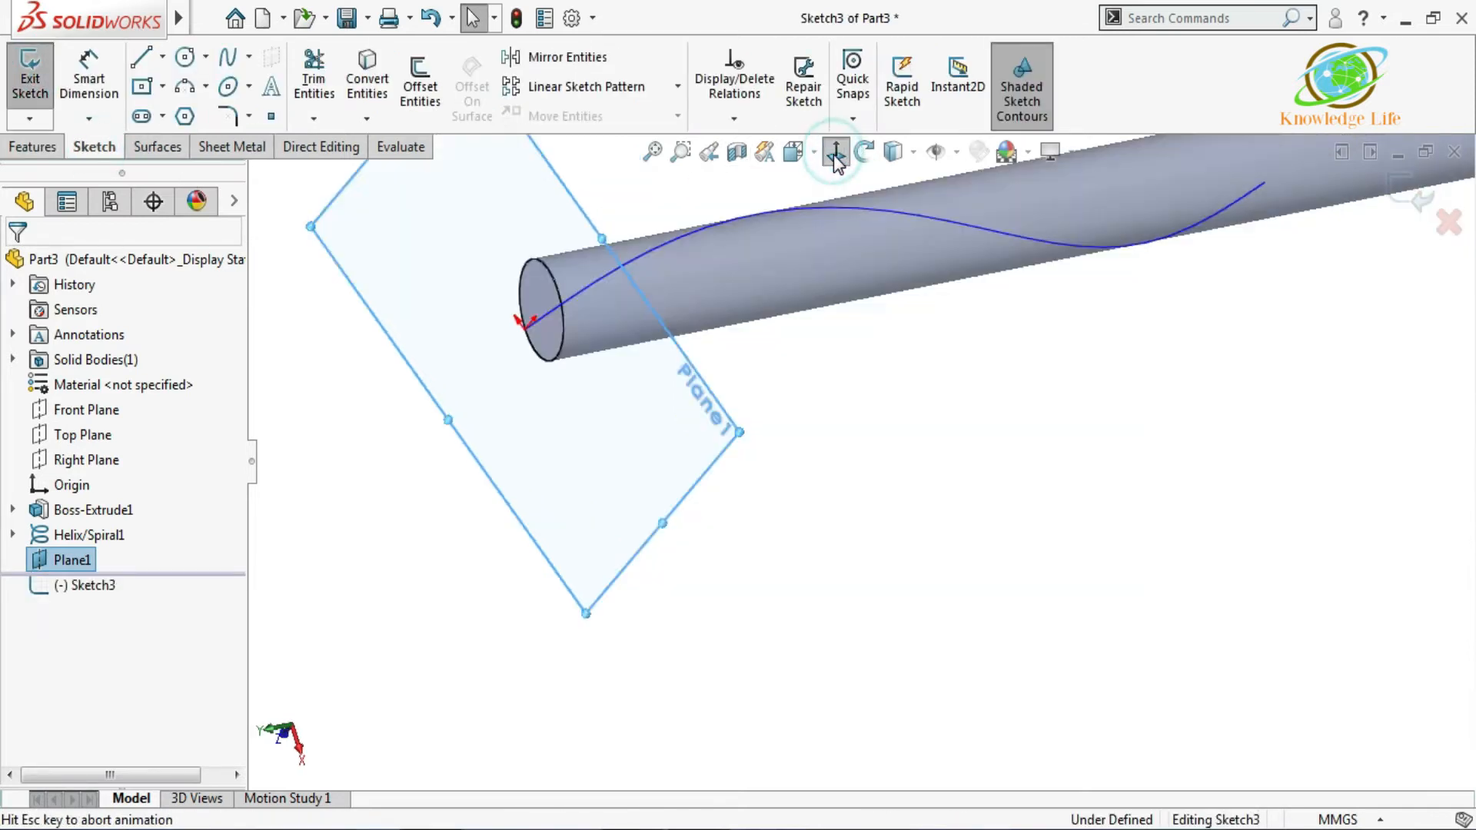
{"action": "left_click", "coordinate": [184, 56]}
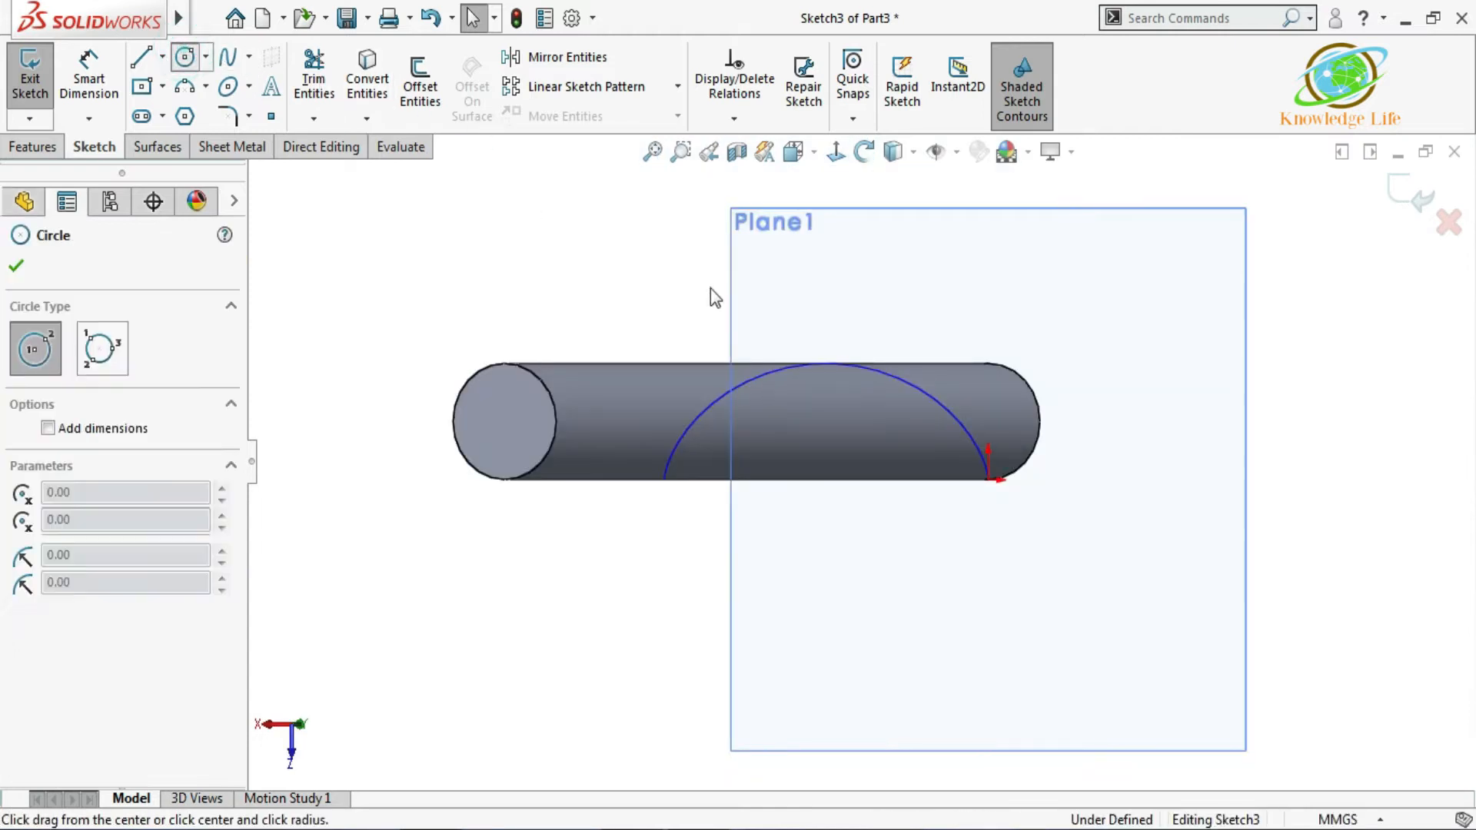
{"action": "left_click", "coordinate": [987, 478]}
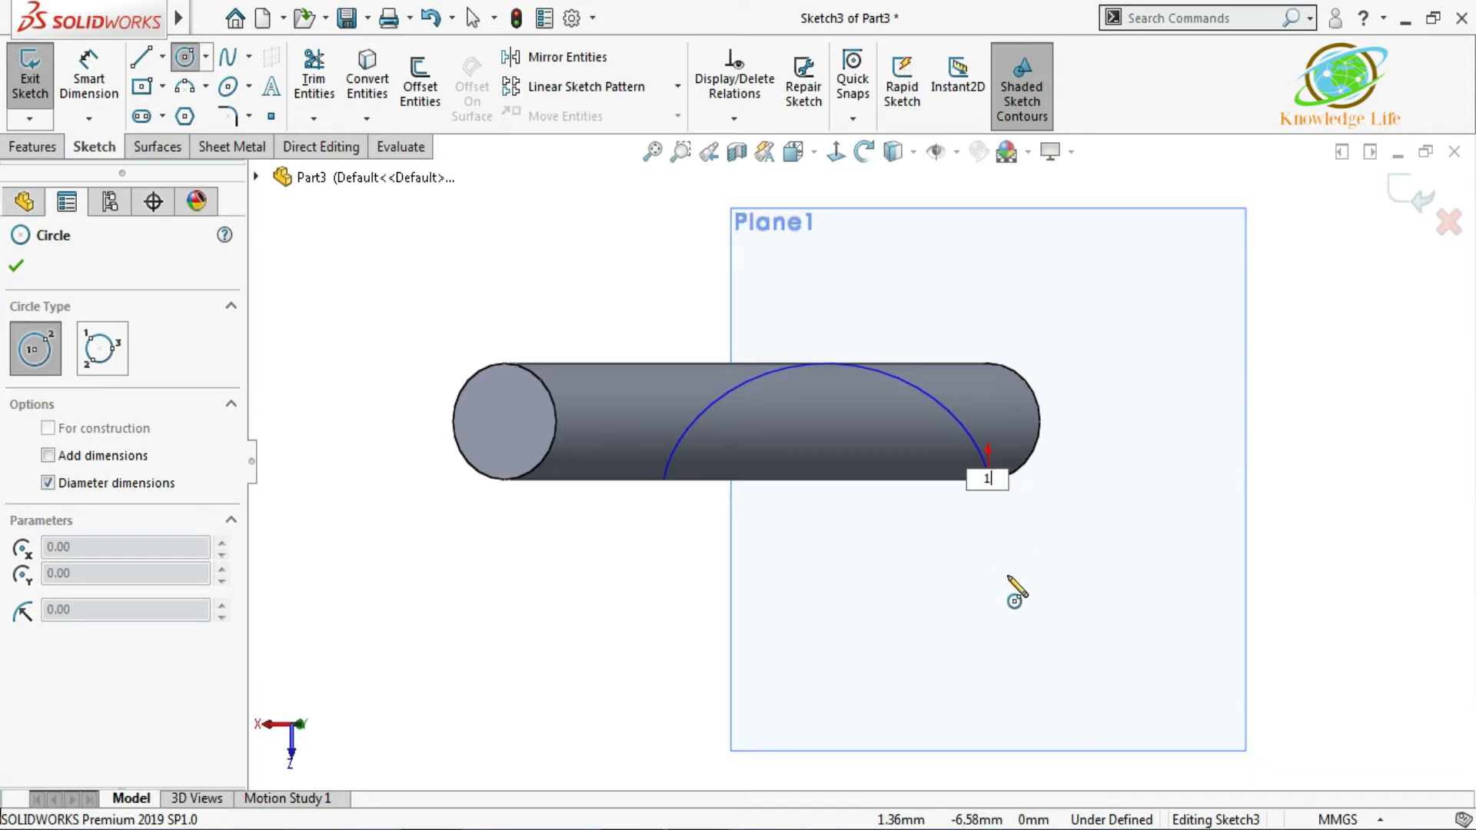
{"action": "type", "text": "1"}
{"action": "key", "text": "Return"}
- Dimension the small circle's diameter at 6.2 mm and close the sketch
{"action": "left_click", "coordinate": [89, 77]}
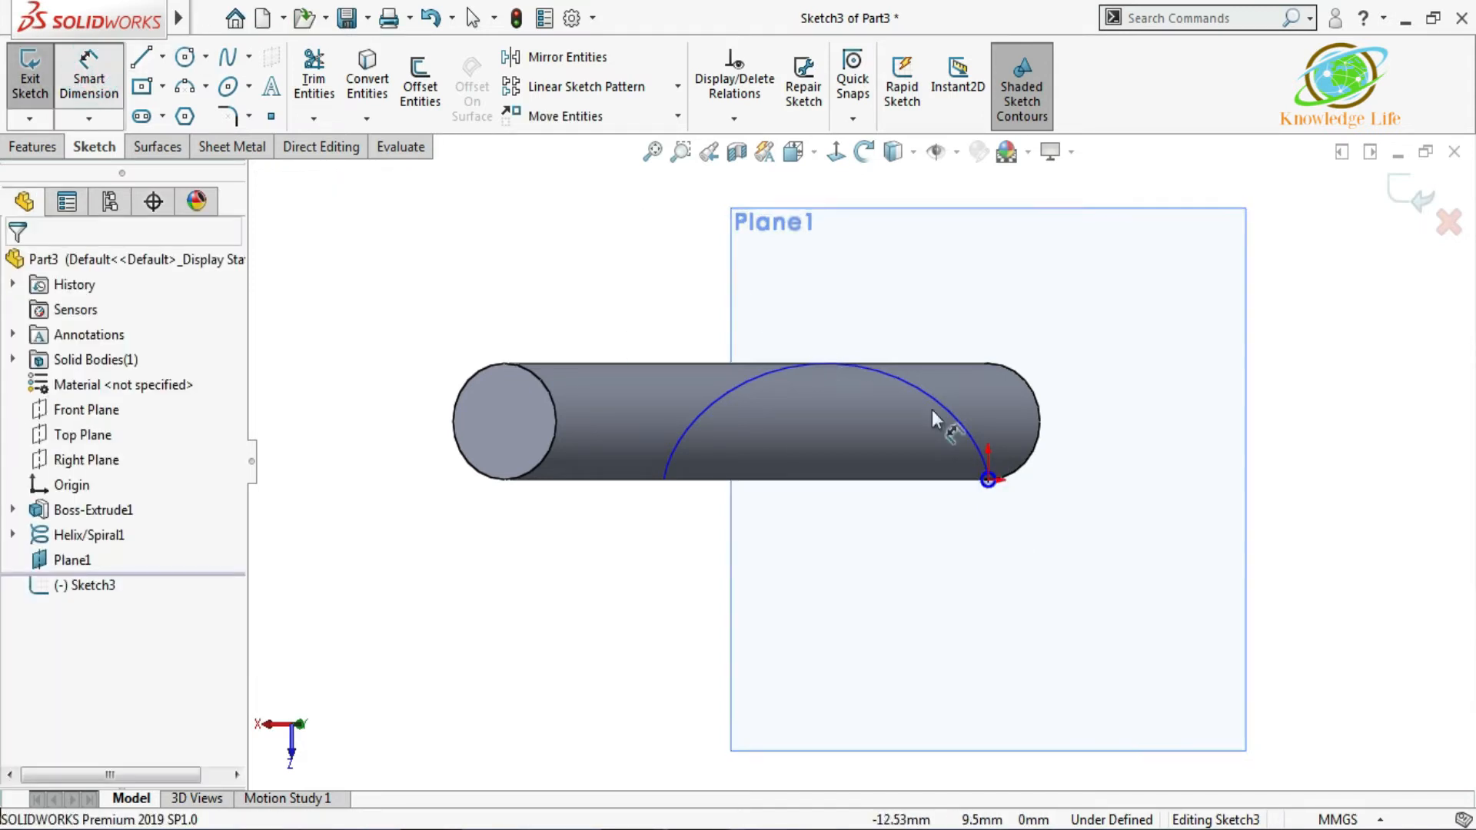
{"action": "scroll", "coordinate": [1000, 492], "scroll_direction": "down", "scroll_amount": 4}
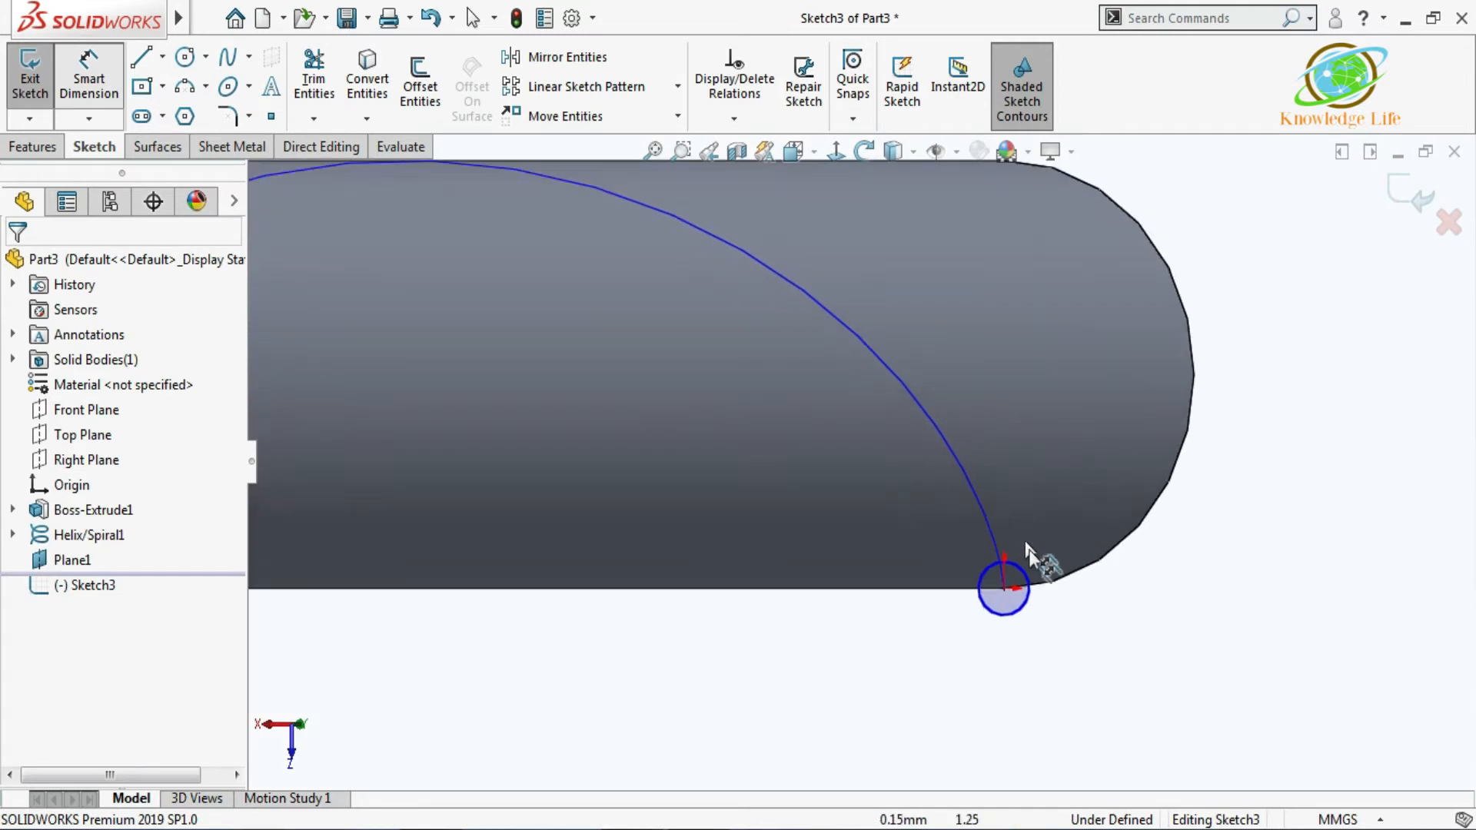
{"action": "left_click", "coordinate": [1032, 603]}
{"action": "left_click", "coordinate": [1086, 659]}
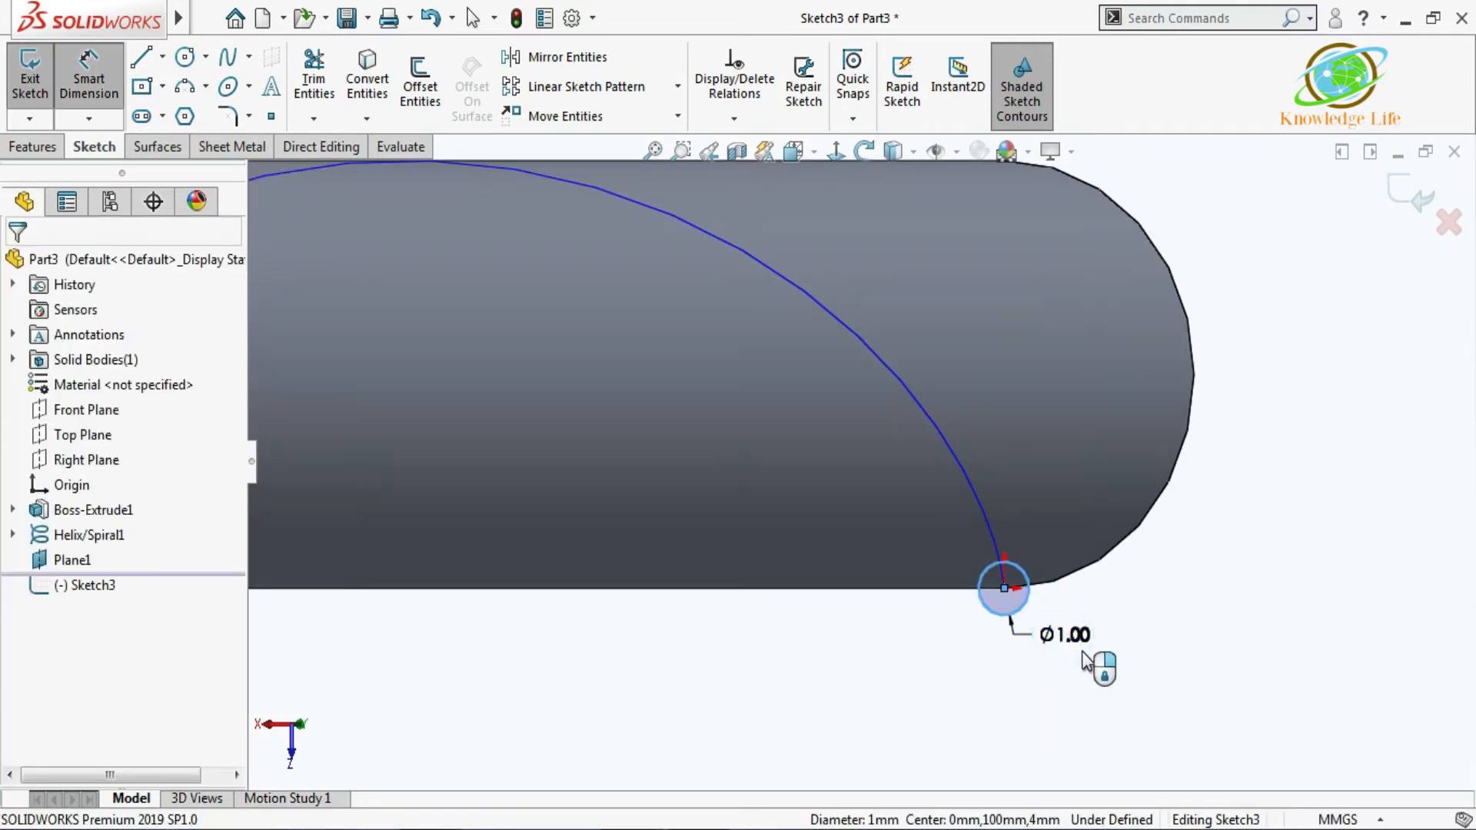
{"action": "type", "text": "6.2"}
{"action": "key", "text": "Return"}
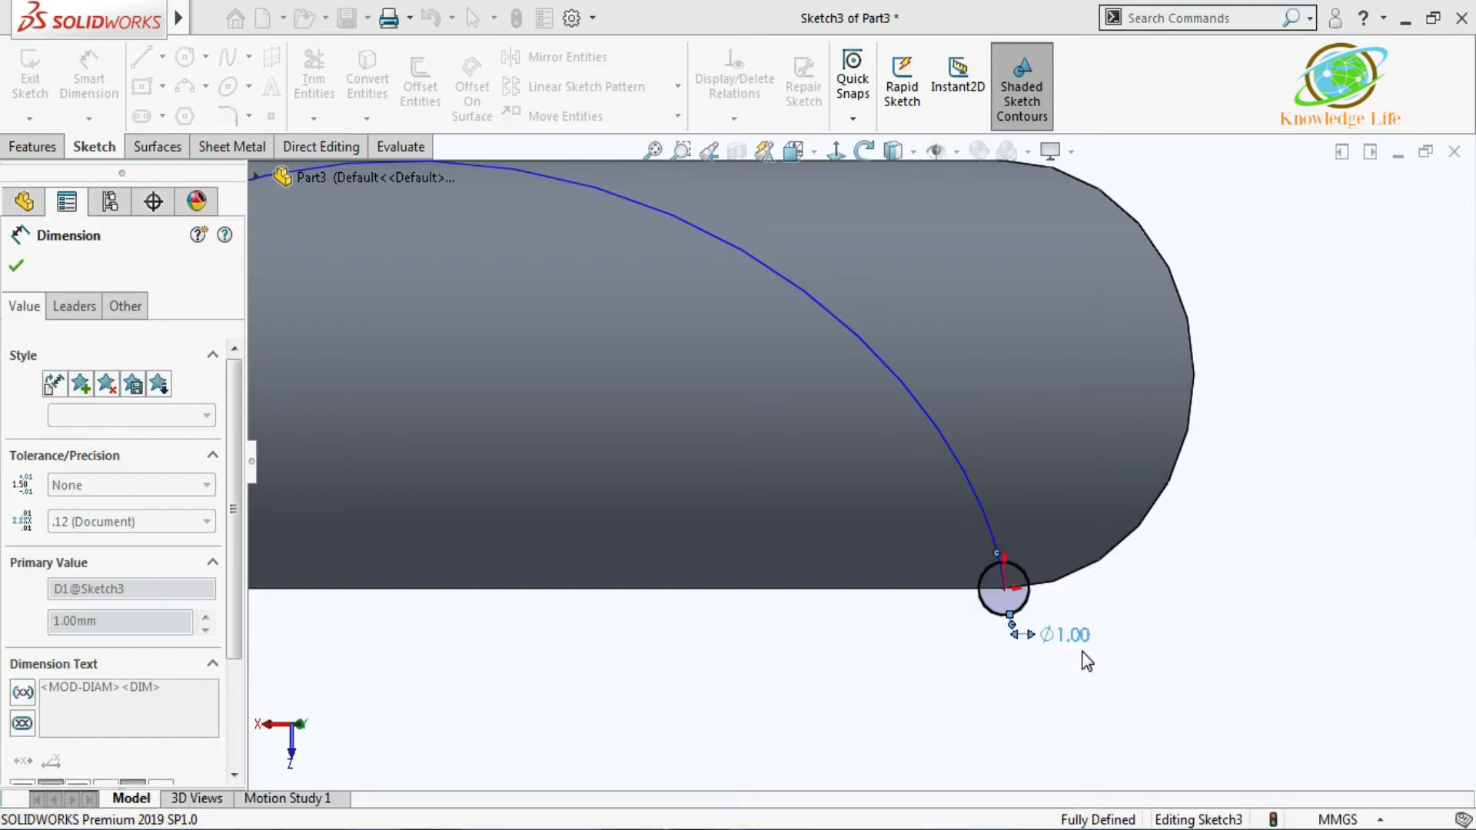
{"action": "left_click", "coordinate": [1397, 192]}
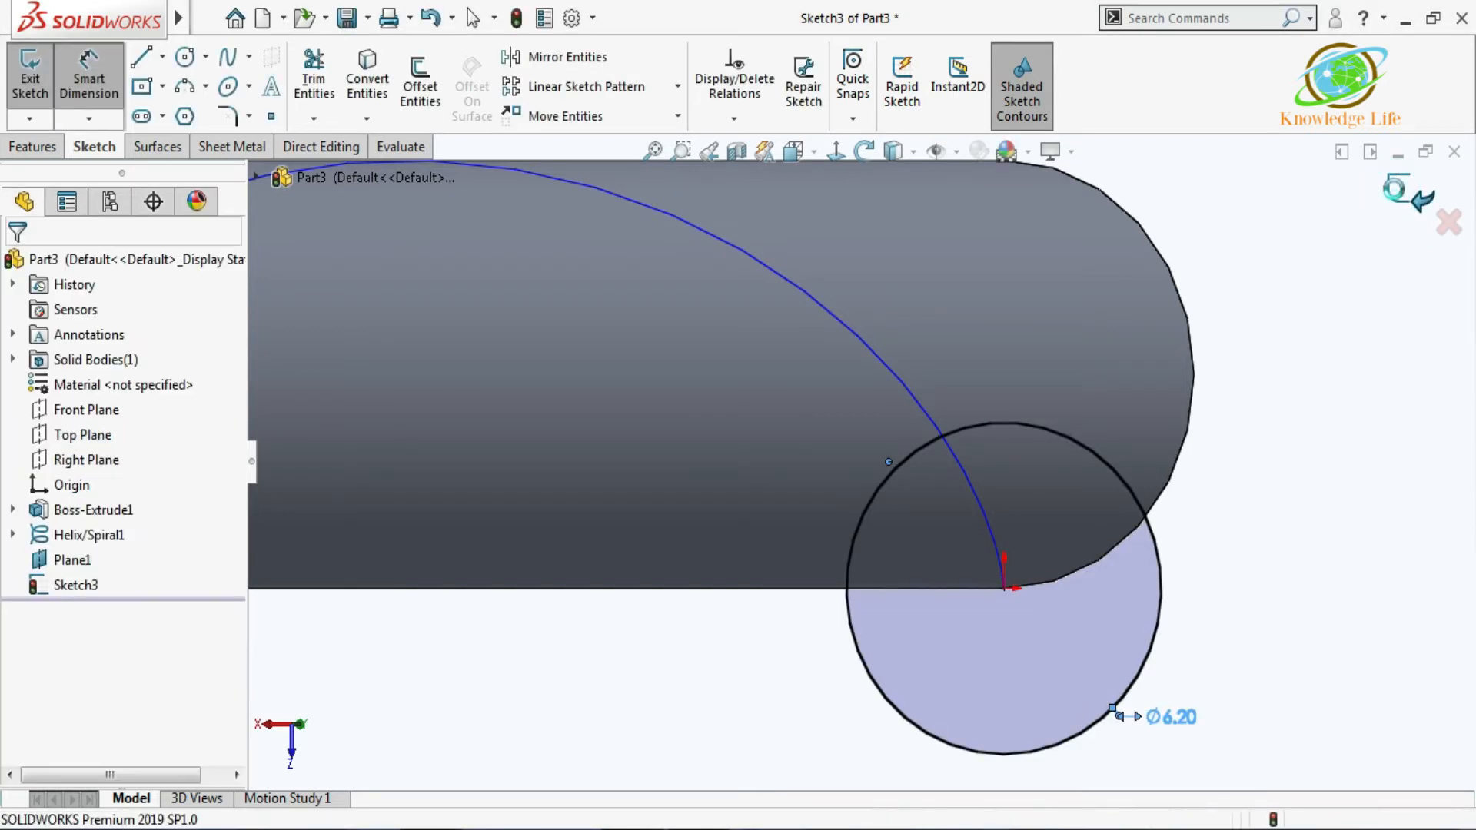
- Create a swept cut using the 6.2 mm circle sketch as the profile and the helix as the path
{"action": "left_click", "coordinate": [35, 147]}
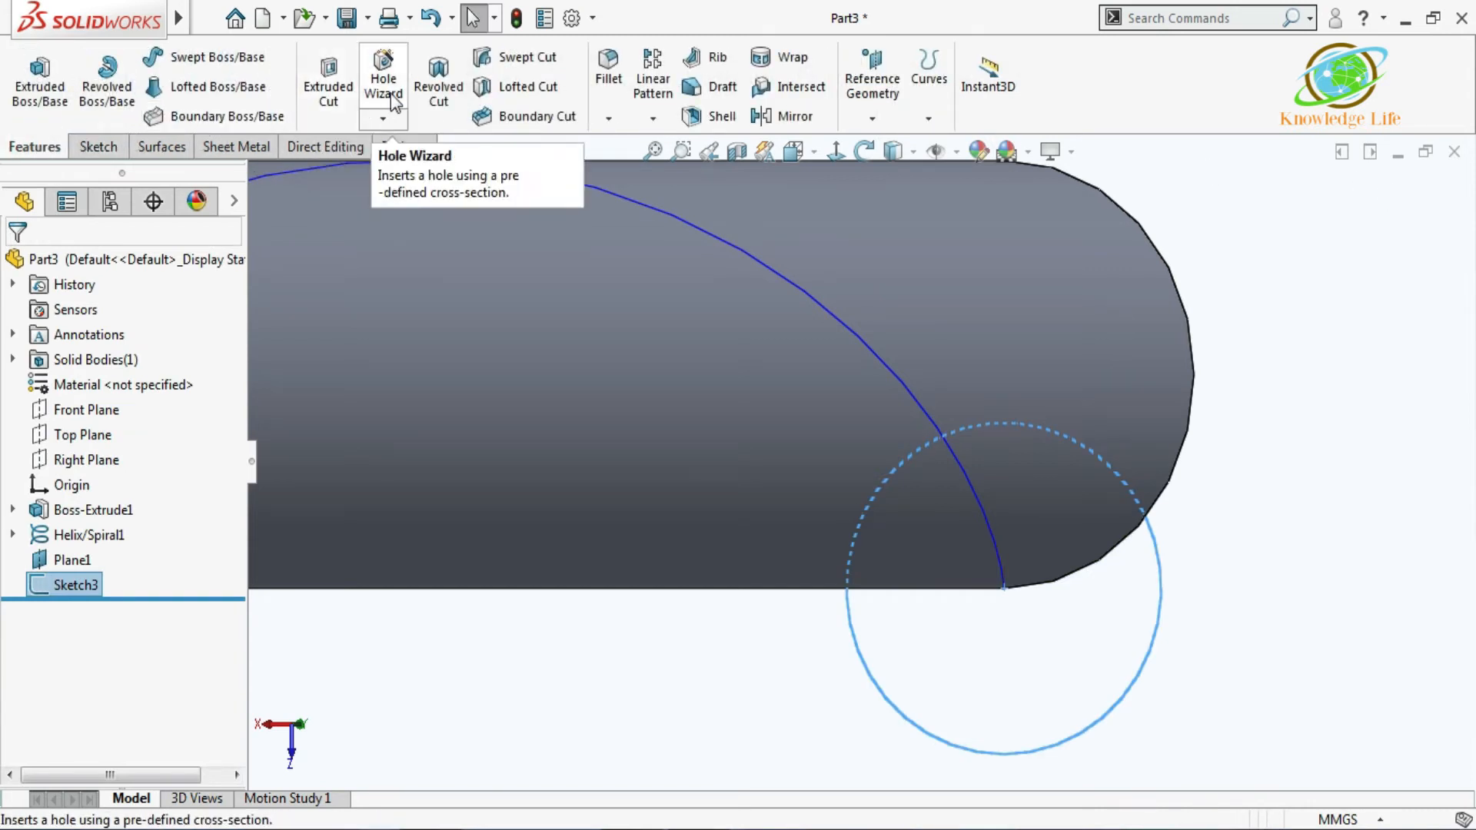
{"action": "left_click", "coordinate": [508, 61]}
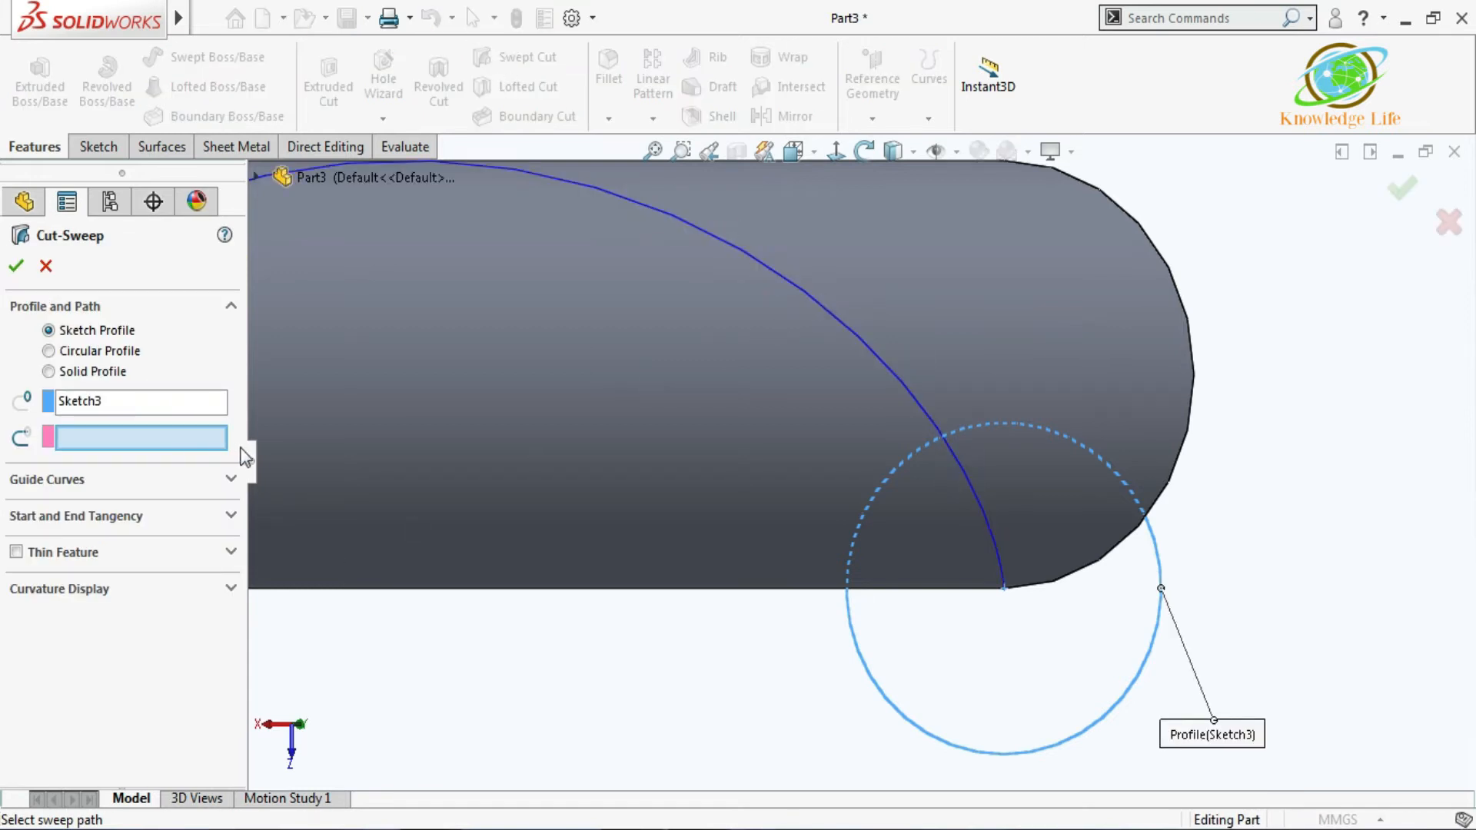
{"action": "scroll", "coordinate": [1199, 302], "scroll_direction": "up", "scroll_amount": 2}
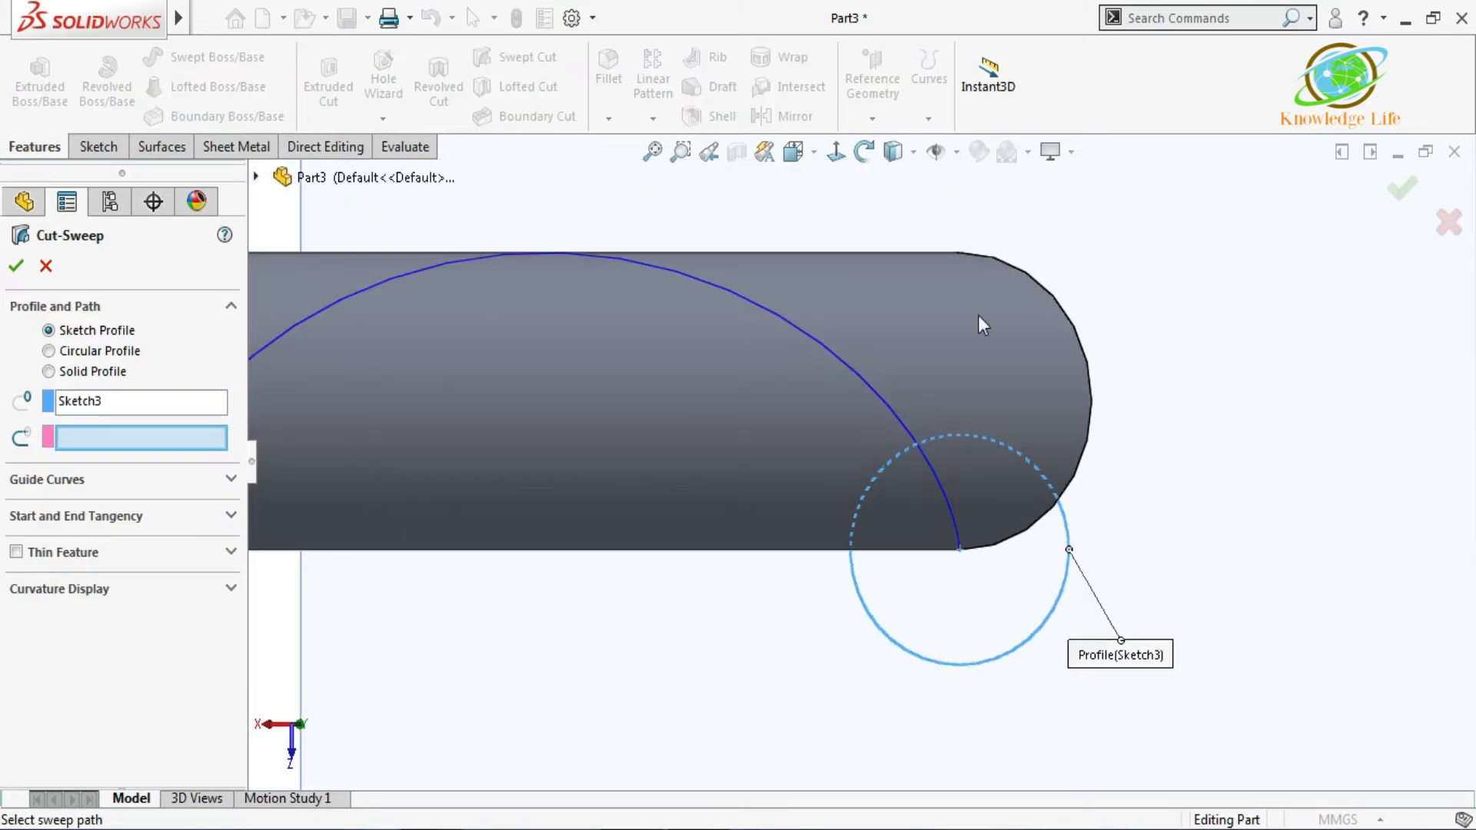
{"action": "left_click", "coordinate": [178, 432]}
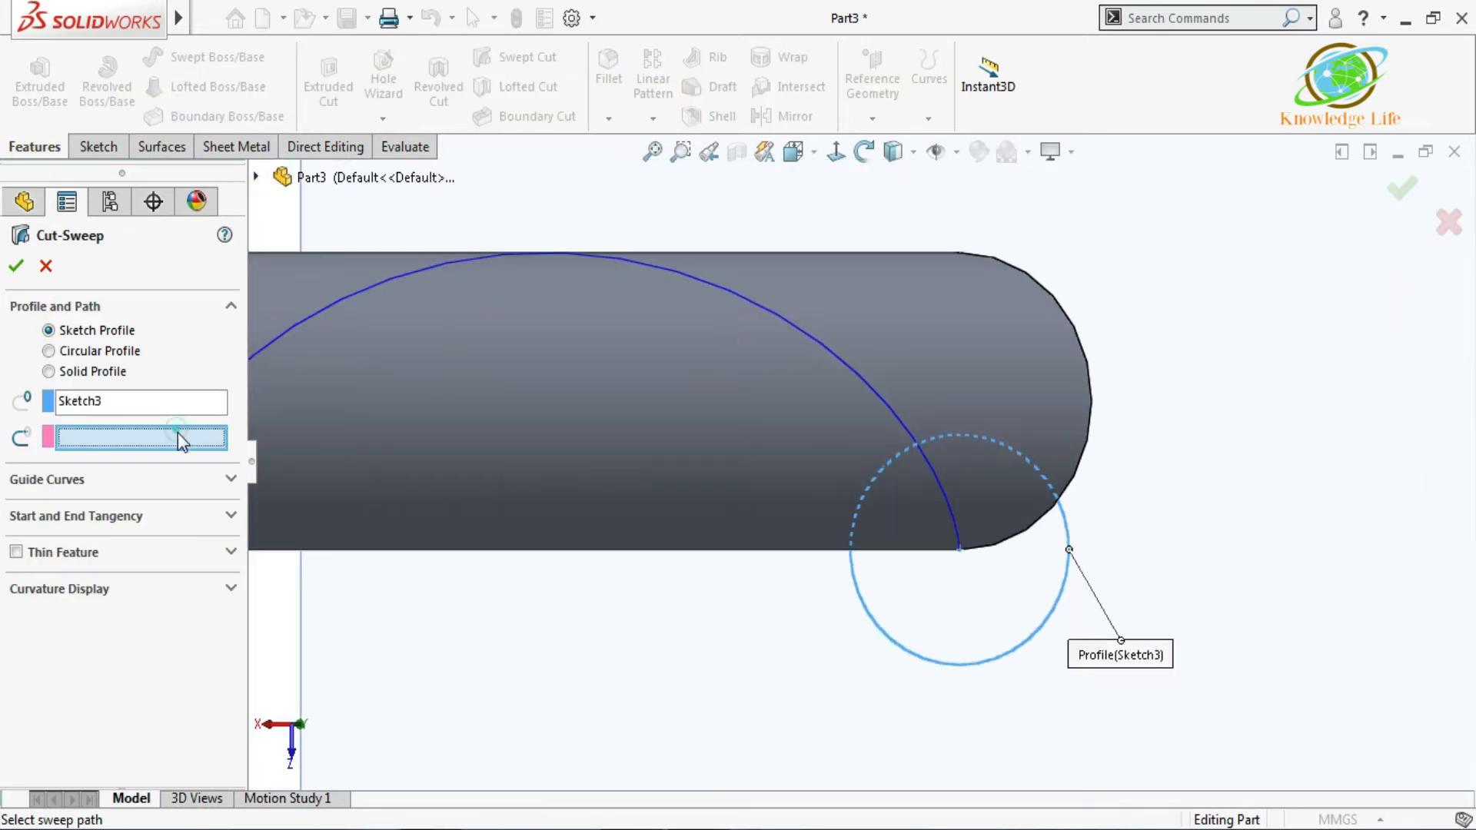
{"action": "left_click", "coordinate": [346, 300]}
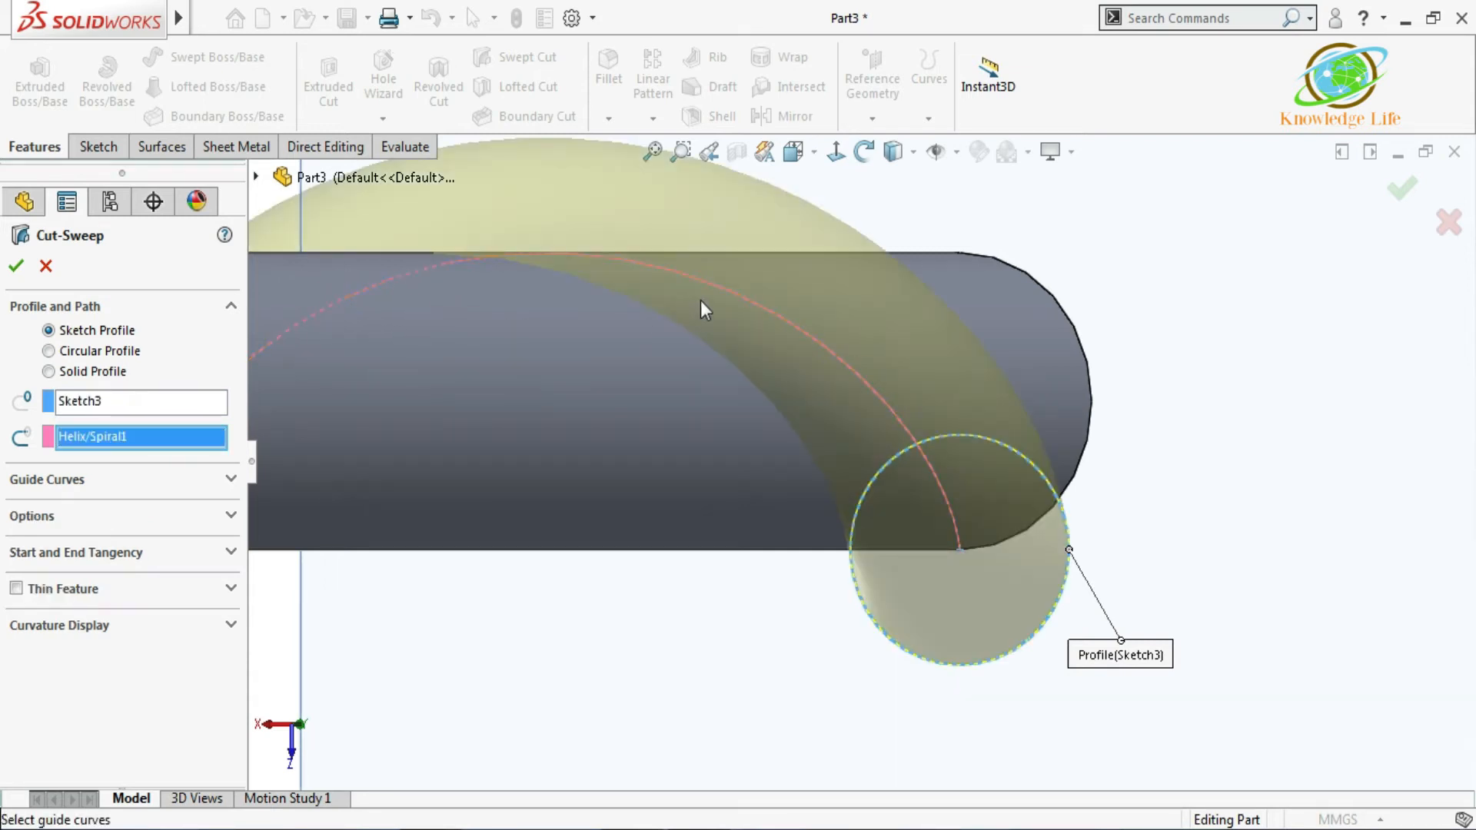
{"action": "scroll", "coordinate": [700, 301], "scroll_direction": "up", "scroll_amount": 3}
{"action": "middle_click_drag", "start_coordinate": [709, 335], "coordinate": [465, 247]}
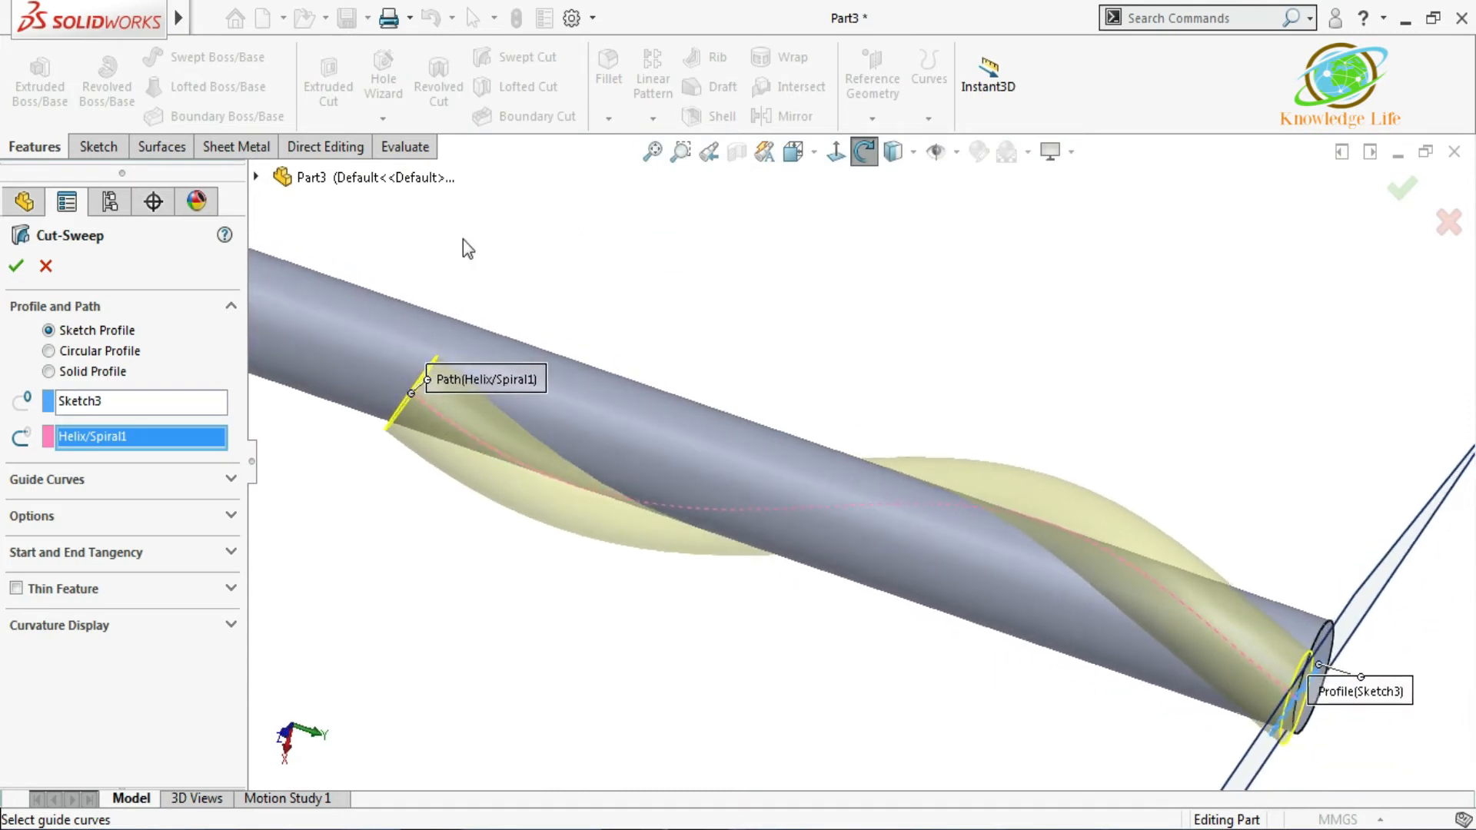
{"action": "left_click", "coordinate": [16, 264]}
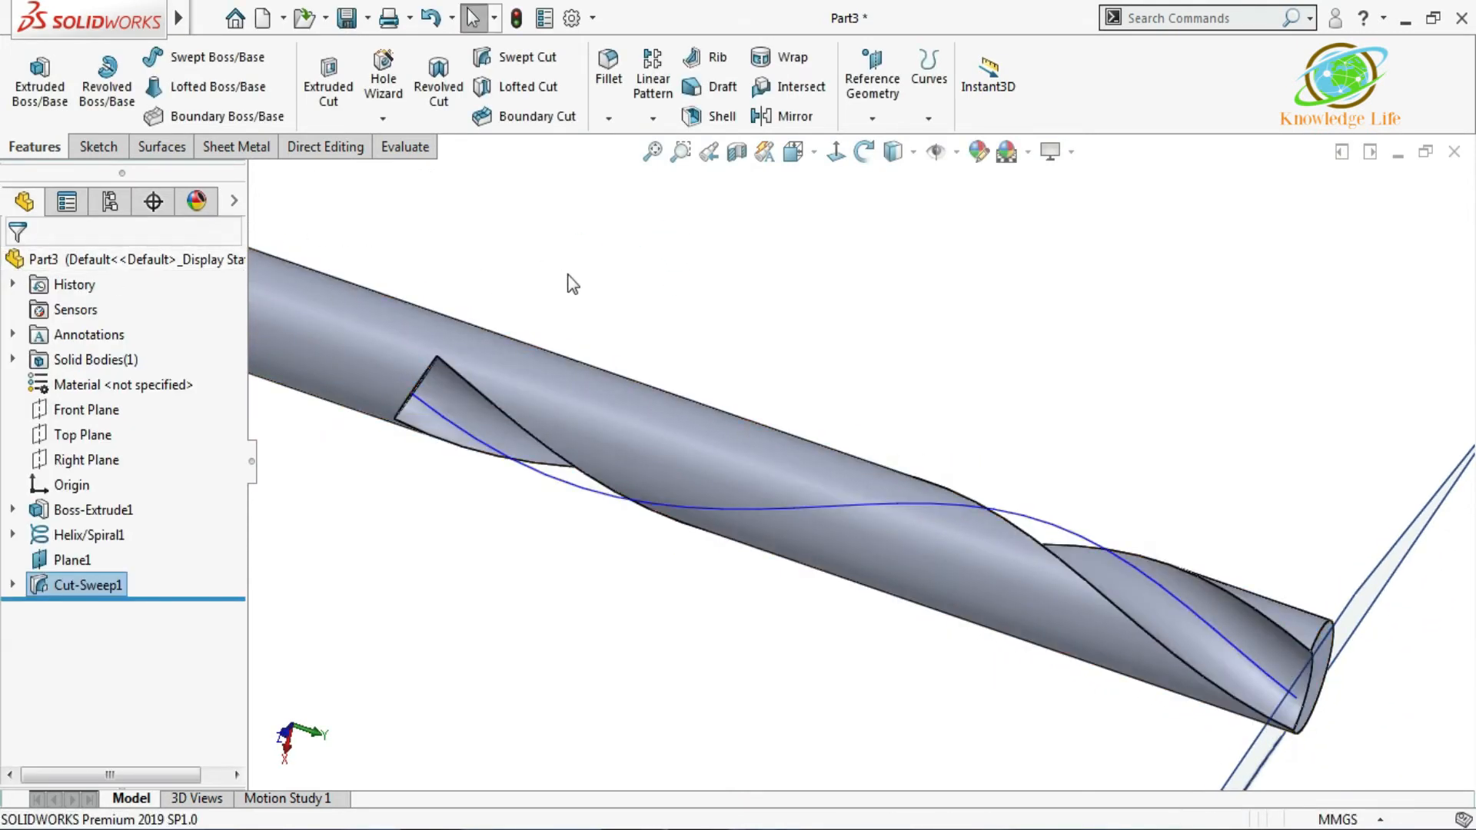
- Hide the helix curve and the reference plane at the rod's end
{"action": "scroll", "coordinate": [615, 292], "scroll_direction": "up", "scroll_amount": 3}
{"action": "middle_click_drag", "start_coordinate": [681, 231], "coordinate": [771, 356]}
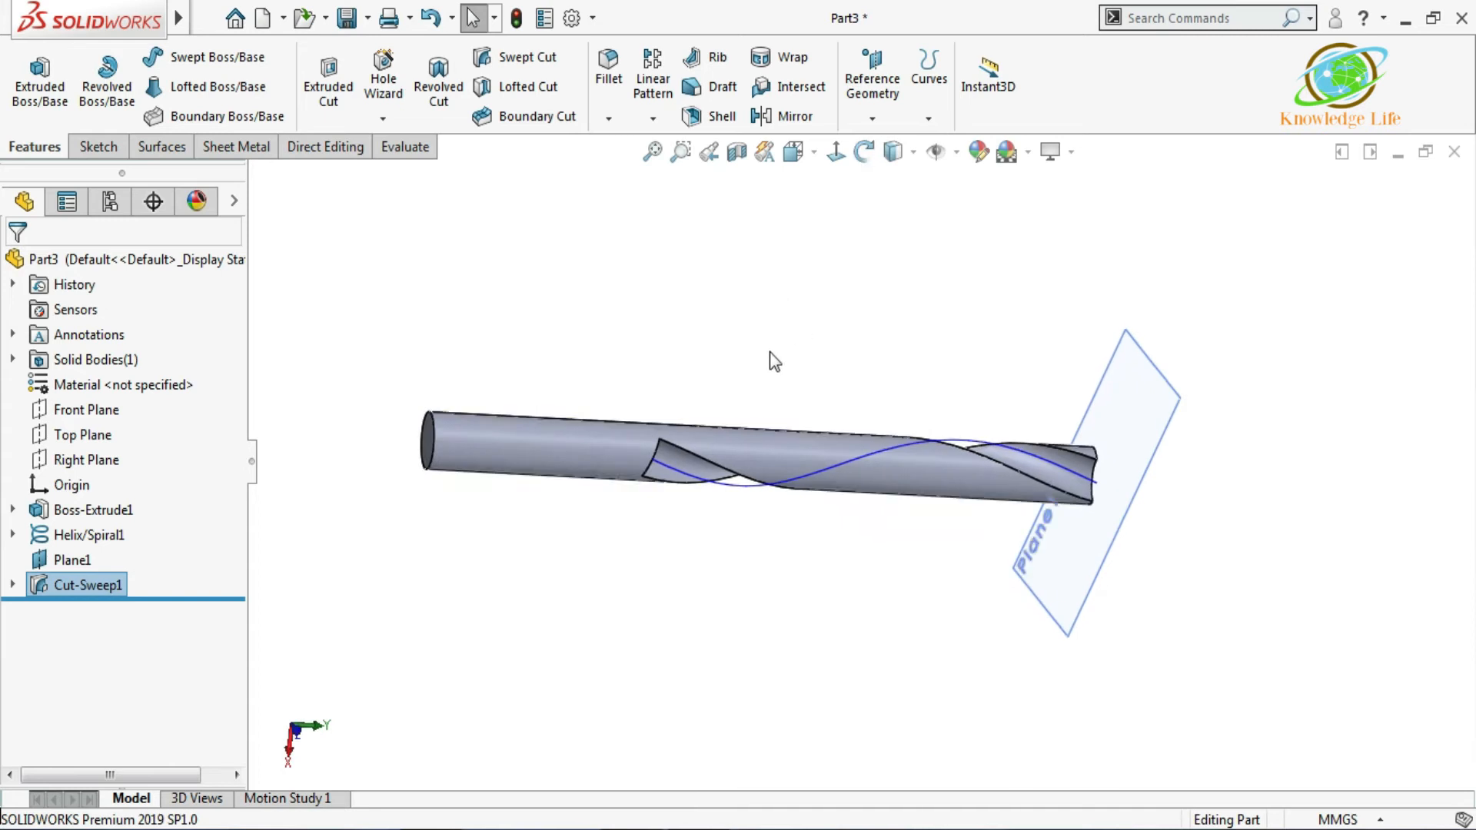
{"action": "left_click", "coordinate": [110, 536]}
{"action": "left_click", "coordinate": [73, 561], "text": "ctrl"}
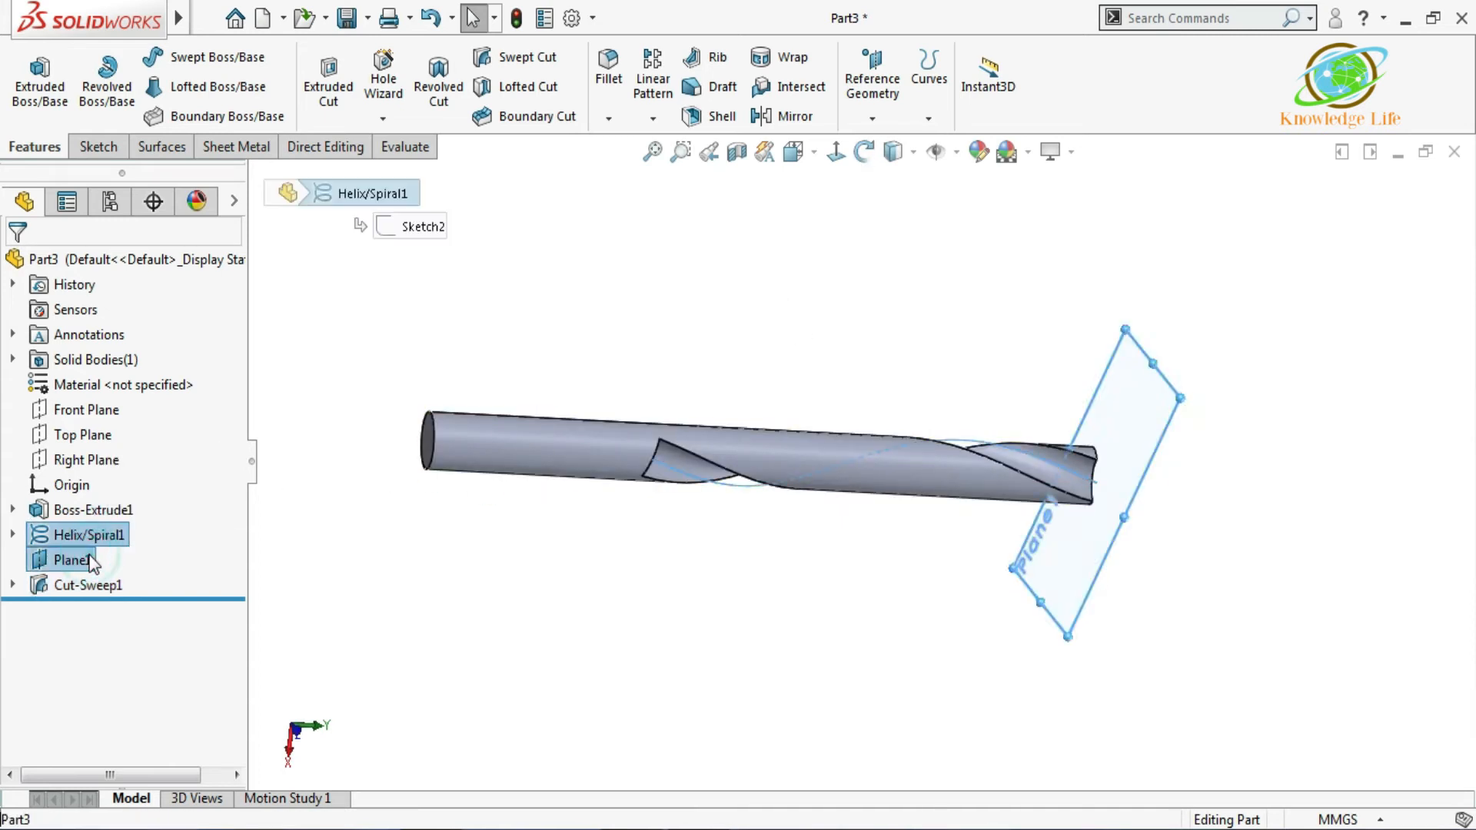
{"action": "left_click", "coordinate": [123, 525]}
{"action": "left_click", "coordinate": [394, 570]}
- Fillet the curved inner edge at the groove's closed end with a symmetric 3 mm radius
{"action": "middle_click_drag", "start_coordinate": [699, 567], "coordinate": [692, 450]}
{"action": "scroll", "coordinate": [655, 451], "scroll_direction": "down", "scroll_amount": 5}
{"action": "scroll", "coordinate": [695, 451], "scroll_direction": "down", "scroll_amount": 3}
{"action": "scroll", "coordinate": [692, 451], "scroll_direction": "down", "scroll_amount": 2}
{"action": "middle_click_drag", "start_coordinate": [676, 397], "coordinate": [670, 399]}
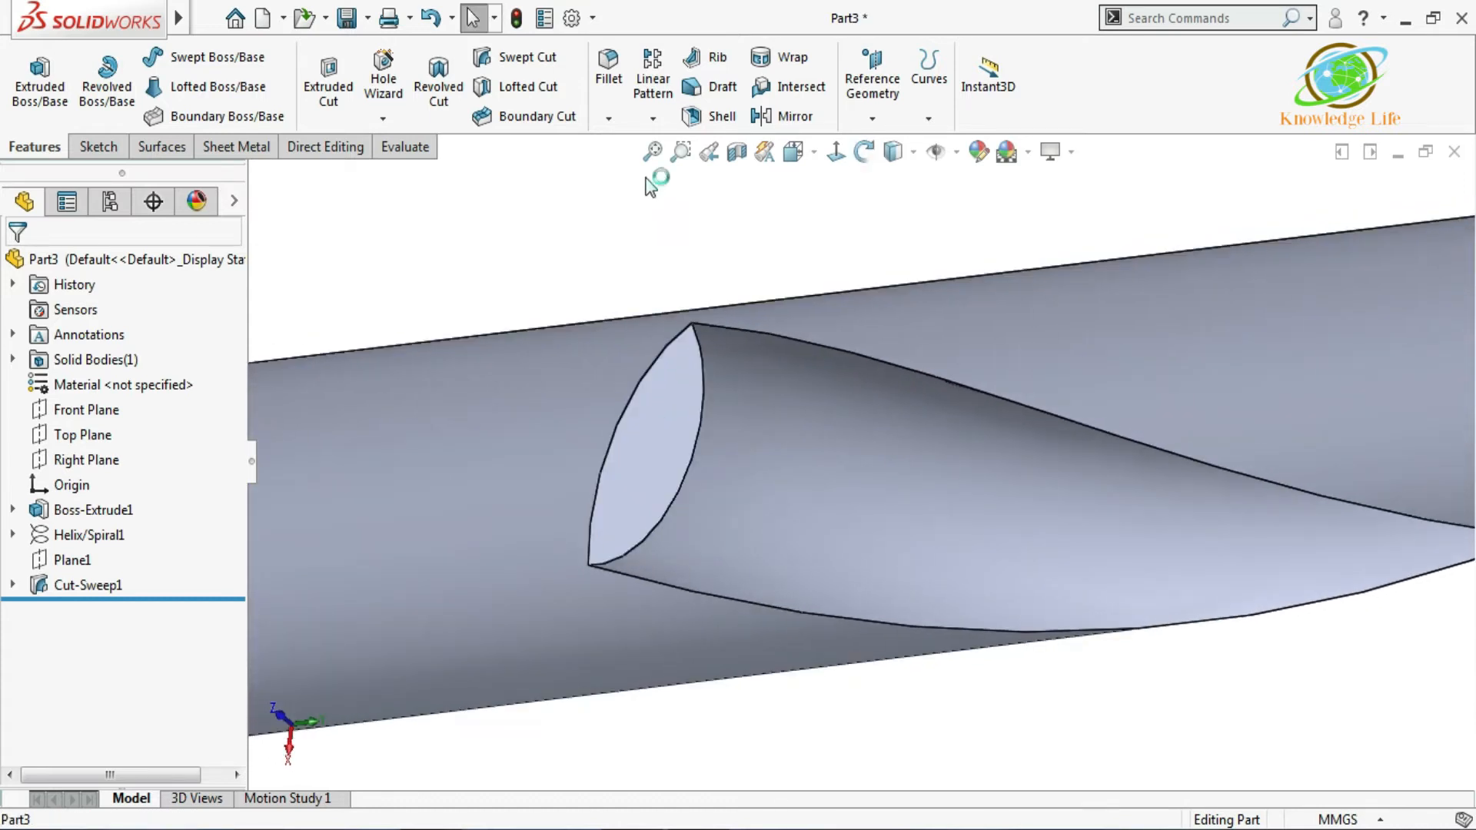
{"action": "left_click", "coordinate": [609, 108]}
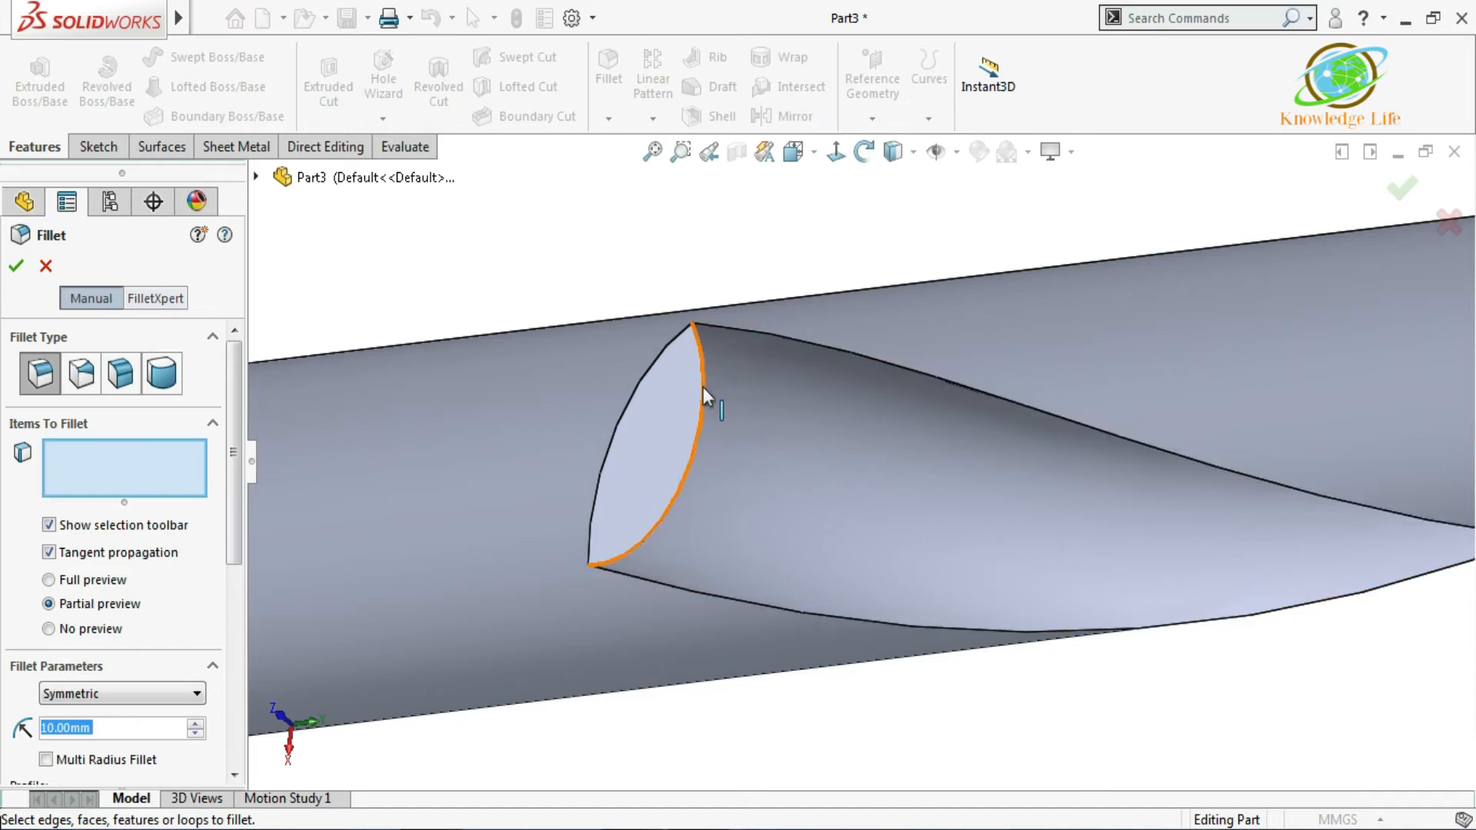
{"action": "left_click", "coordinate": [703, 386]}
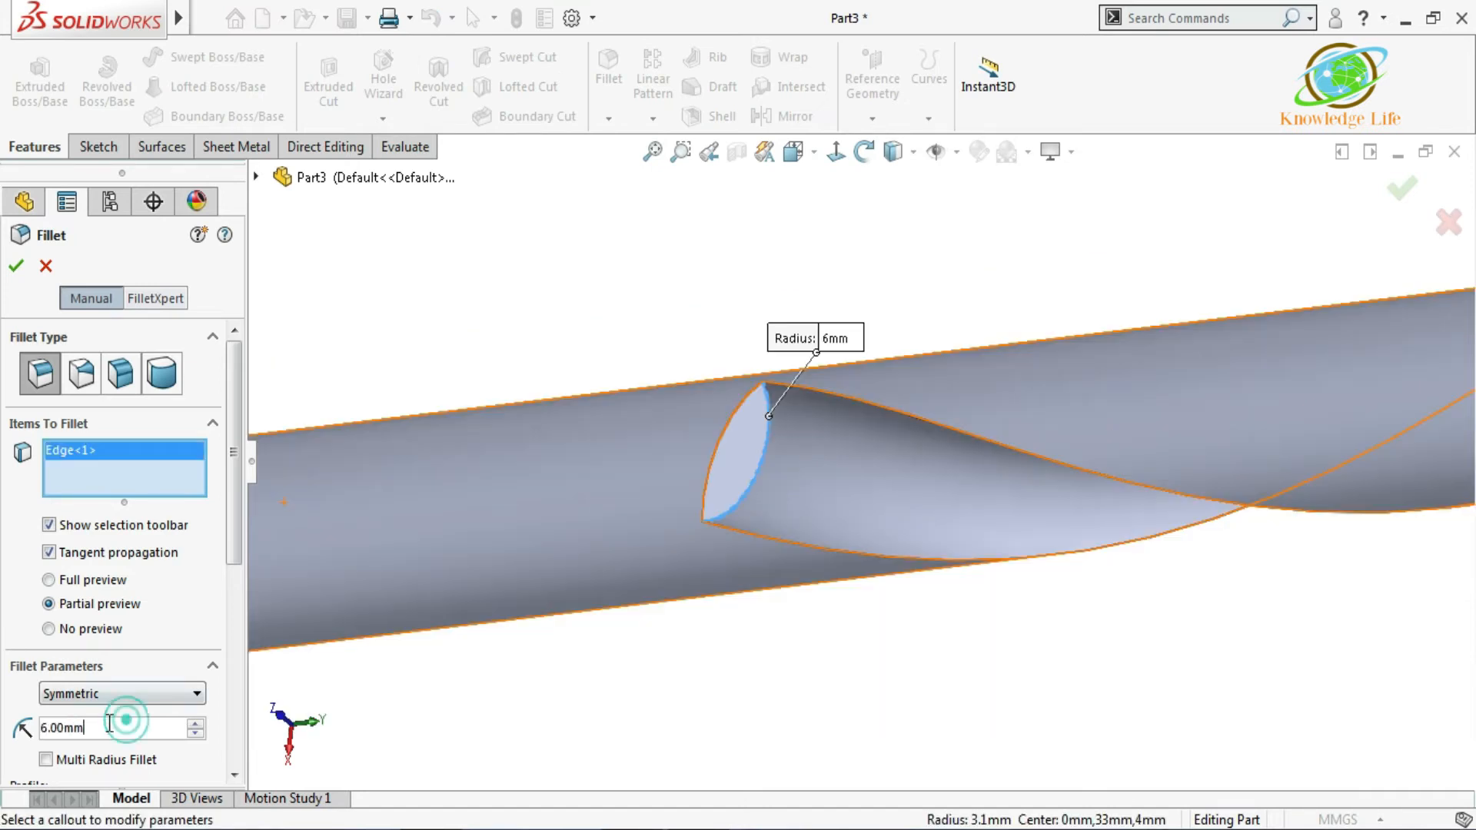
{"action": "left_click", "coordinate": [462, 330]}
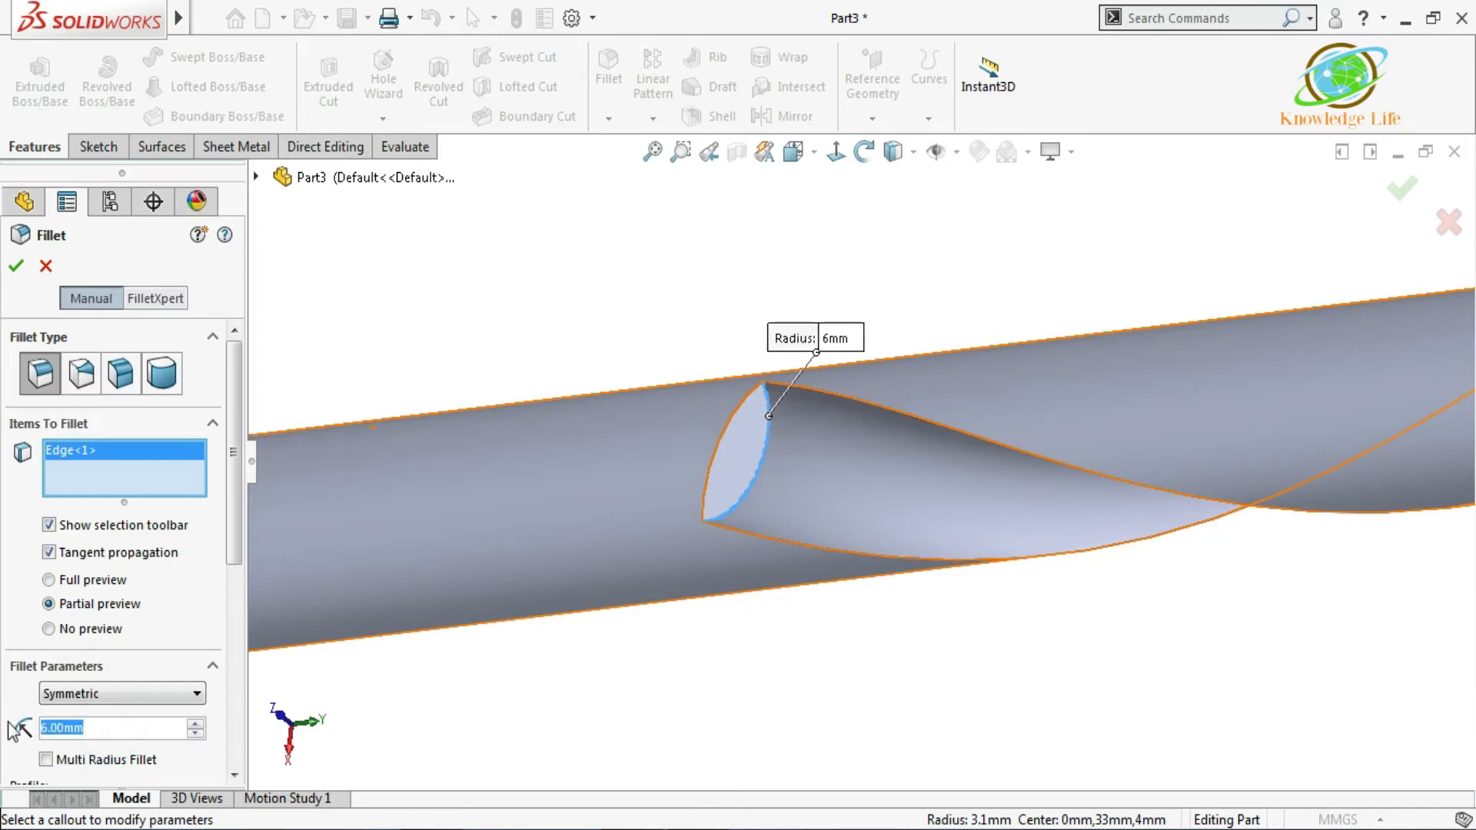
{"action": "type", "text": "3"}
{"action": "key", "text": "Return"}
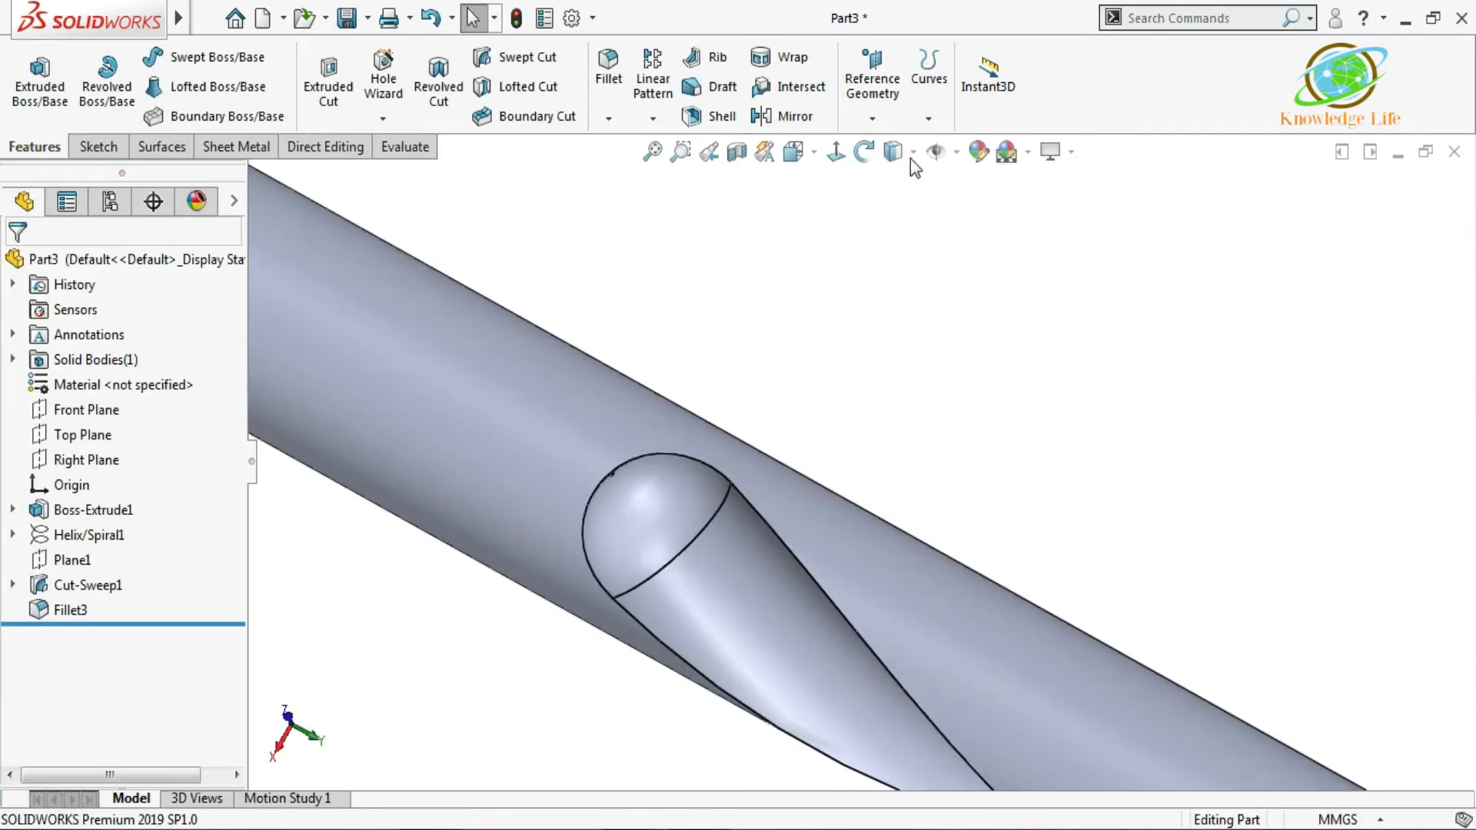
- Change the model's display style to Shaded without edges
{"action": "left_click", "coordinate": [901, 152]}
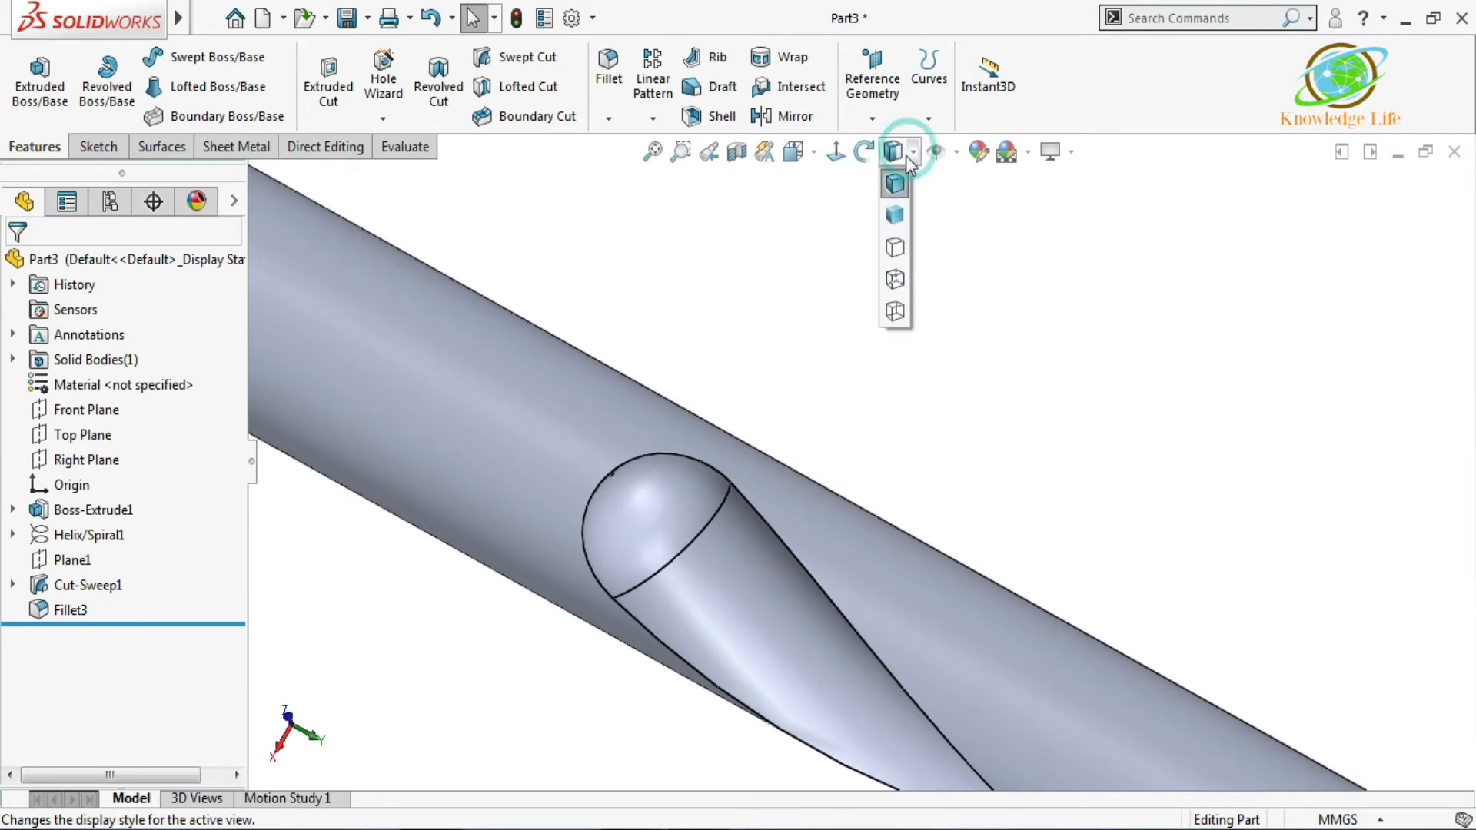
{"action": "left_click", "coordinate": [896, 215]}
{"action": "scroll", "coordinate": [958, 344], "scroll_direction": "up", "scroll_amount": 6}
{"action": "mouse_move", "coordinate": [952, 395]}
{"action": "middle_mouse_down"}
{"action": "mouse_move", "coordinate": [871, 324]}
{"action": "mouse_move", "coordinate": [989, 349]}
{"action": "mouse_move", "coordinate": [992, 238]}
{"action": "mouse_move", "coordinate": [1015, 416]}
{"action": "mouse_move", "coordinate": [985, 347]}
{"action": "mouse_move", "coordinate": [972, 466]}
{"action": "middle_mouse_up"}
{"action": "scroll", "coordinate": [972, 466], "scroll_direction": "up", "scroll_amount": 4}
{"action": "scroll", "coordinate": [972, 466], "scroll_direction": "down", "scroll_amount": 1}
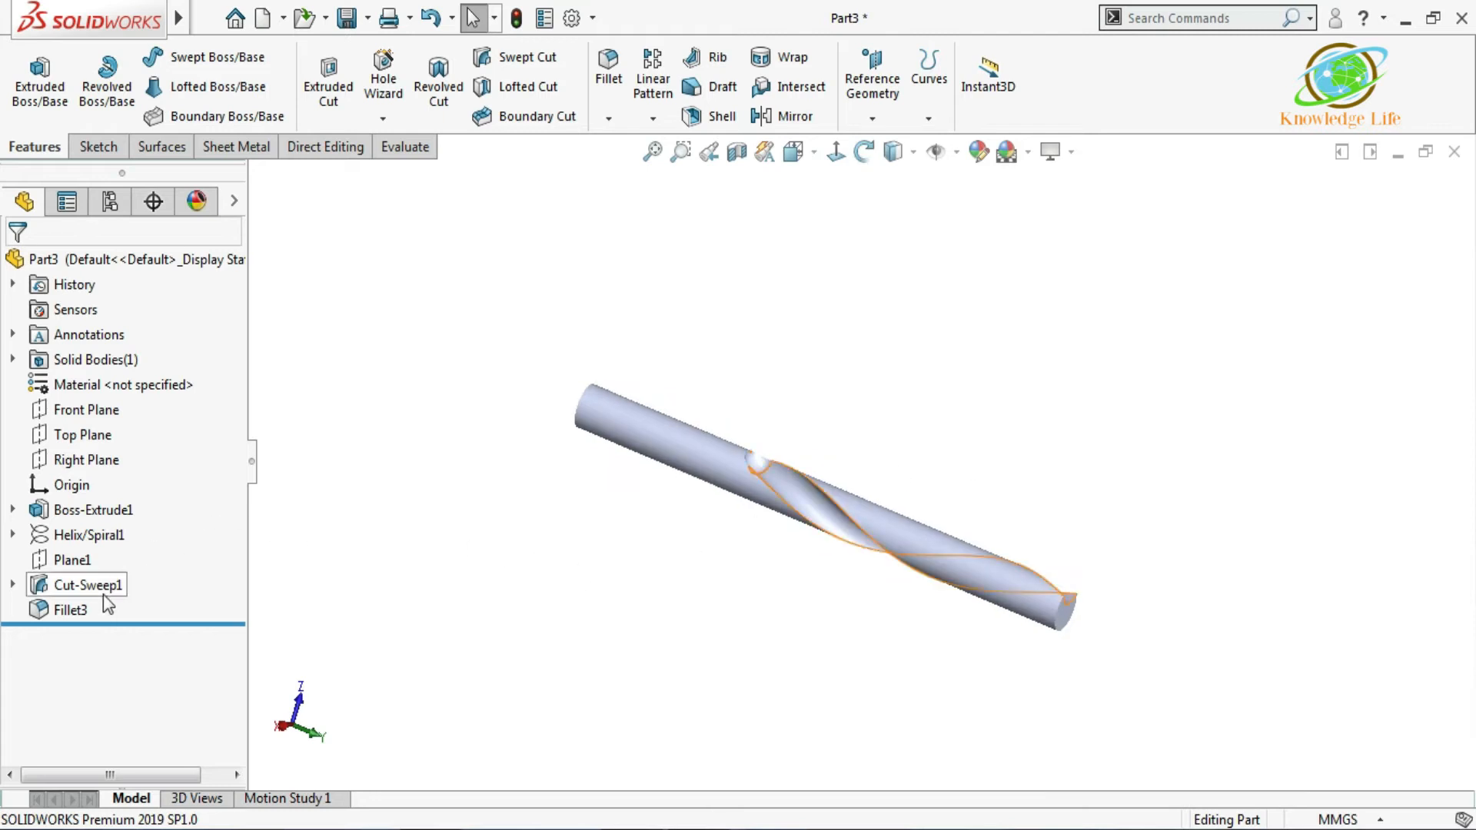
- Circular-pattern the fillet and swept cut around the rod's cylindrical face with 2 equally spaced instances over 360°
{"action": "left_click", "coordinate": [653, 118]}
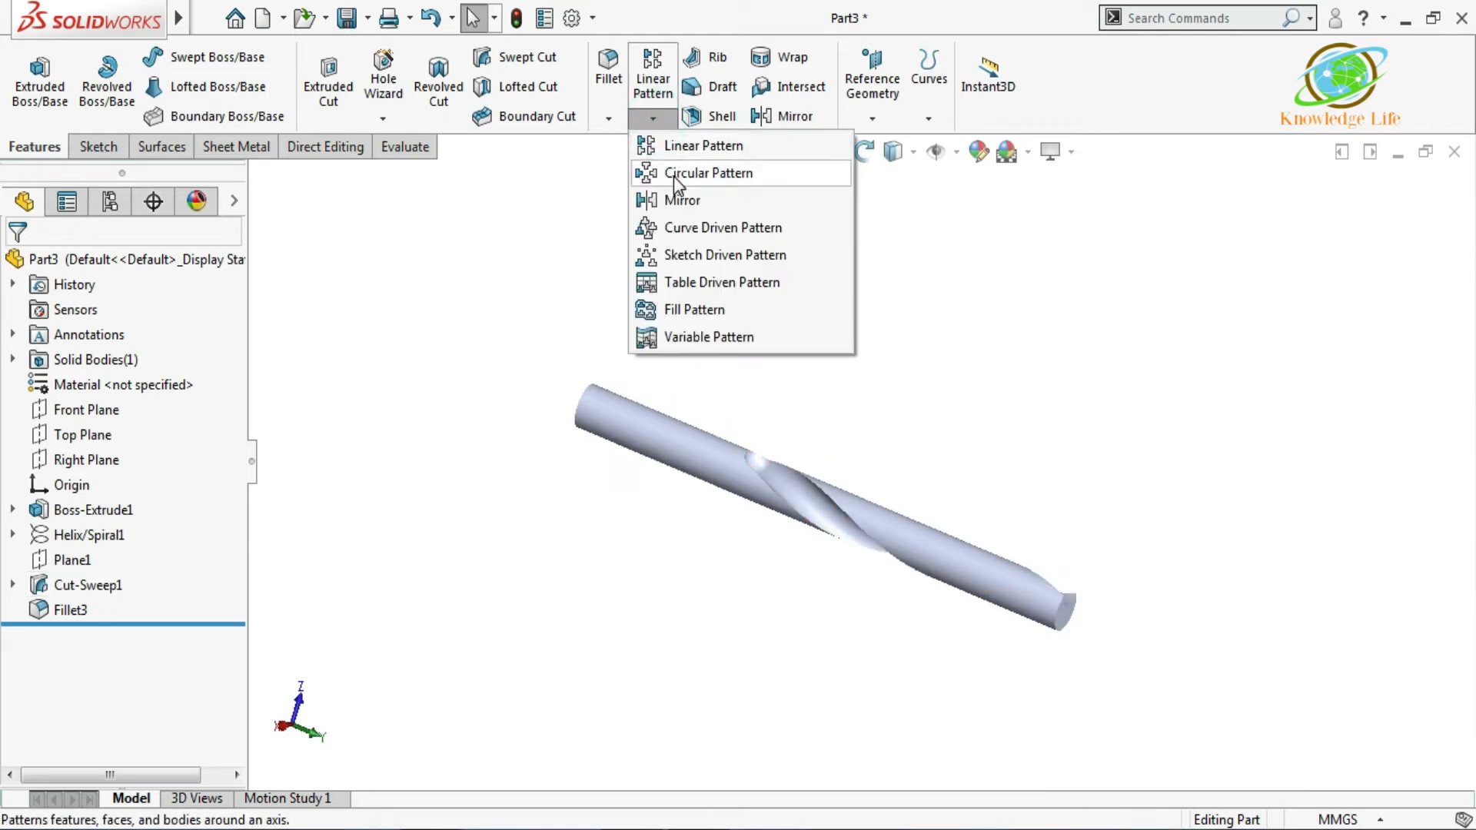
{"action": "left_click", "coordinate": [676, 175]}
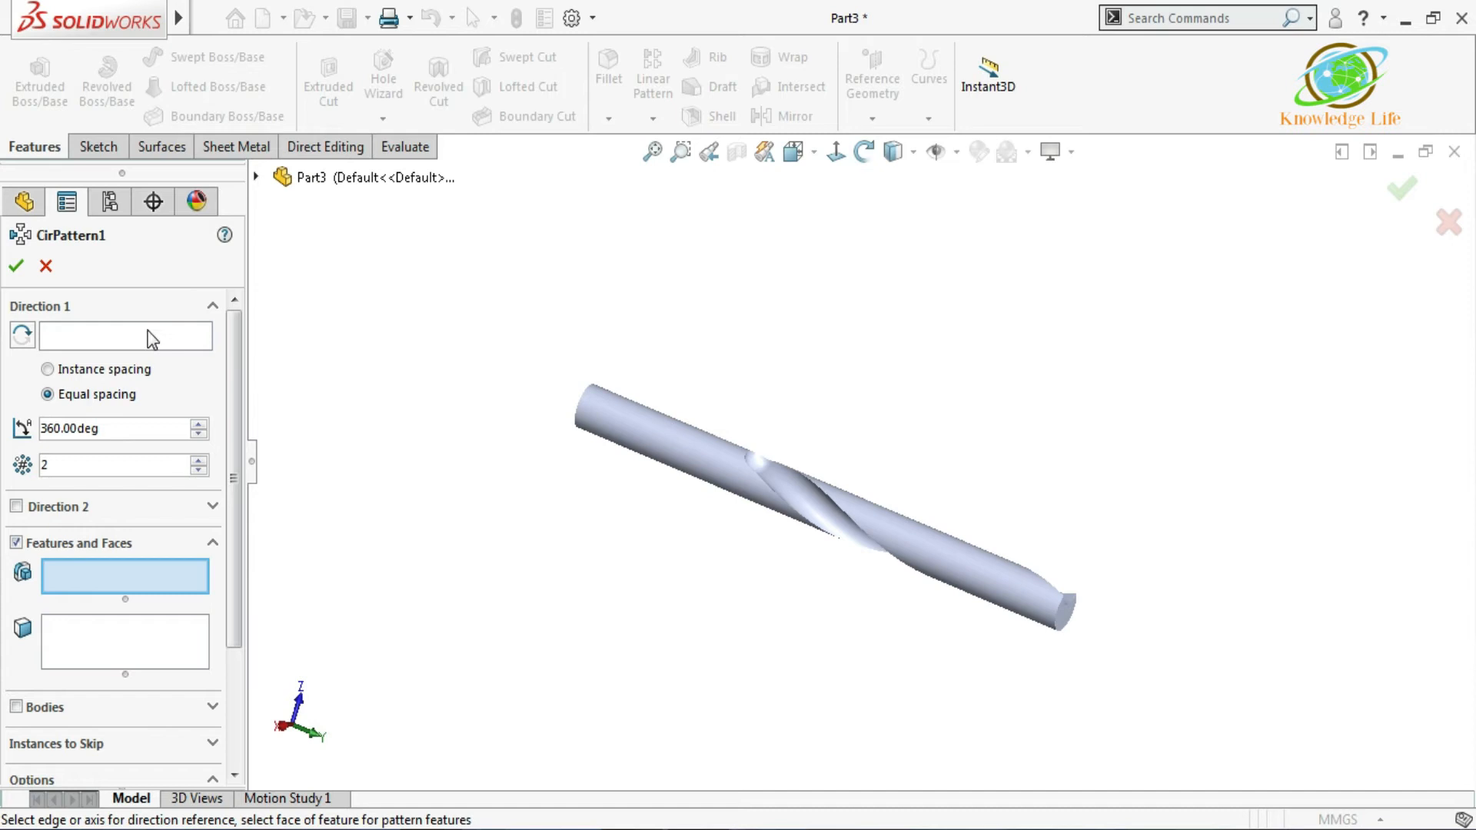
{"action": "left_click", "coordinate": [148, 336]}
{"action": "left_click", "coordinate": [616, 416]}
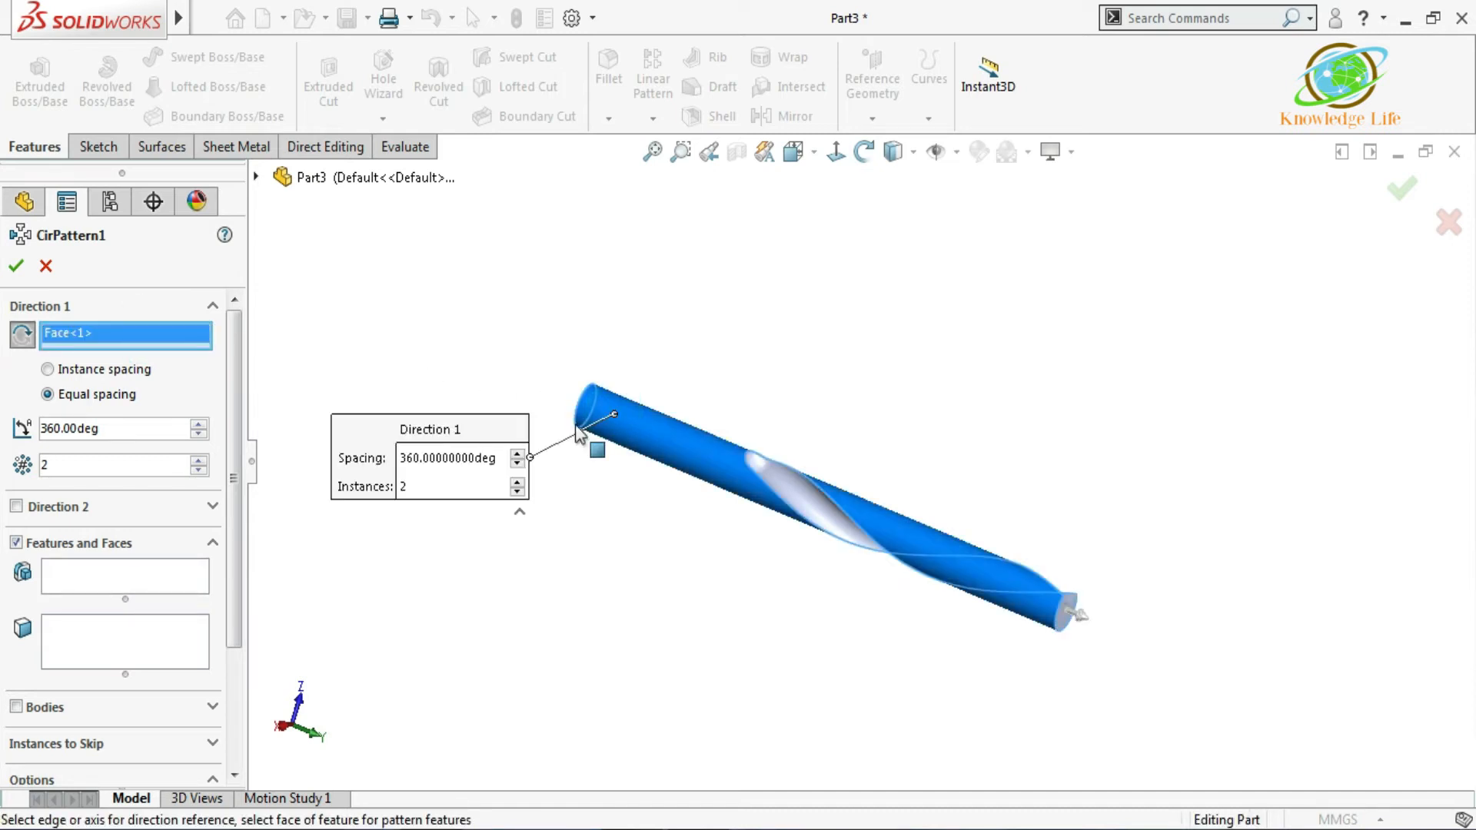
{"action": "left_click", "coordinate": [149, 575]}
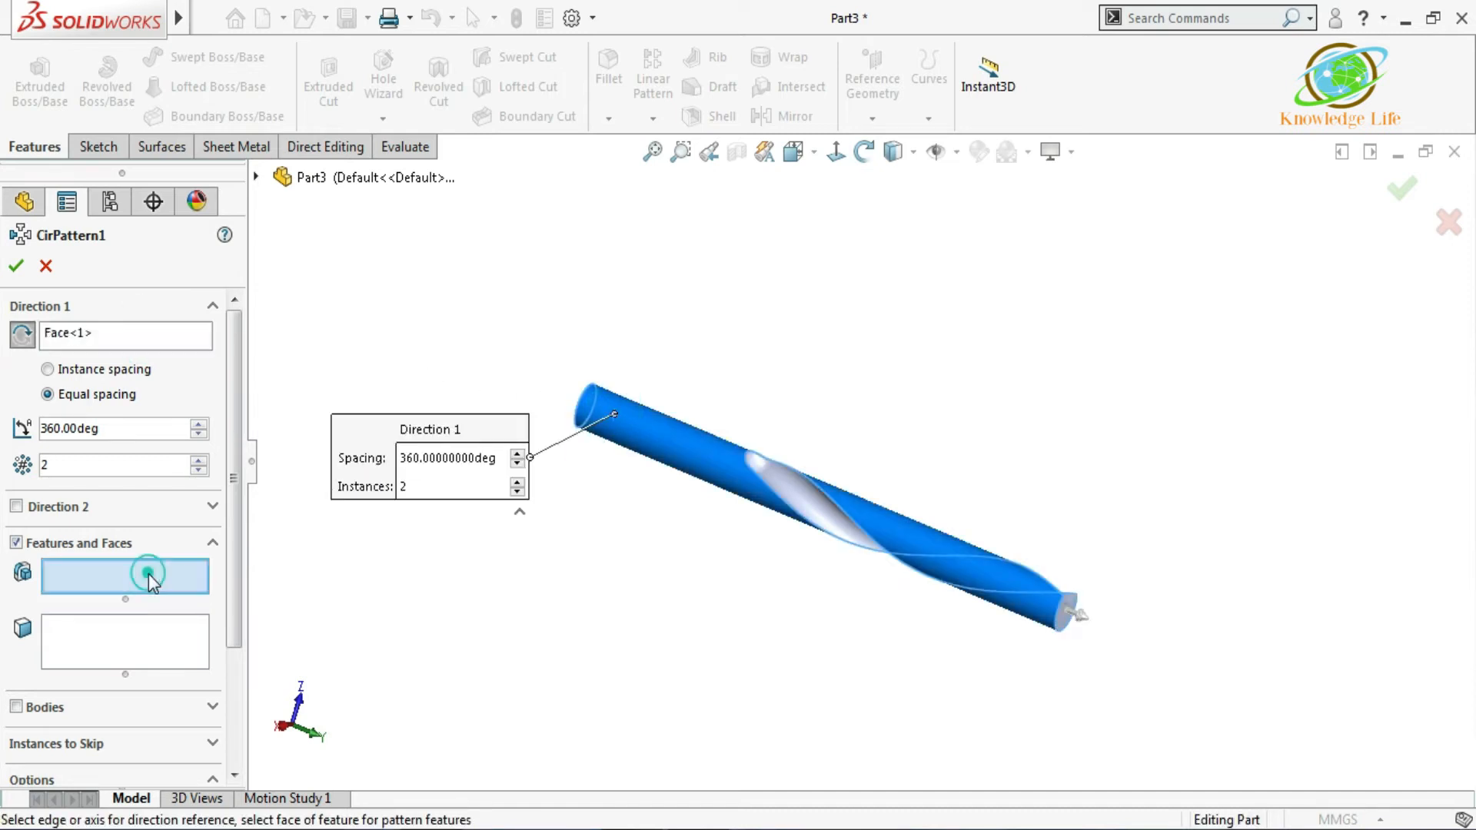
{"action": "left_click", "coordinate": [257, 177]}
{"action": "left_click", "coordinate": [339, 528]}
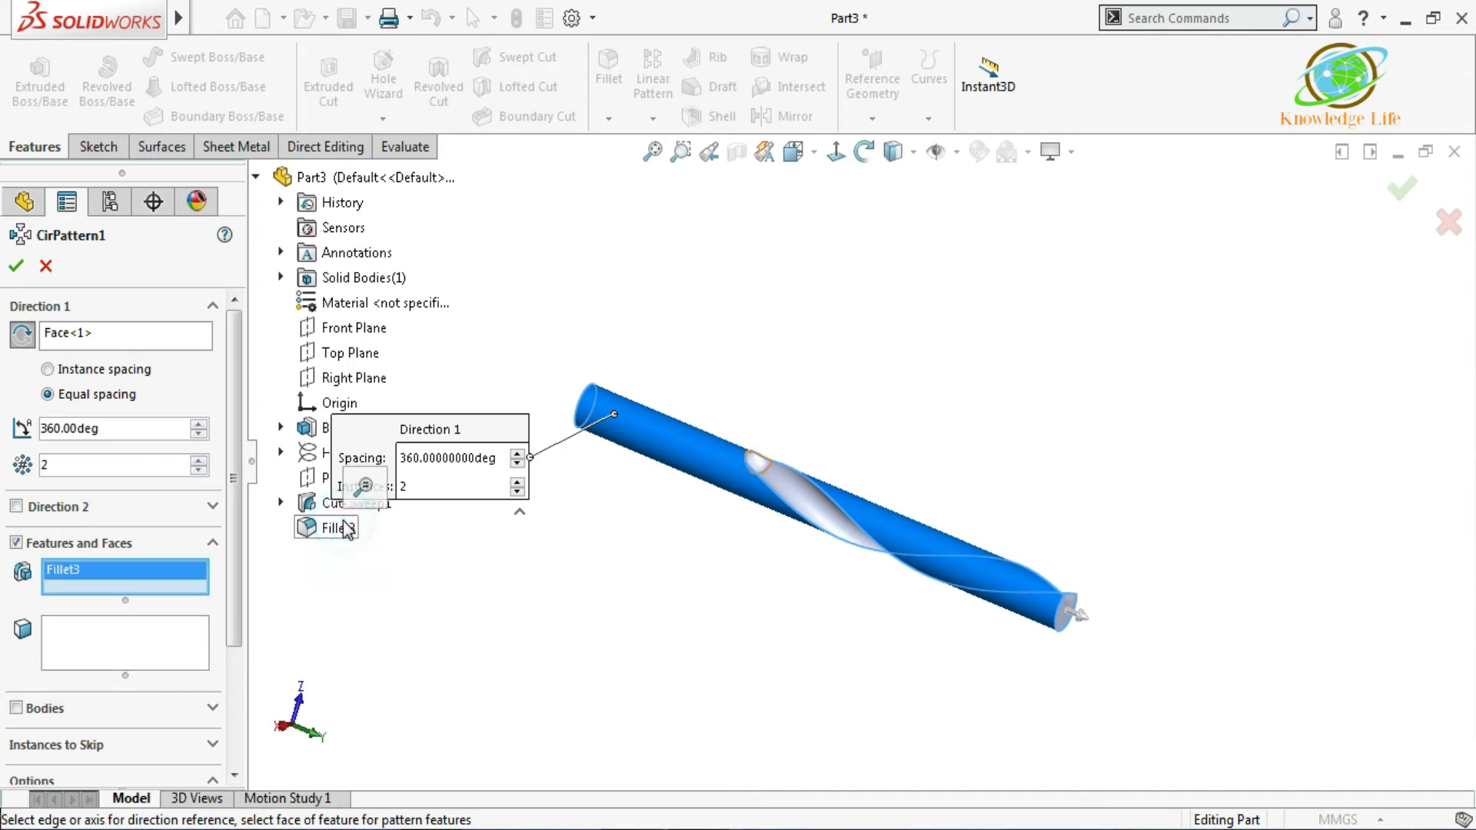
{"action": "left_click", "coordinate": [315, 506]}
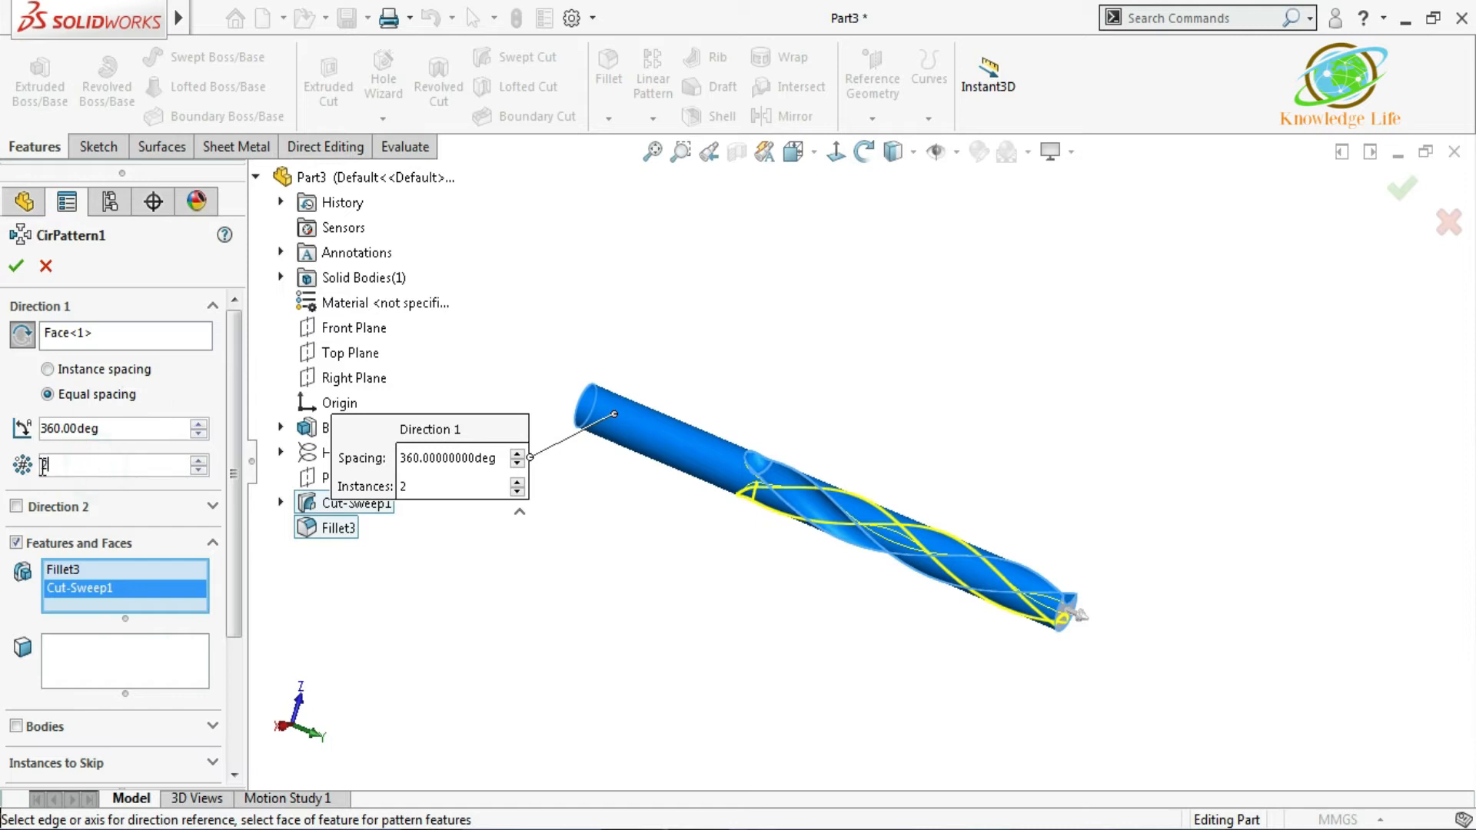
{"action": "left_click", "coordinate": [16, 266]}
- Start a sketch on the Front Plane and orient the view normal to it
{"action": "middle_click_drag", "start_coordinate": [900, 466], "coordinate": [983, 448]}
{"action": "mouse_move", "coordinate": [983, 448]}
{"action": "left_mouse_down"}
{"action": "mouse_move", "coordinate": [1012, 537]}
{"action": "mouse_move", "coordinate": [837, 465]}
{"action": "mouse_move", "coordinate": [785, 297]}
{"action": "left_mouse_up"}
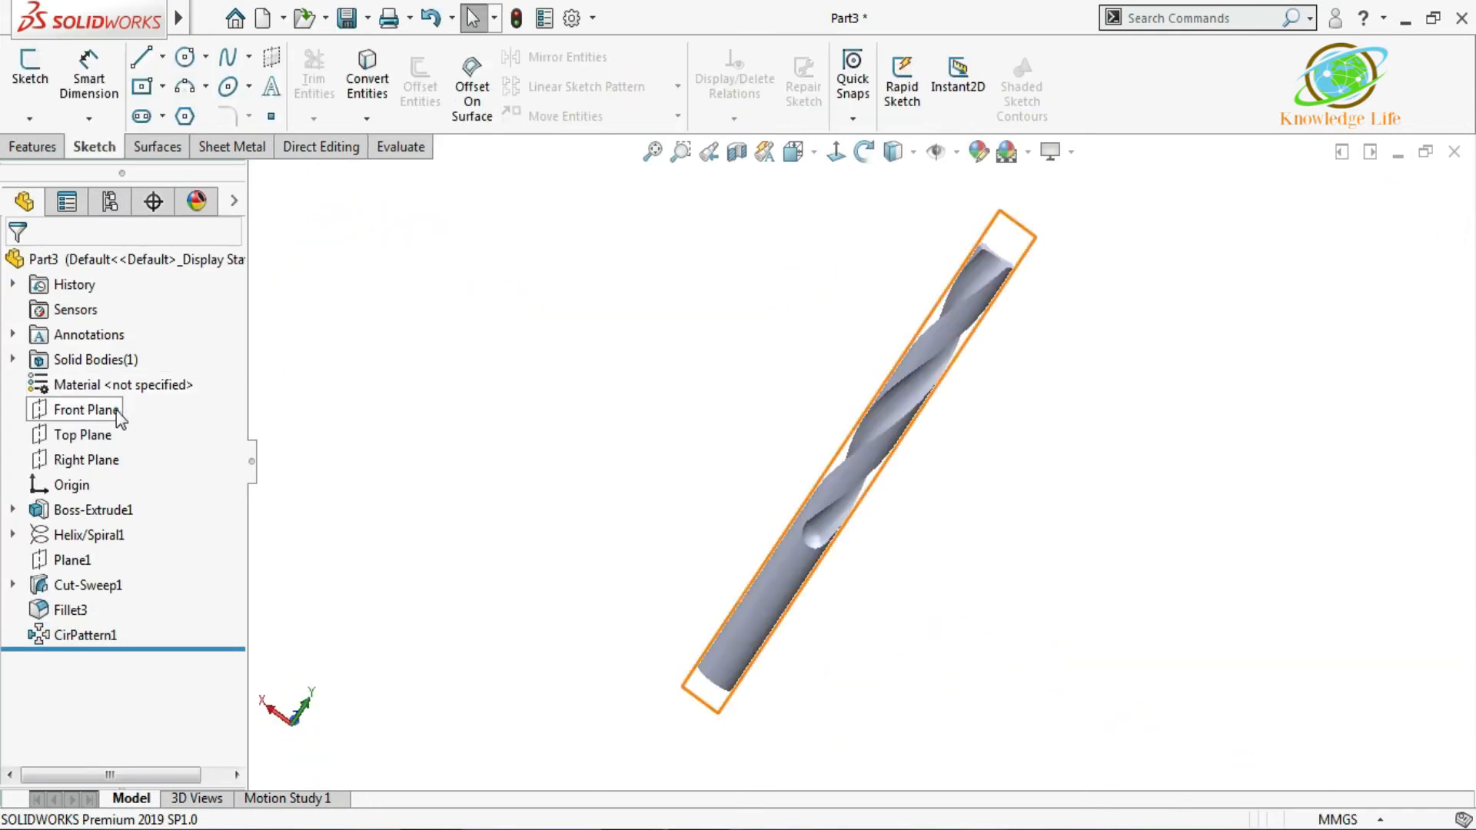
{"action": "left_click", "coordinate": [115, 410]}
{"action": "left_click", "coordinate": [136, 370]}
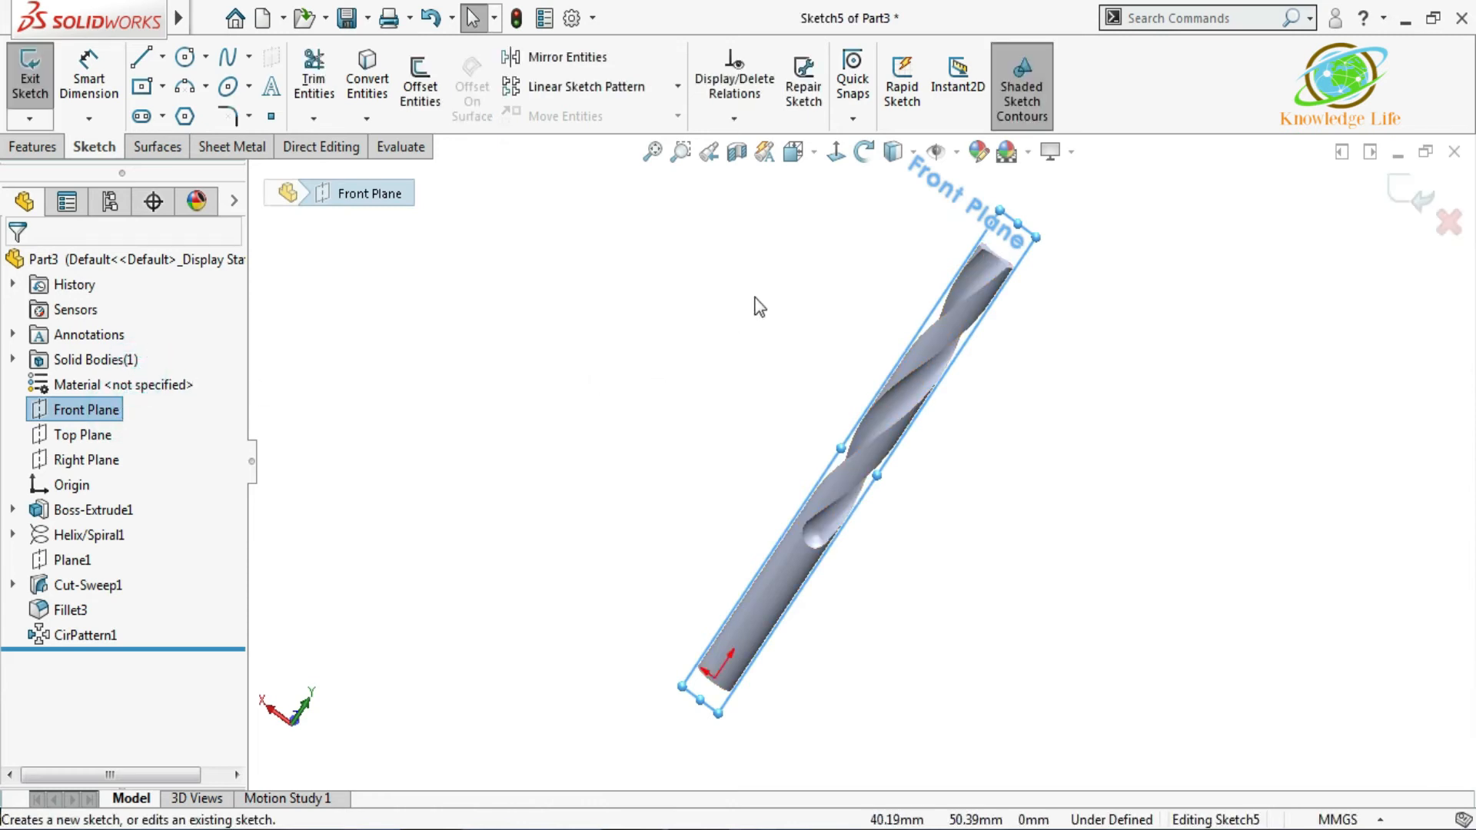
{"action": "left_click", "coordinate": [837, 151]}
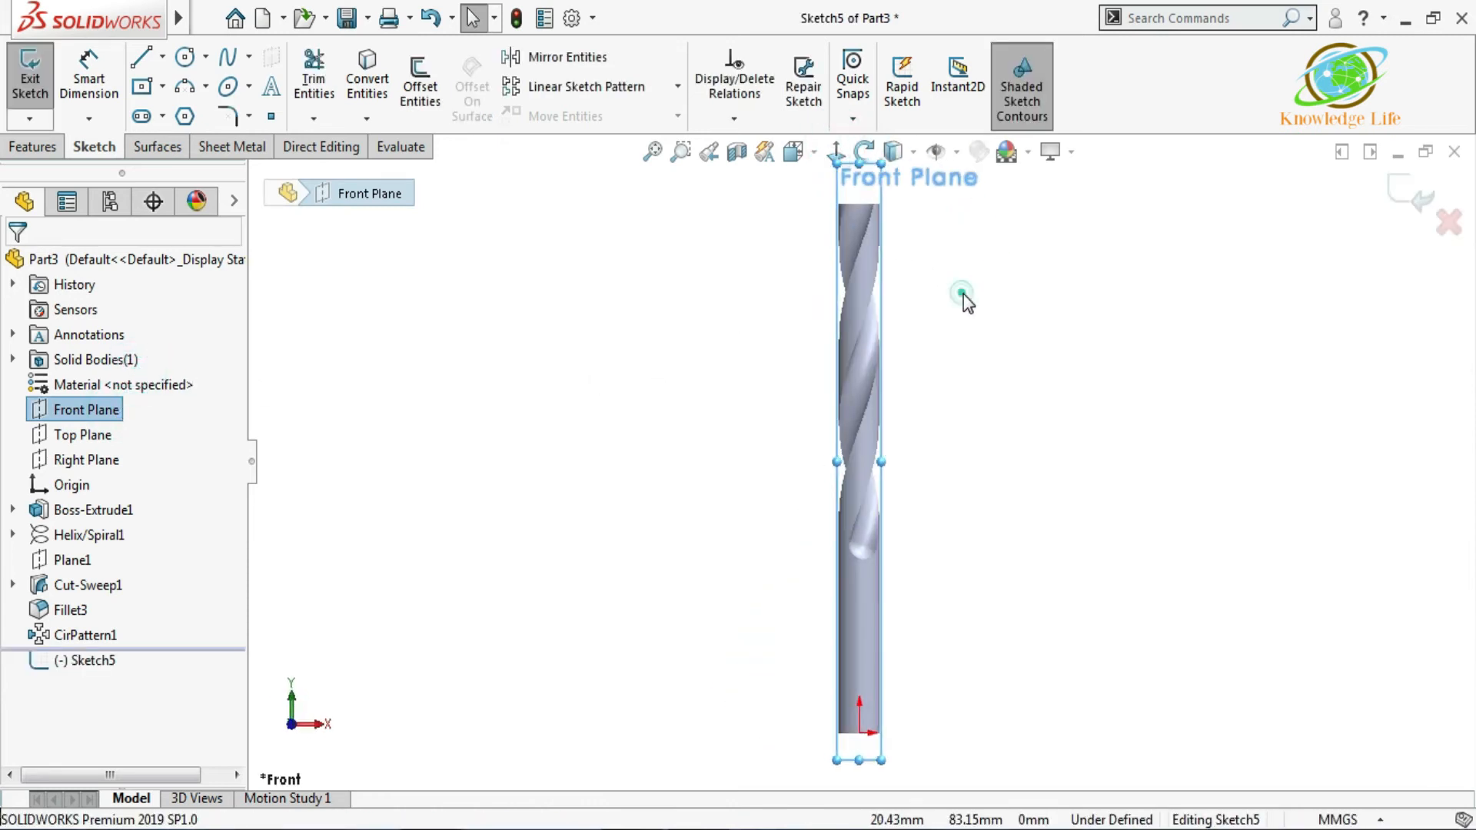
- Draw a centerline about 5.4 mm long outward from the centre of the fluted end and make it vertical
{"action": "left_click", "coordinate": [162, 56]}
{"action": "left_click", "coordinate": [194, 112]}
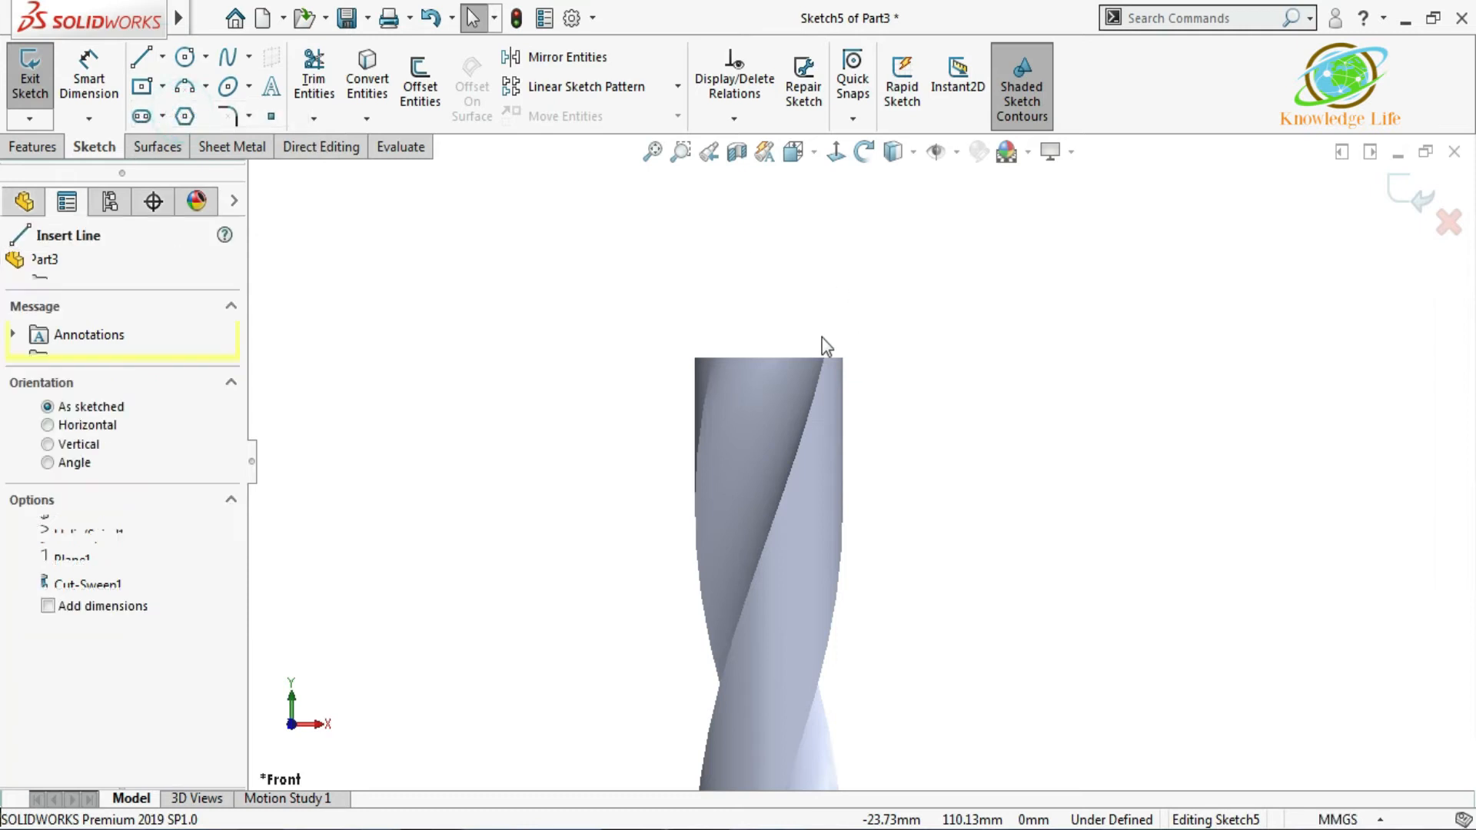
{"action": "left_click", "coordinate": [769, 357]}
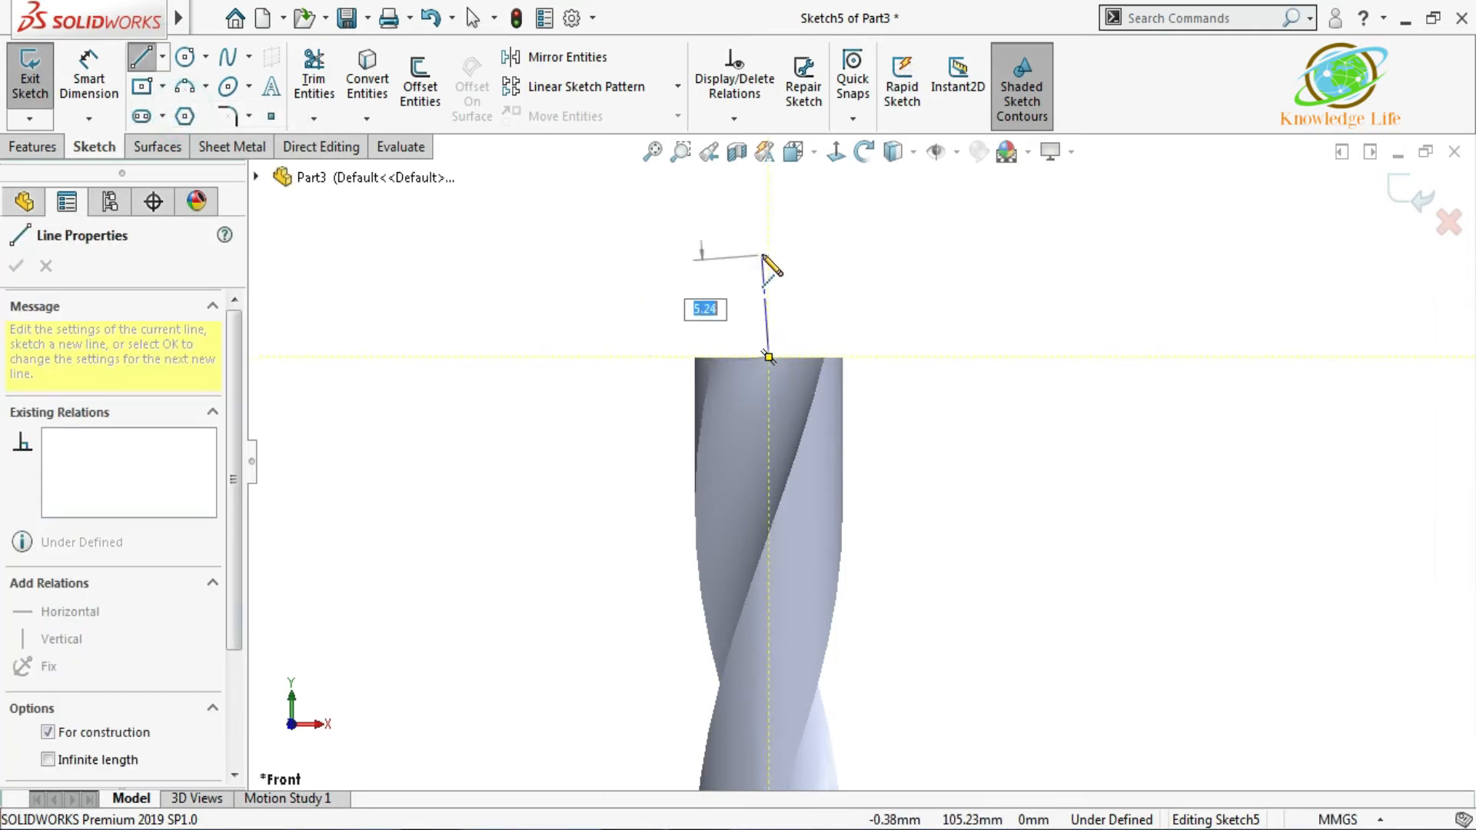
{"action": "key", "text": "Escape"}
{"action": "left_click", "coordinate": [765, 302]}
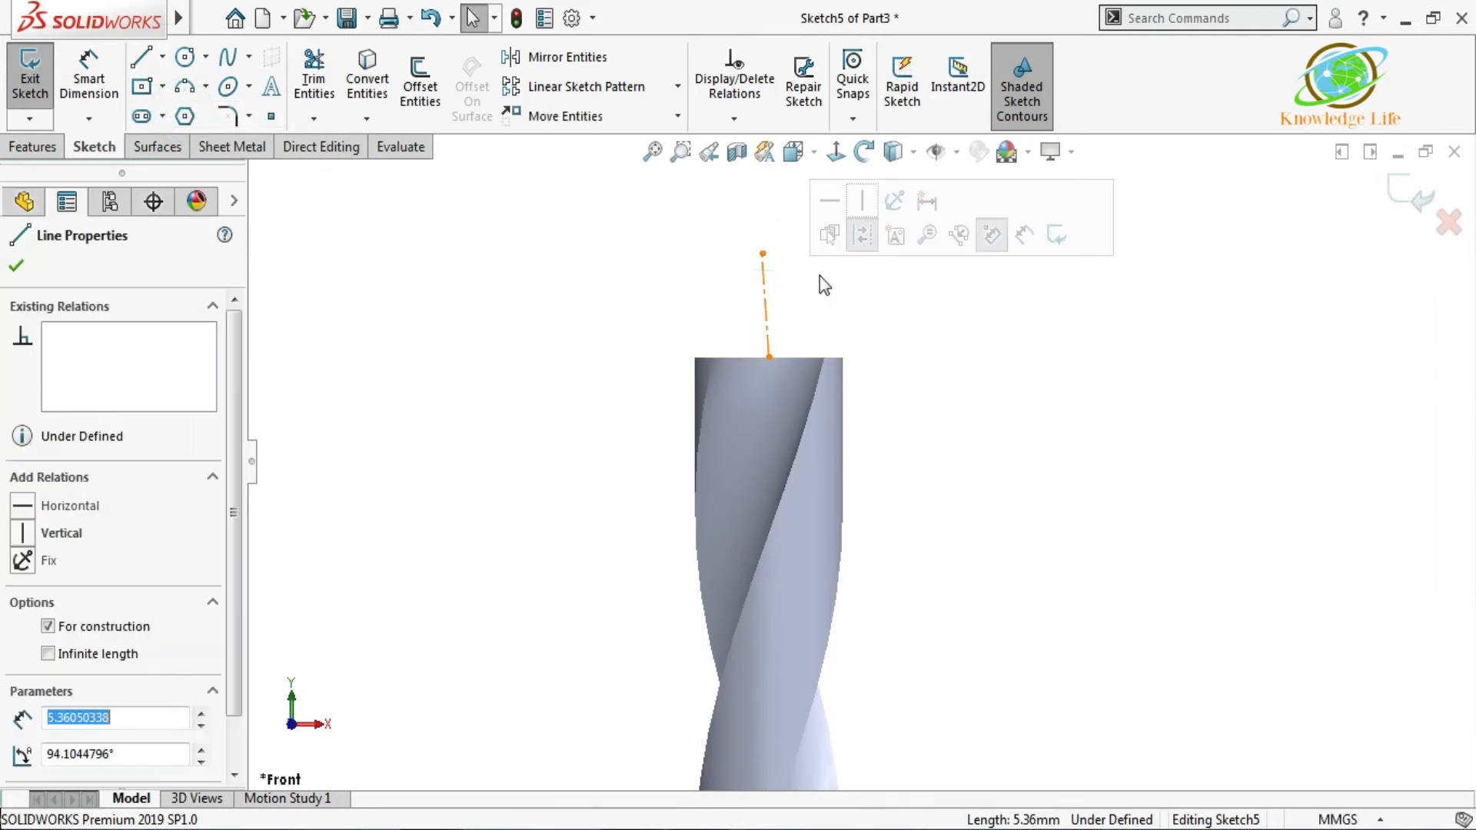
{"action": "left_click", "coordinate": [854, 199]}
{"action": "left_click", "coordinate": [831, 286]}
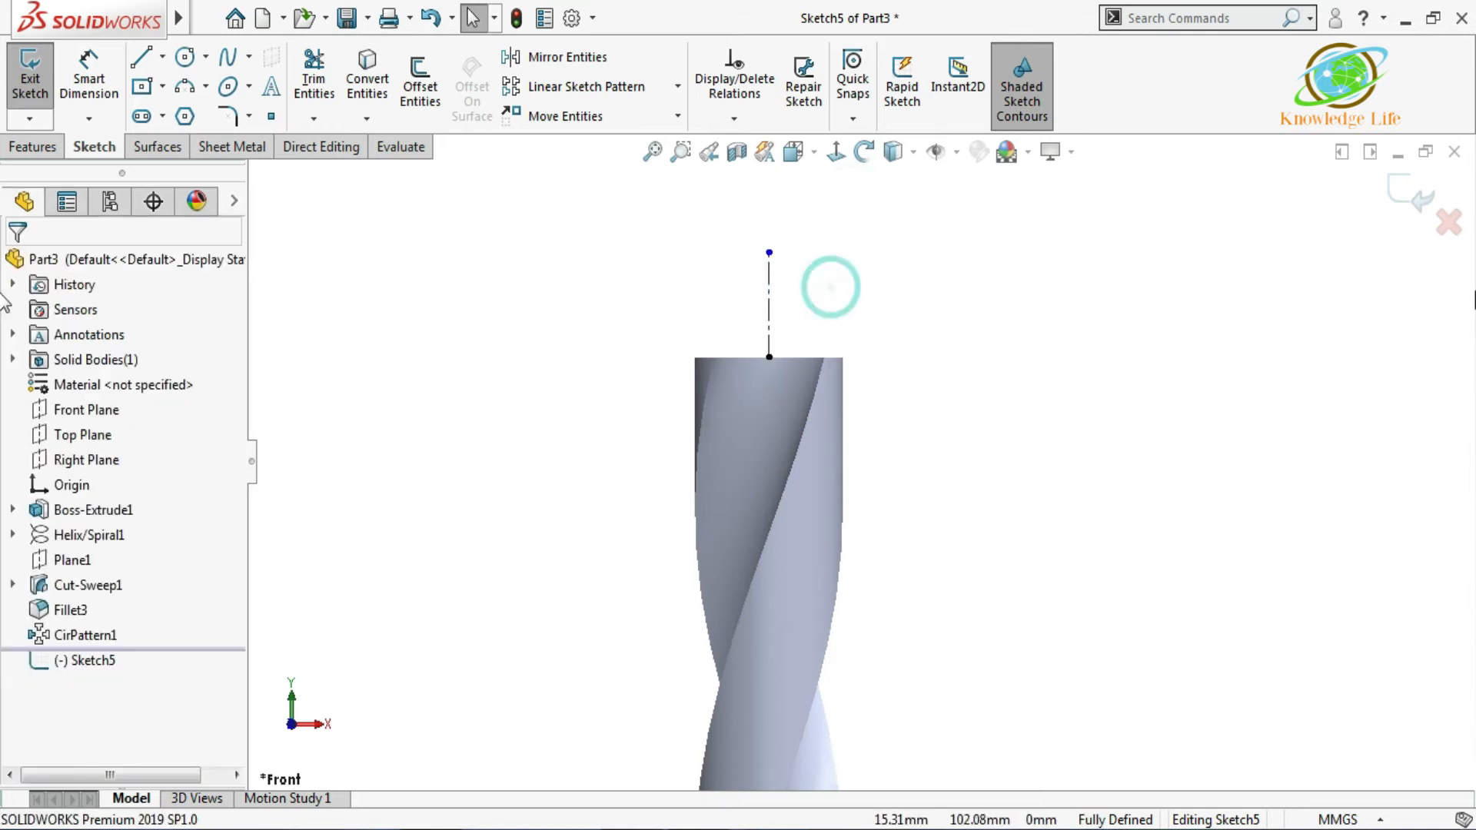
- Draw a closed four-line profile at the fluted end, with a slanted line about 4.7 mm long from the end's centre to the rod's outer edge
{"action": "scroll", "coordinate": [749, 360], "scroll_direction": "down", "scroll_amount": 4}
{"action": "left_click", "coordinate": [141, 56]}
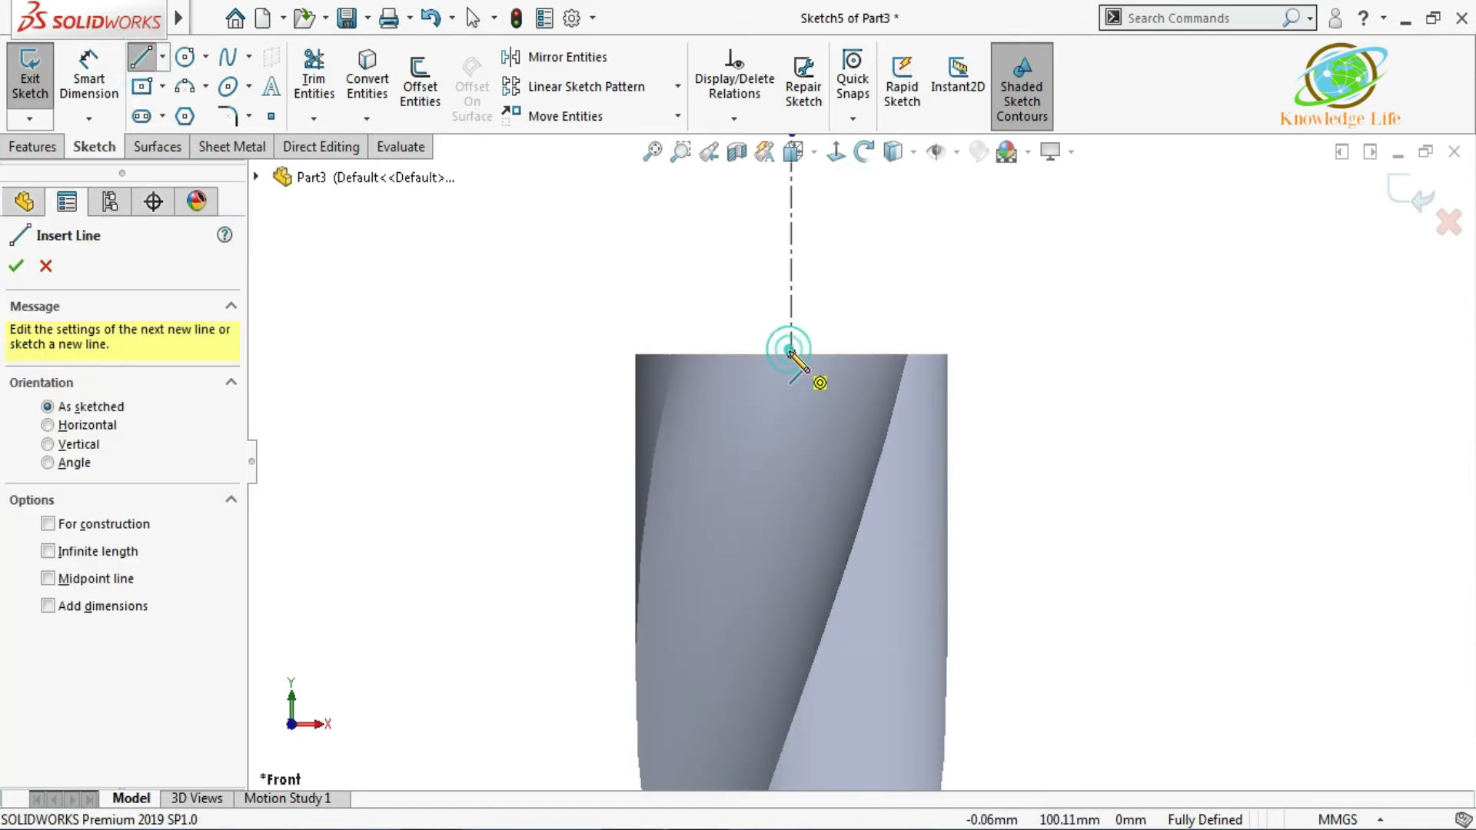
{"action": "left_click", "coordinate": [791, 354]}
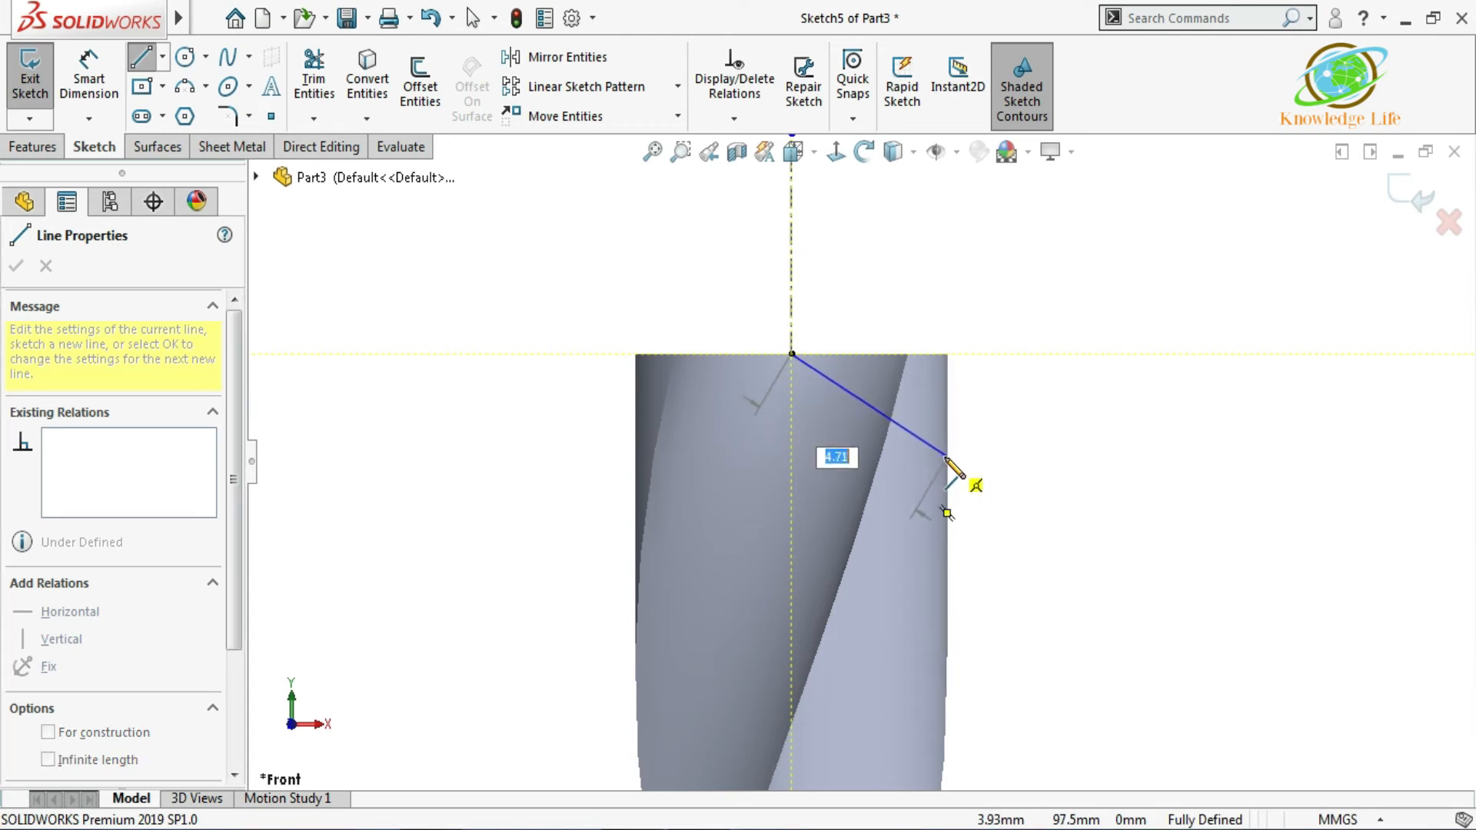
{"action": "left_click", "coordinate": [947, 457]}
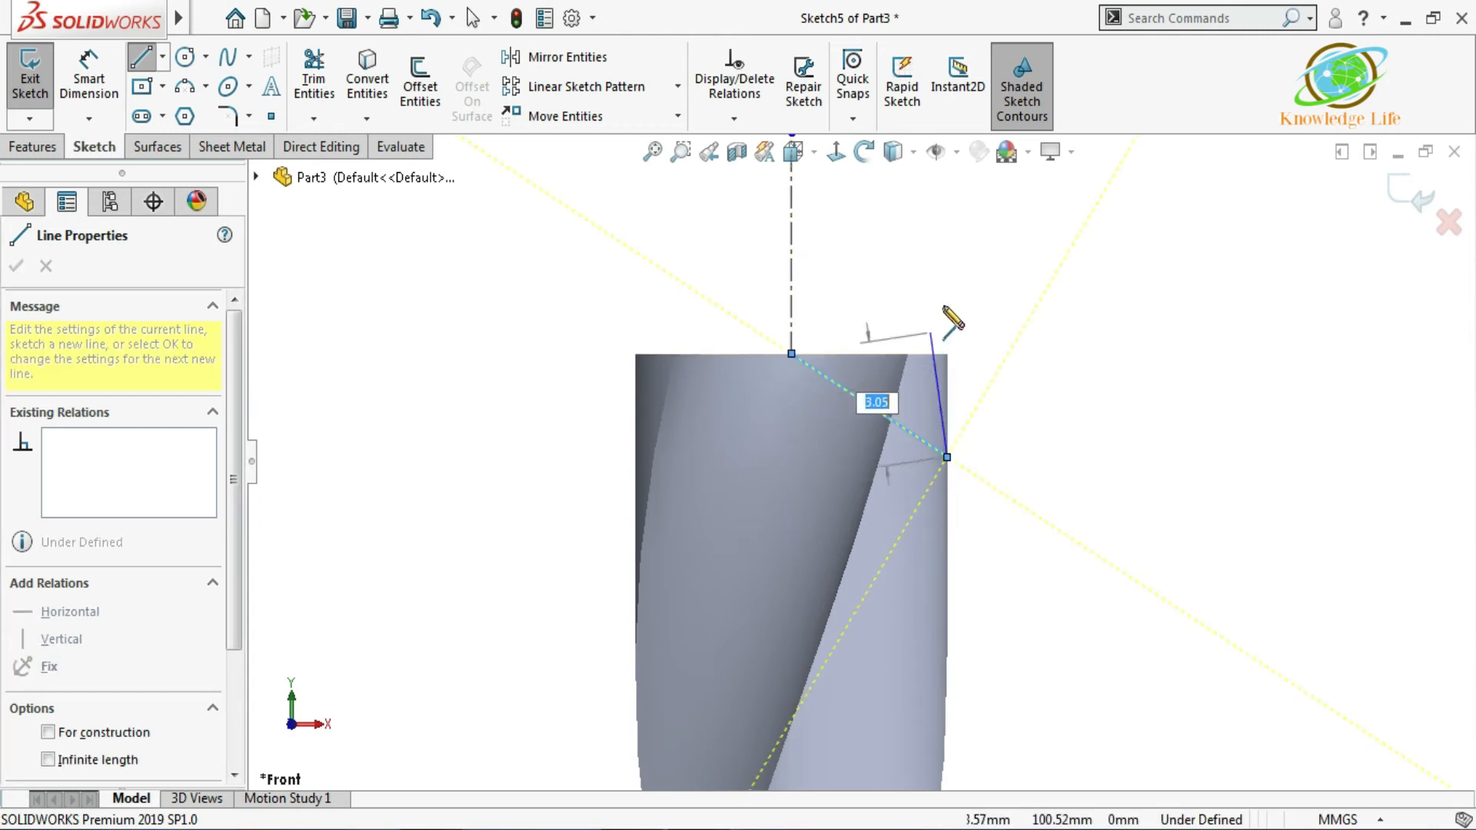
{"action": "left_click", "coordinate": [947, 263]}
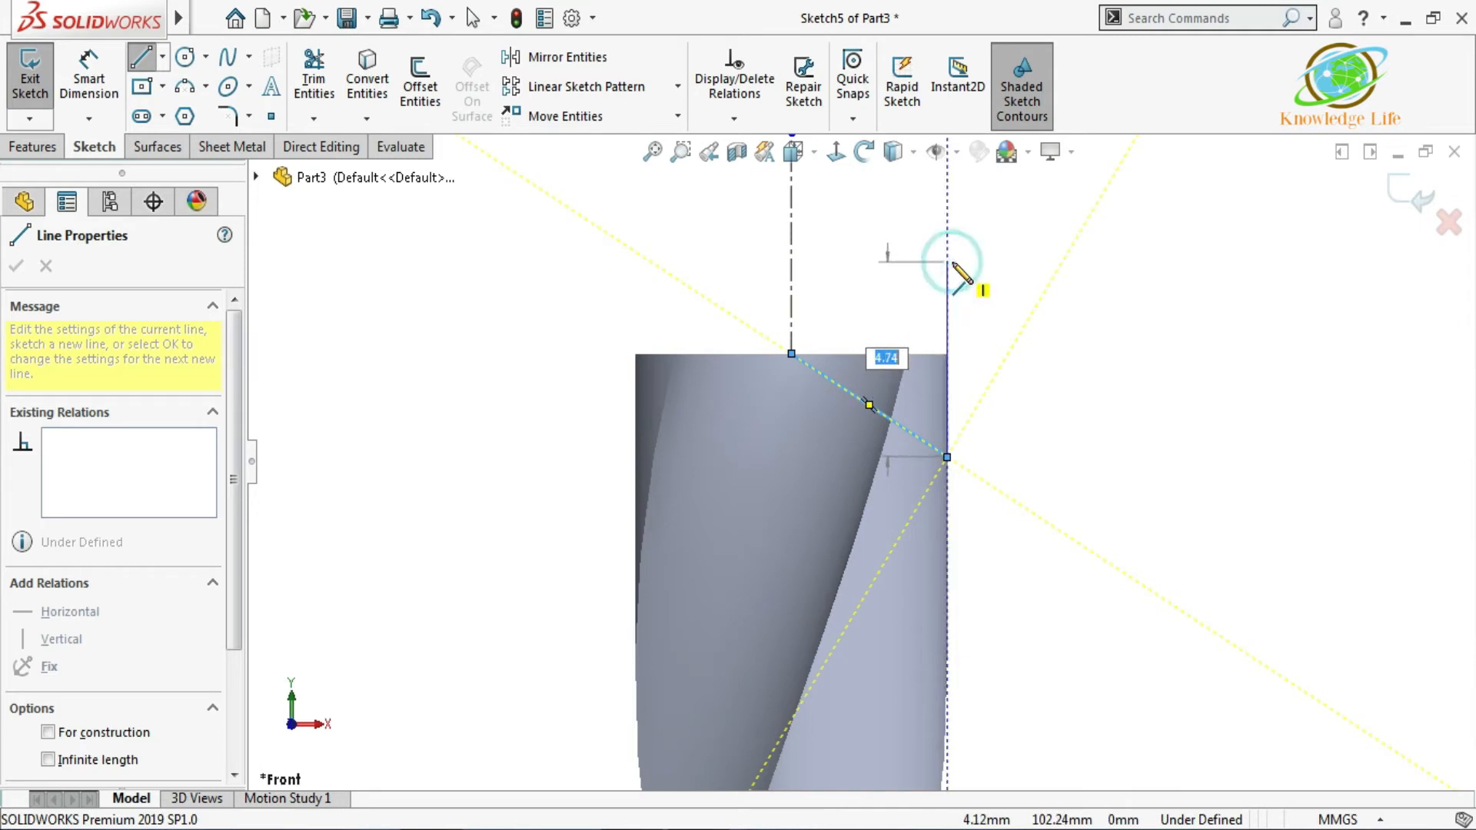
{"action": "left_click", "coordinate": [793, 263]}
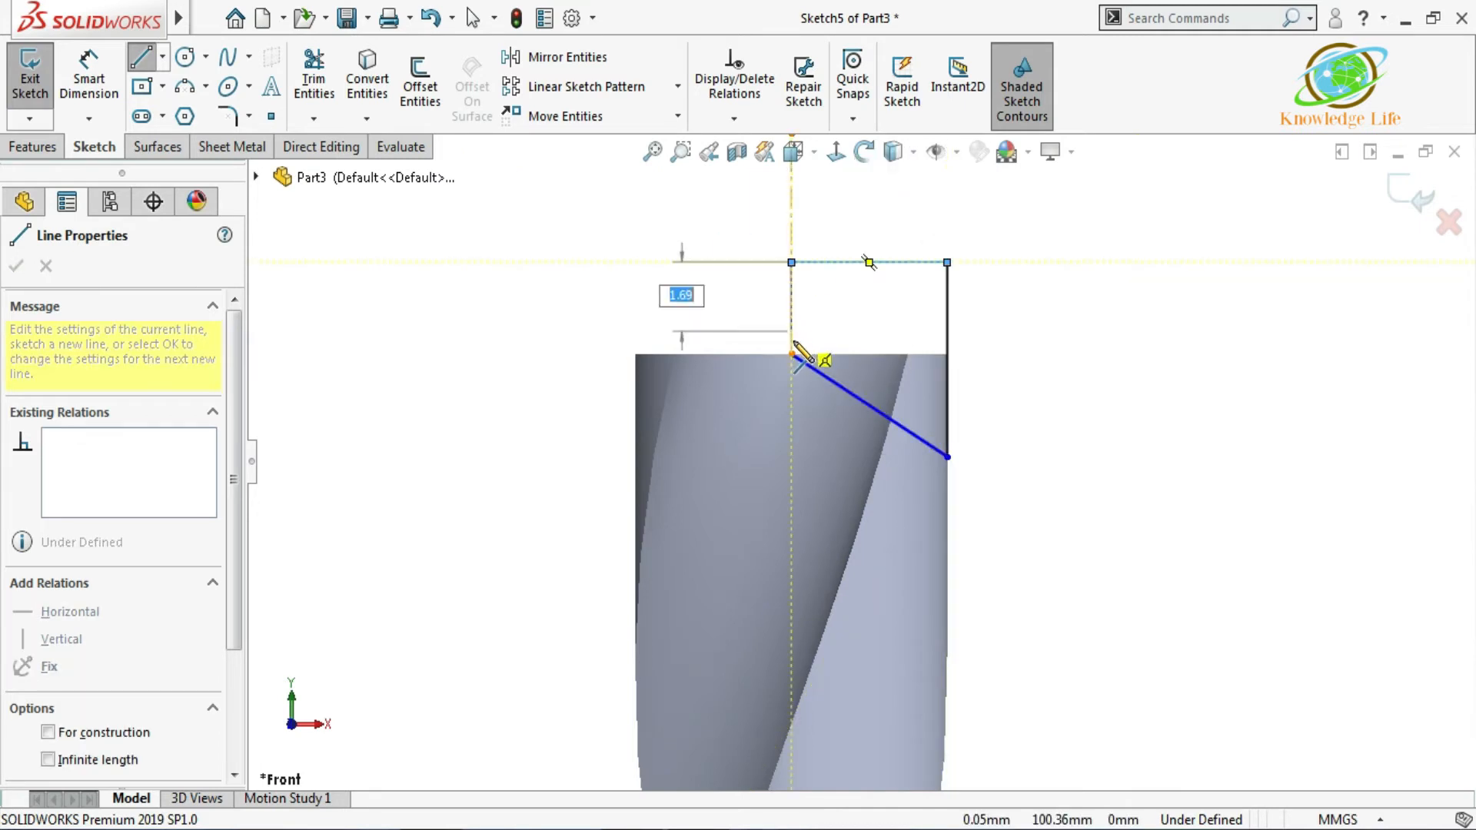
{"action": "left_click", "coordinate": [792, 355]}
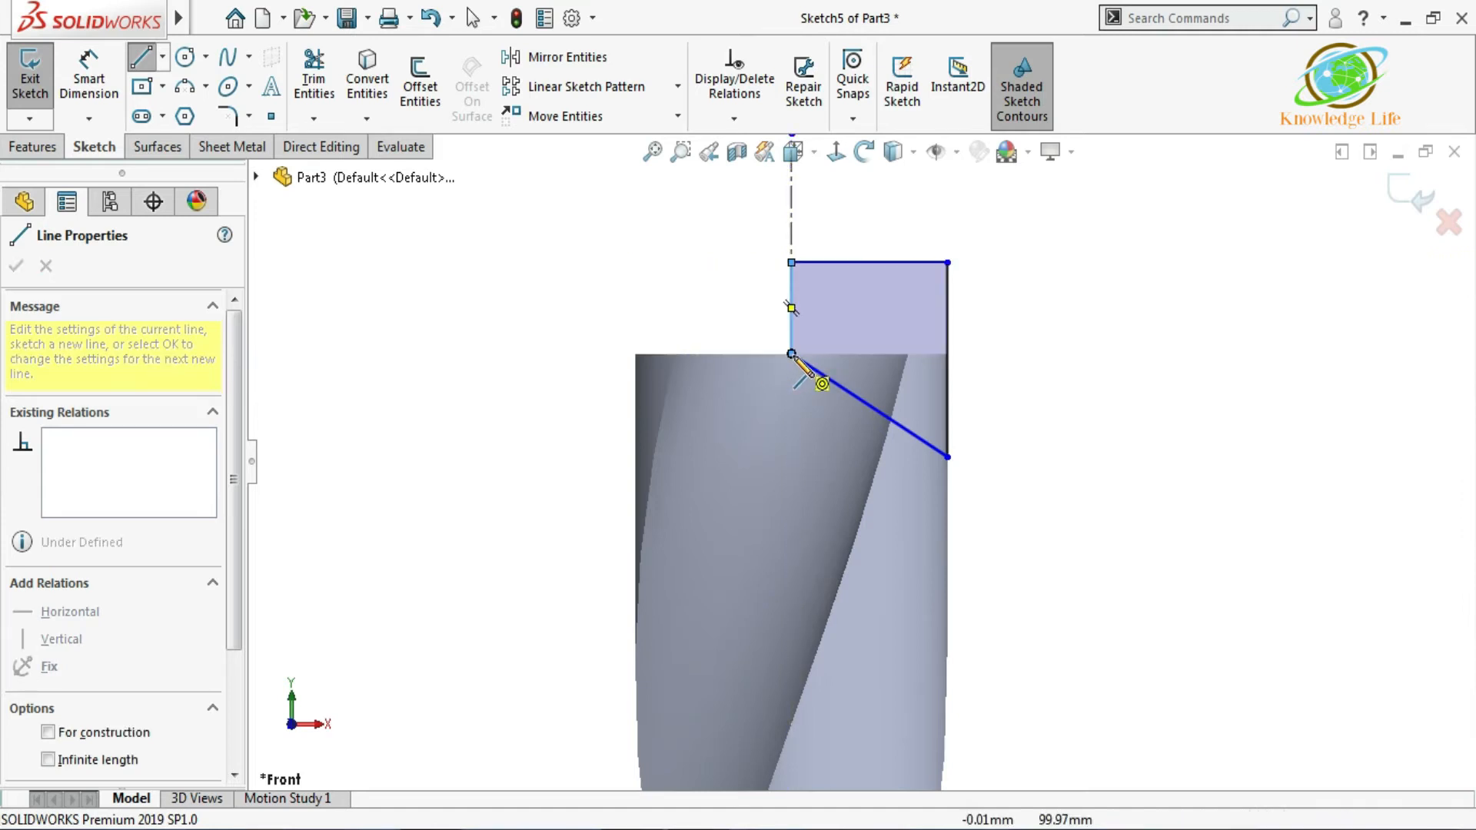
- Dimension the angle between the profile's short vertical line on the axis and the slanted line as 59°
{"action": "key", "text": "Escape"}
{"action": "key", "text": "Escape"}
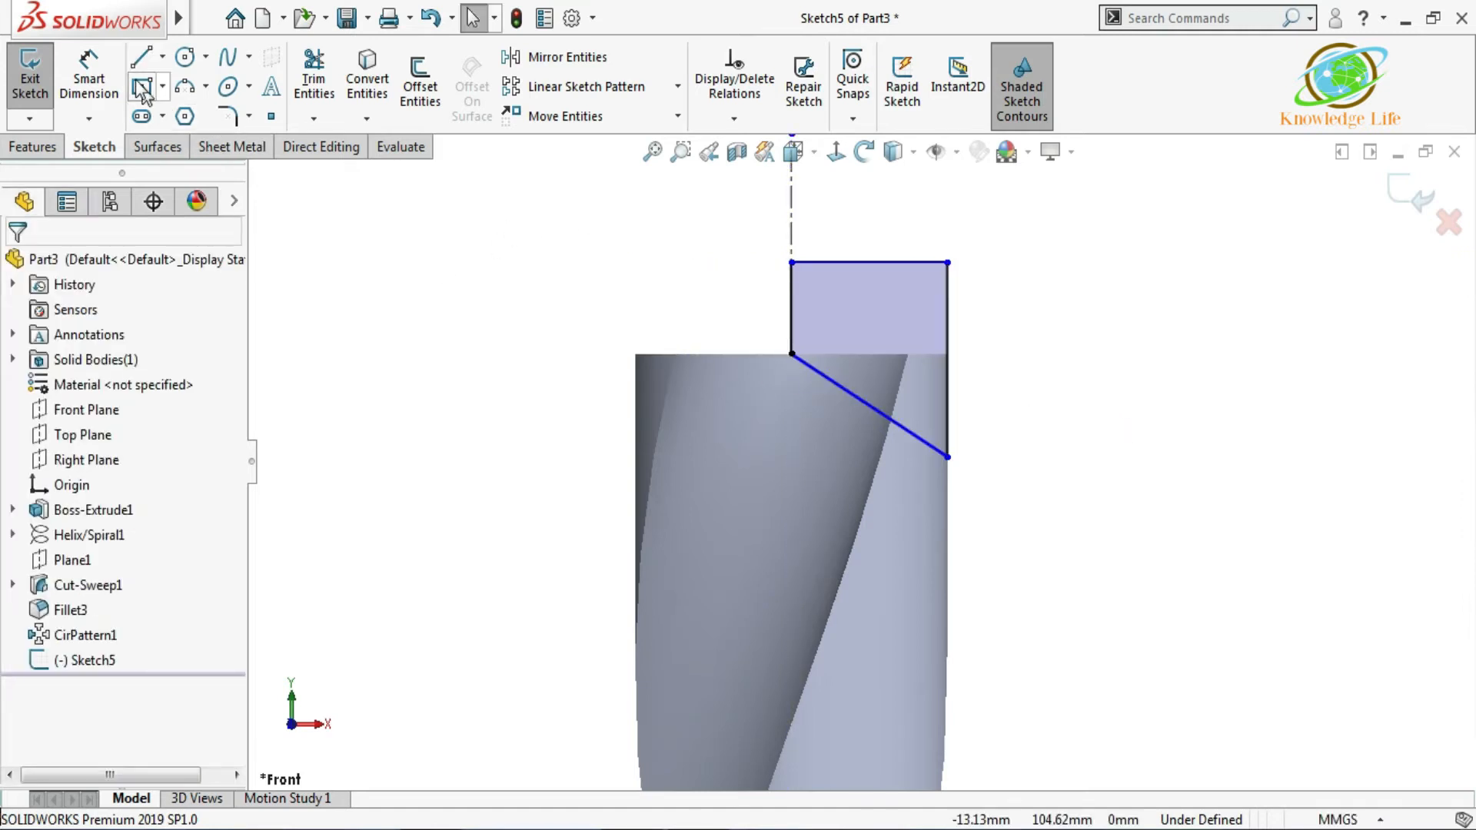
{"action": "left_click", "coordinate": [791, 308]}
{"action": "left_click", "coordinate": [825, 377]}
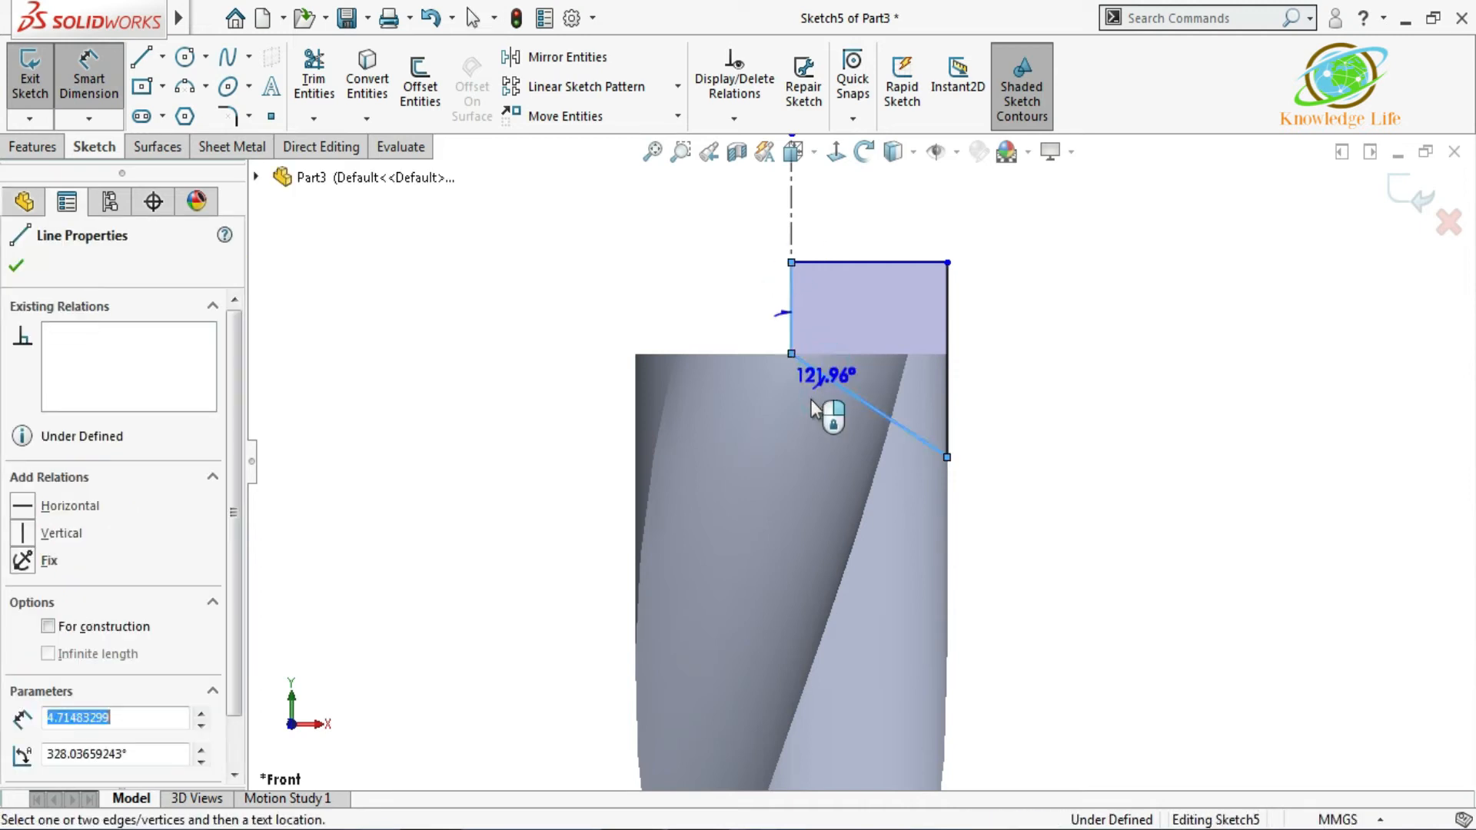
{"action": "left_click", "coordinate": [804, 422]}
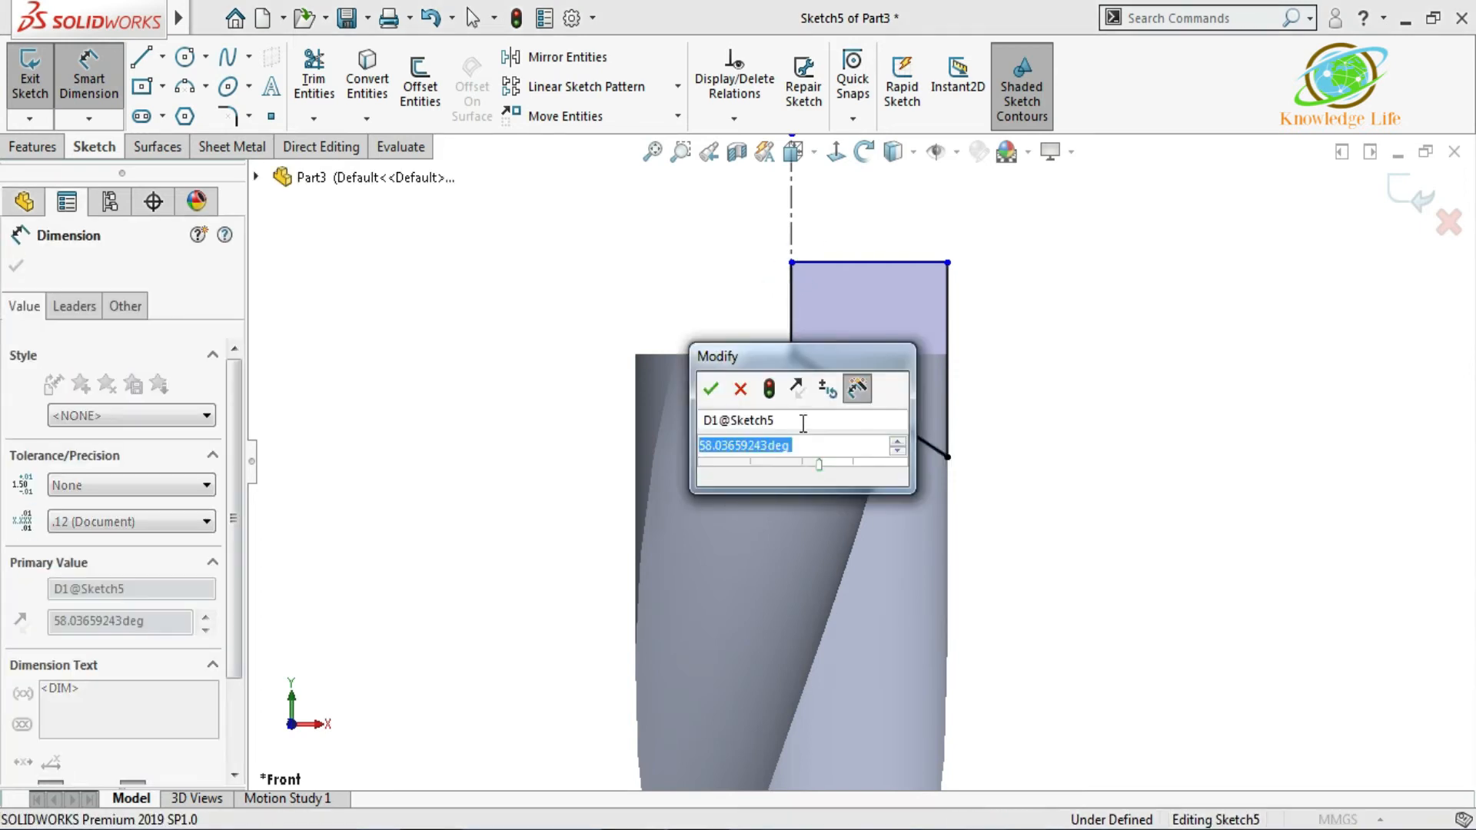
{"action": "type", "text": "59"}
{"action": "key", "text": "Return"}
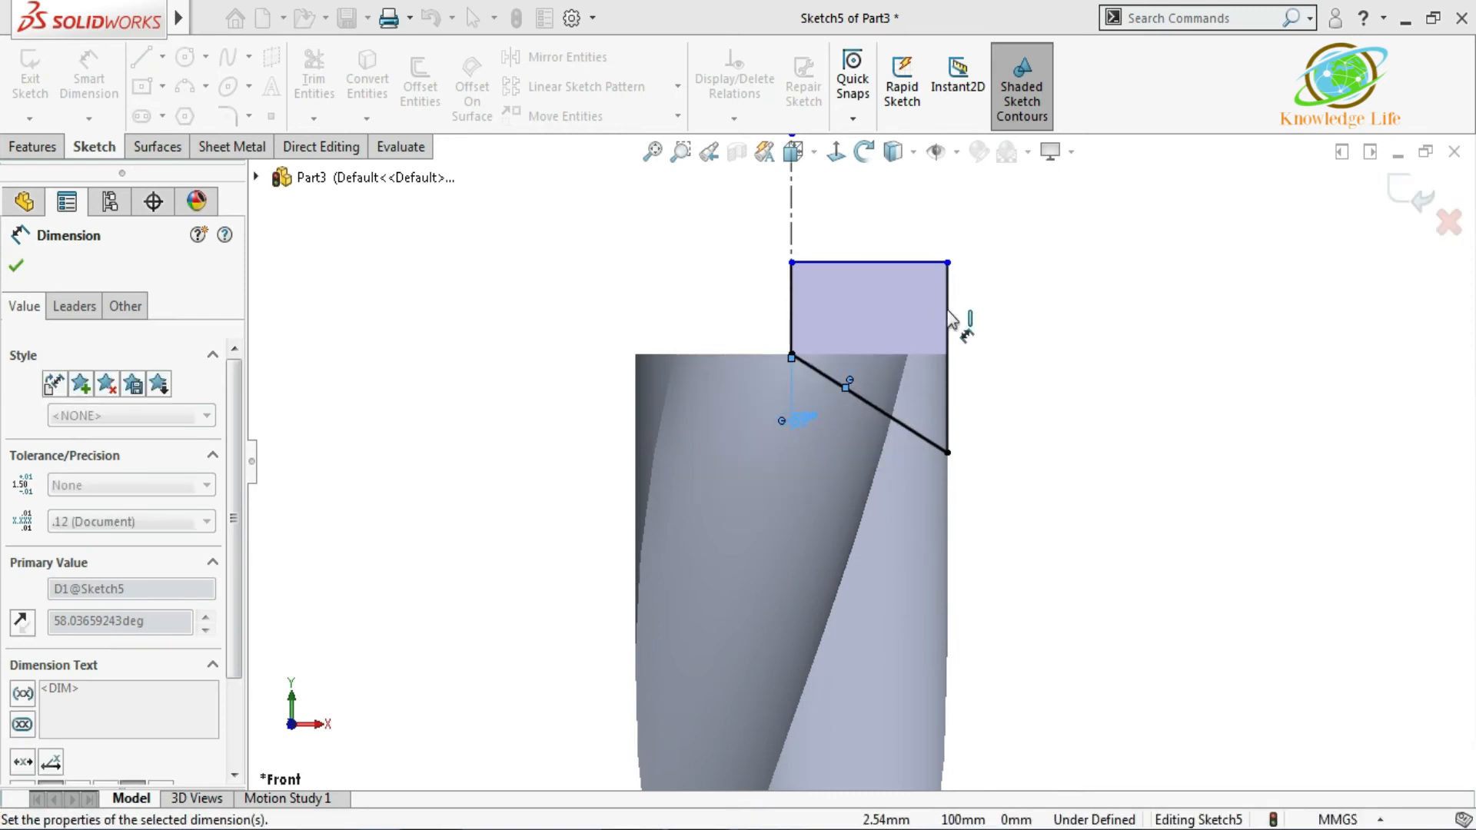
- Dimension the height of the profile's outer vertical side, between its two endpoints, as 3 mm
{"action": "left_click", "coordinate": [948, 454]}
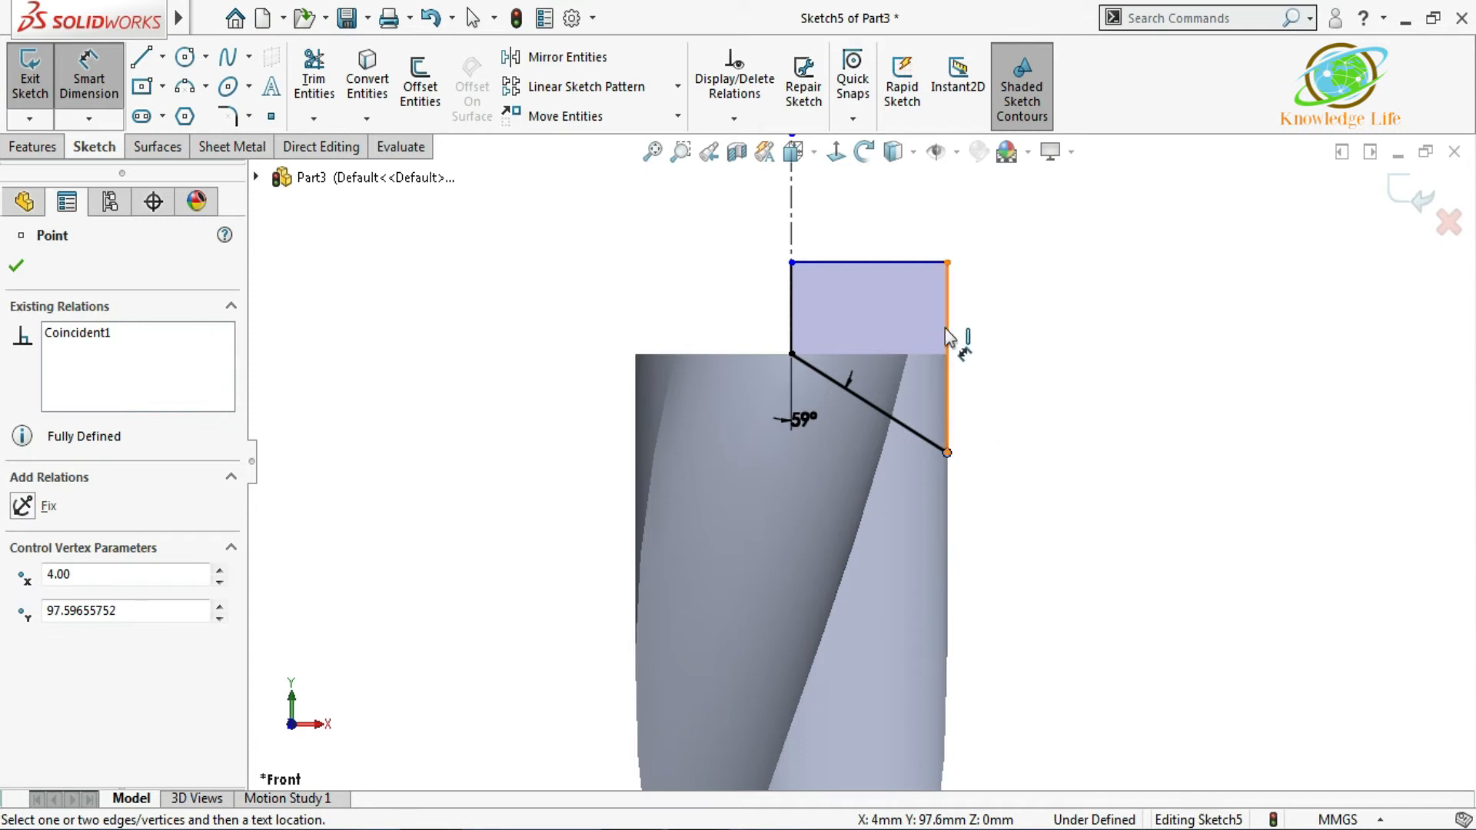
{"action": "left_click", "coordinate": [947, 262]}
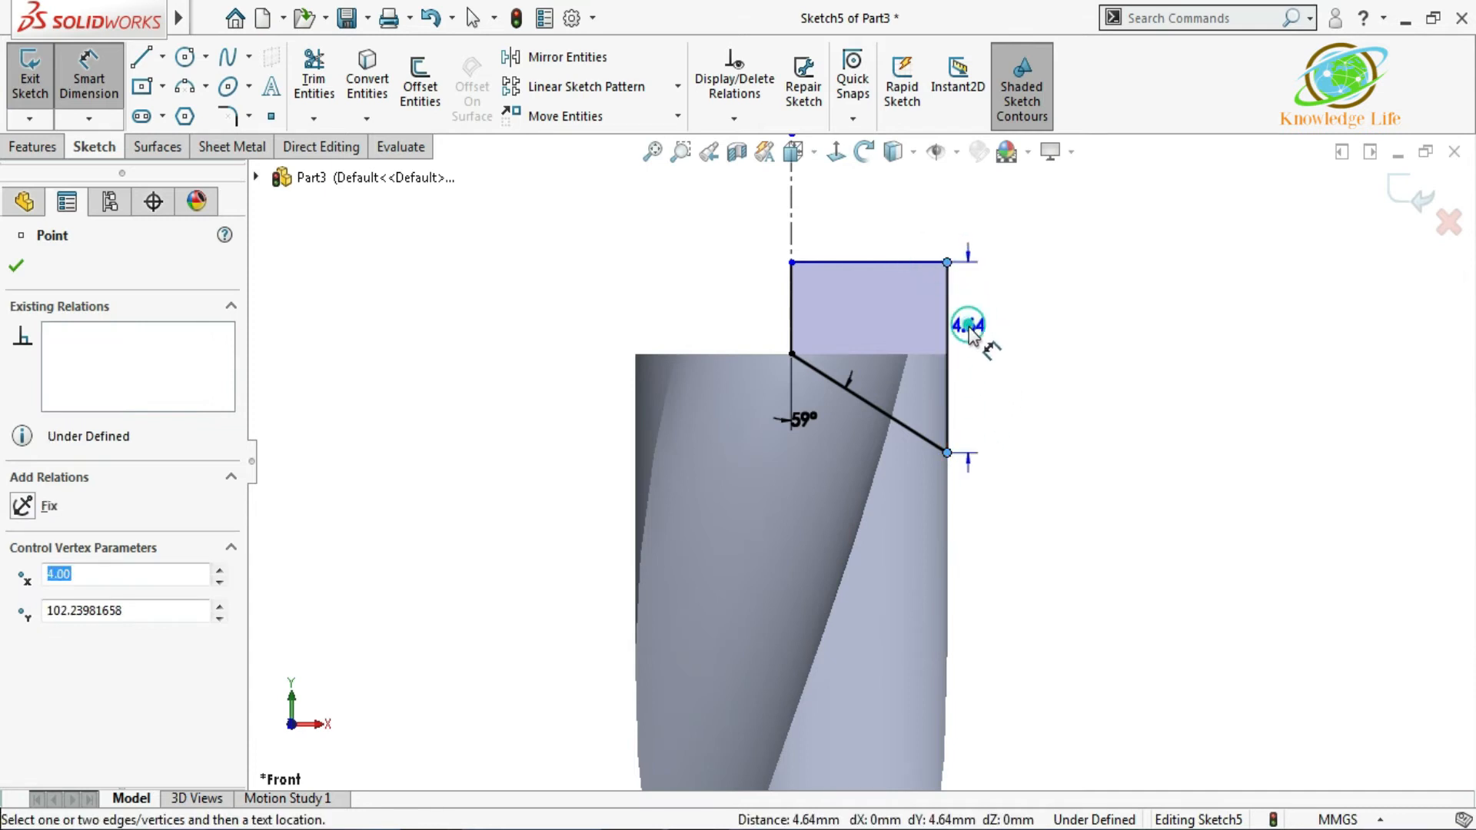
{"action": "left_click", "coordinate": [972, 354]}
{"action": "type", "text": "3"}
{"action": "key", "text": "Return"}
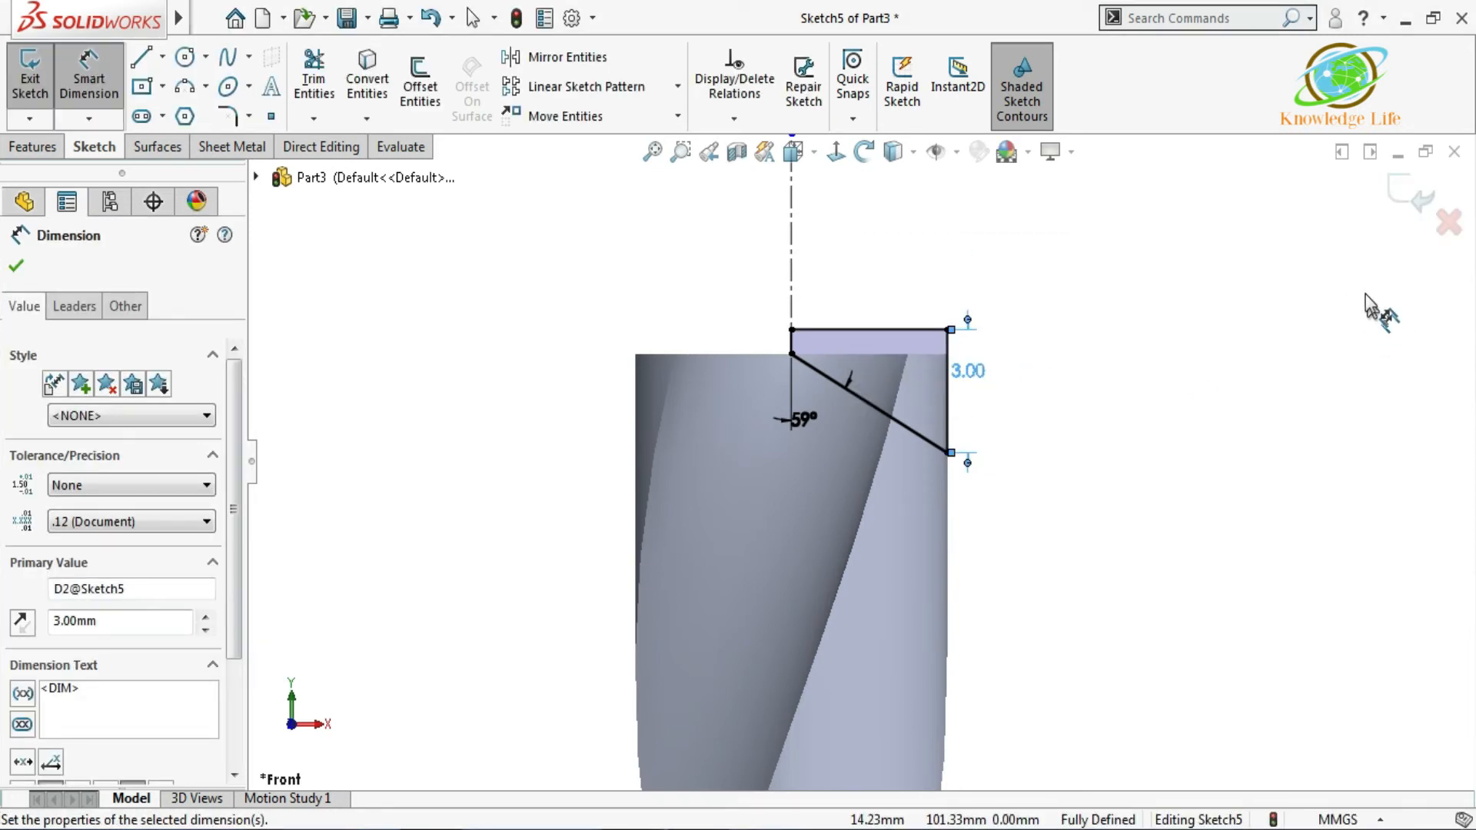
- Close the tip sketch and cut-revolve the profile 360° about the centerline to form the conical tip
{"action": "left_click", "coordinate": [1404, 187]}
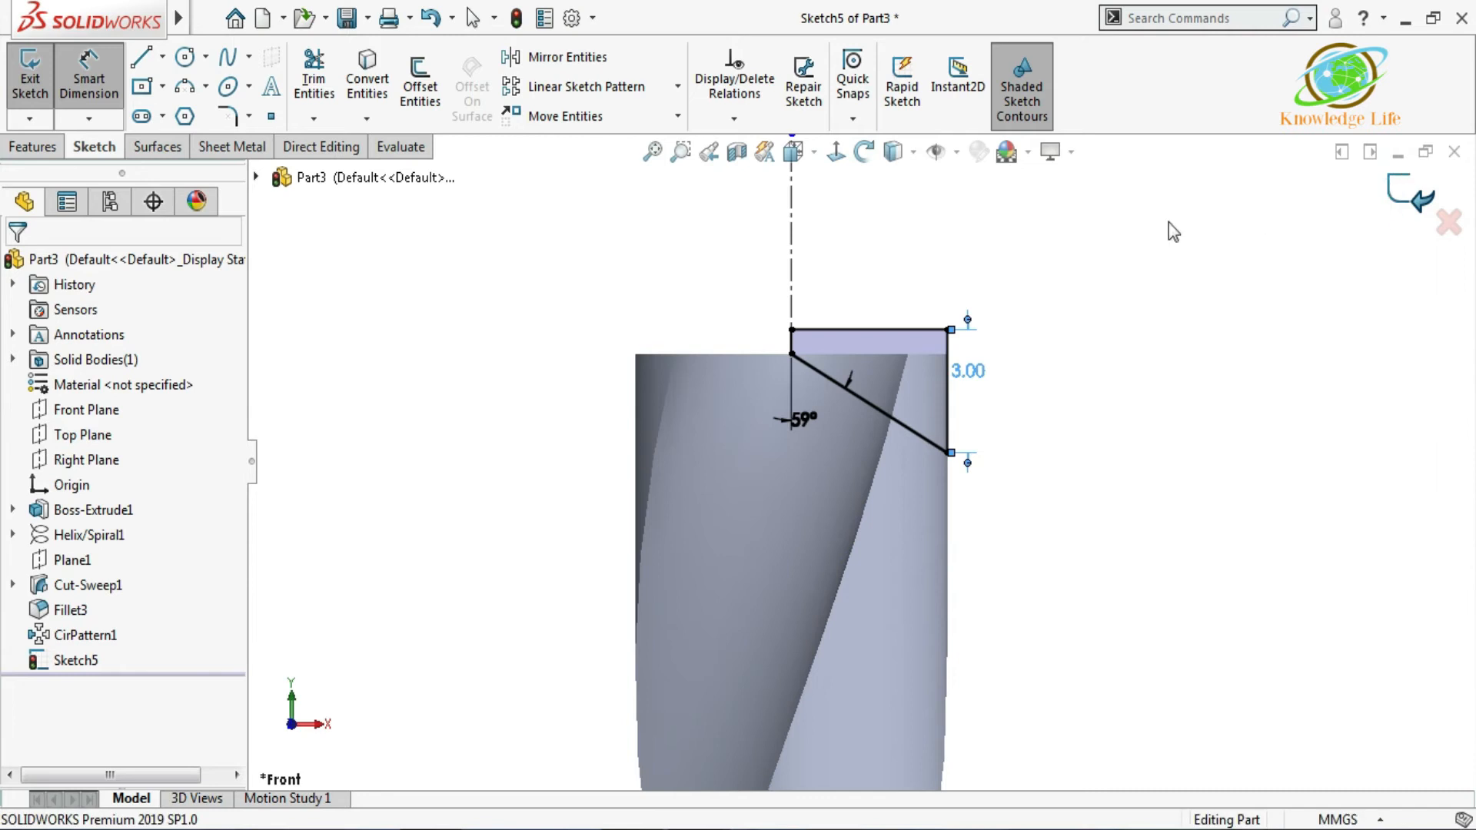
{"action": "left_click", "coordinate": [49, 147]}
{"action": "left_click", "coordinate": [433, 104]}
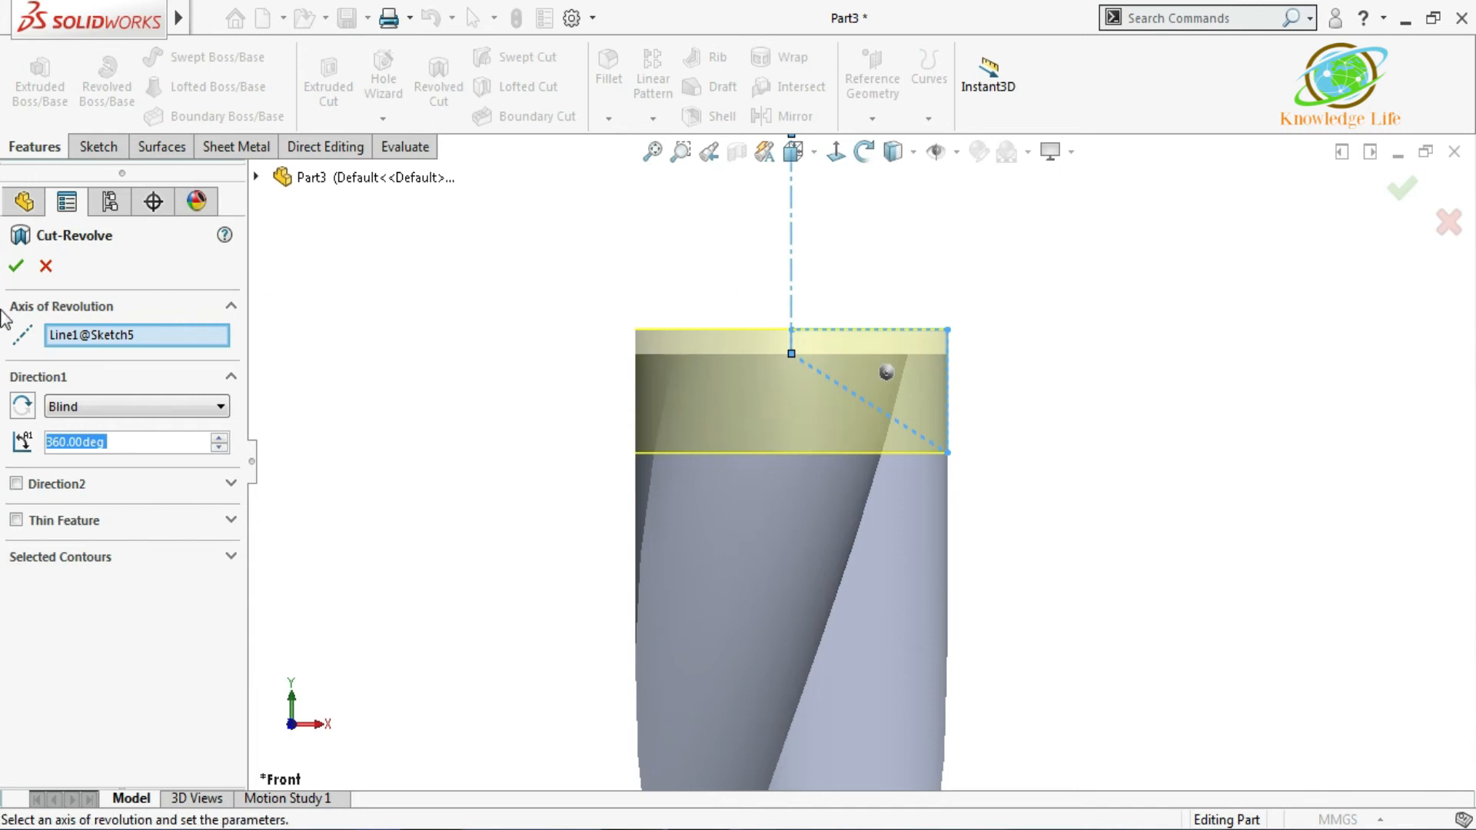
{"action": "left_click", "coordinate": [17, 264]}
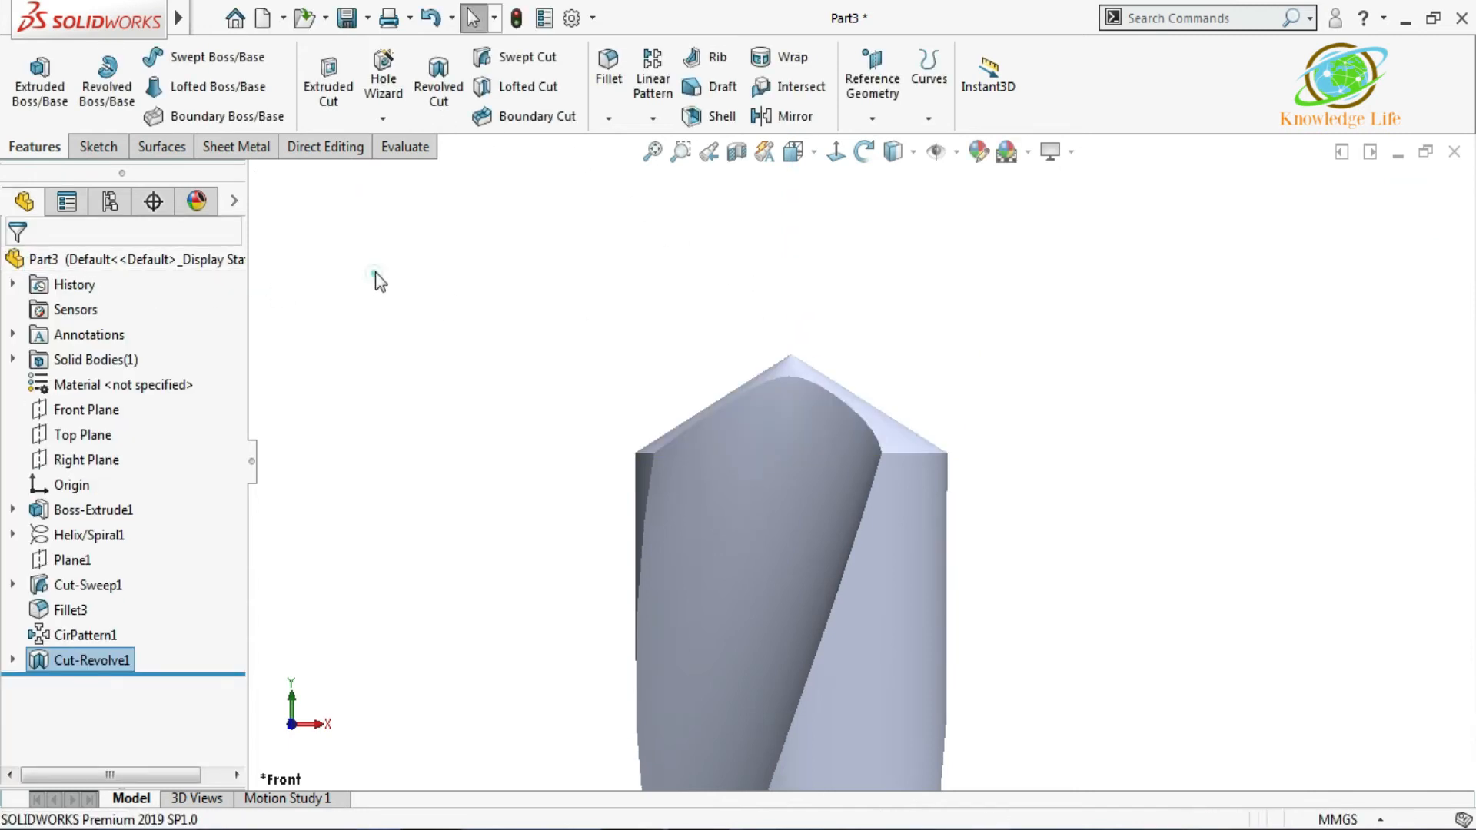
- Start a new sketch on the Front Plane and orient the view normal to it
{"action": "middle_click_drag", "start_coordinate": [669, 385], "coordinate": [814, 419]}
{"action": "scroll", "coordinate": [1057, 448], "scroll_direction": "up", "scroll_amount": 7}
{"action": "scroll", "coordinate": [791, 513], "scroll_direction": "down", "scroll_amount": 3}
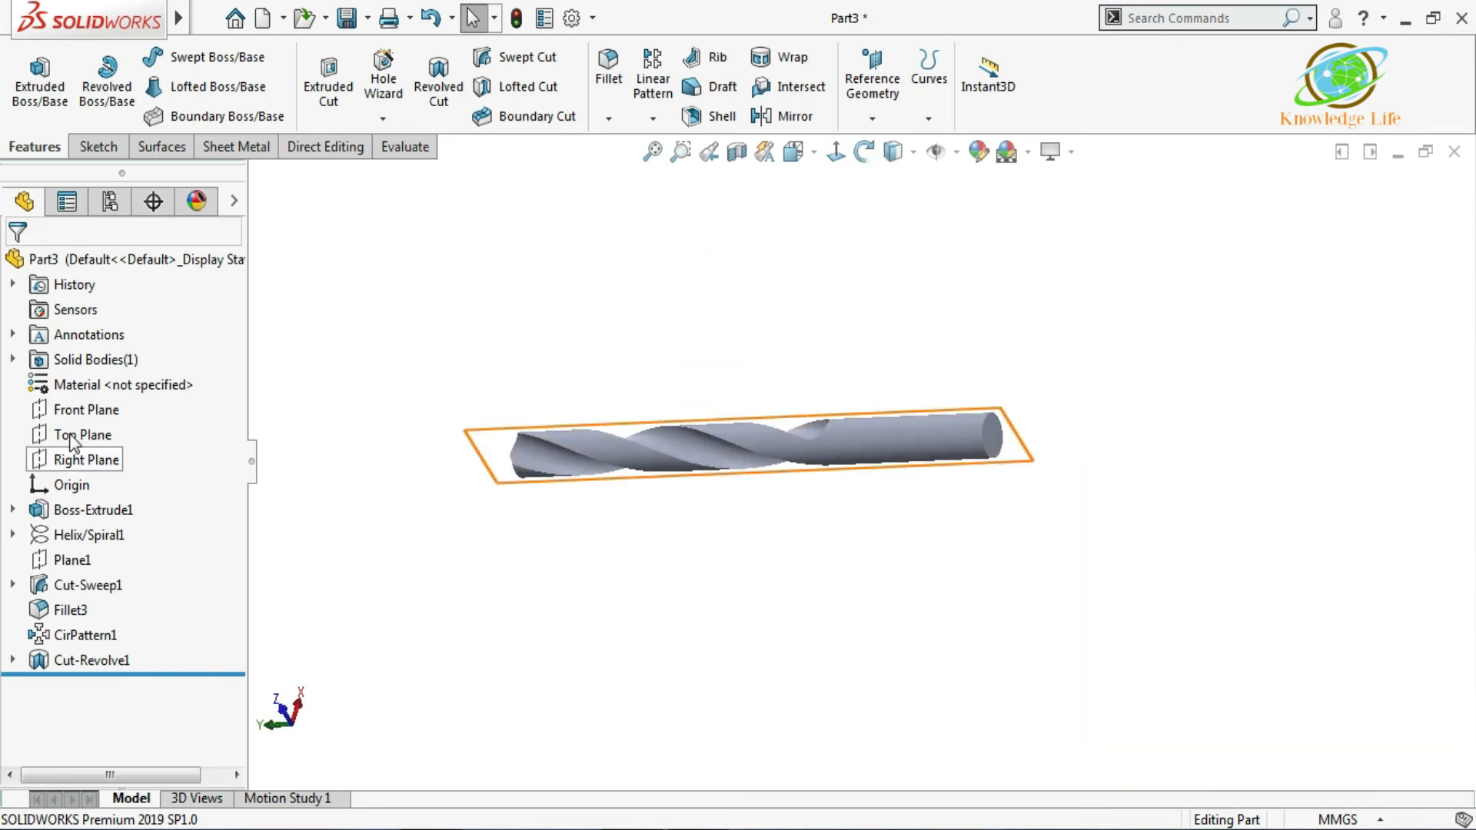
{"action": "left_click", "coordinate": [74, 408]}
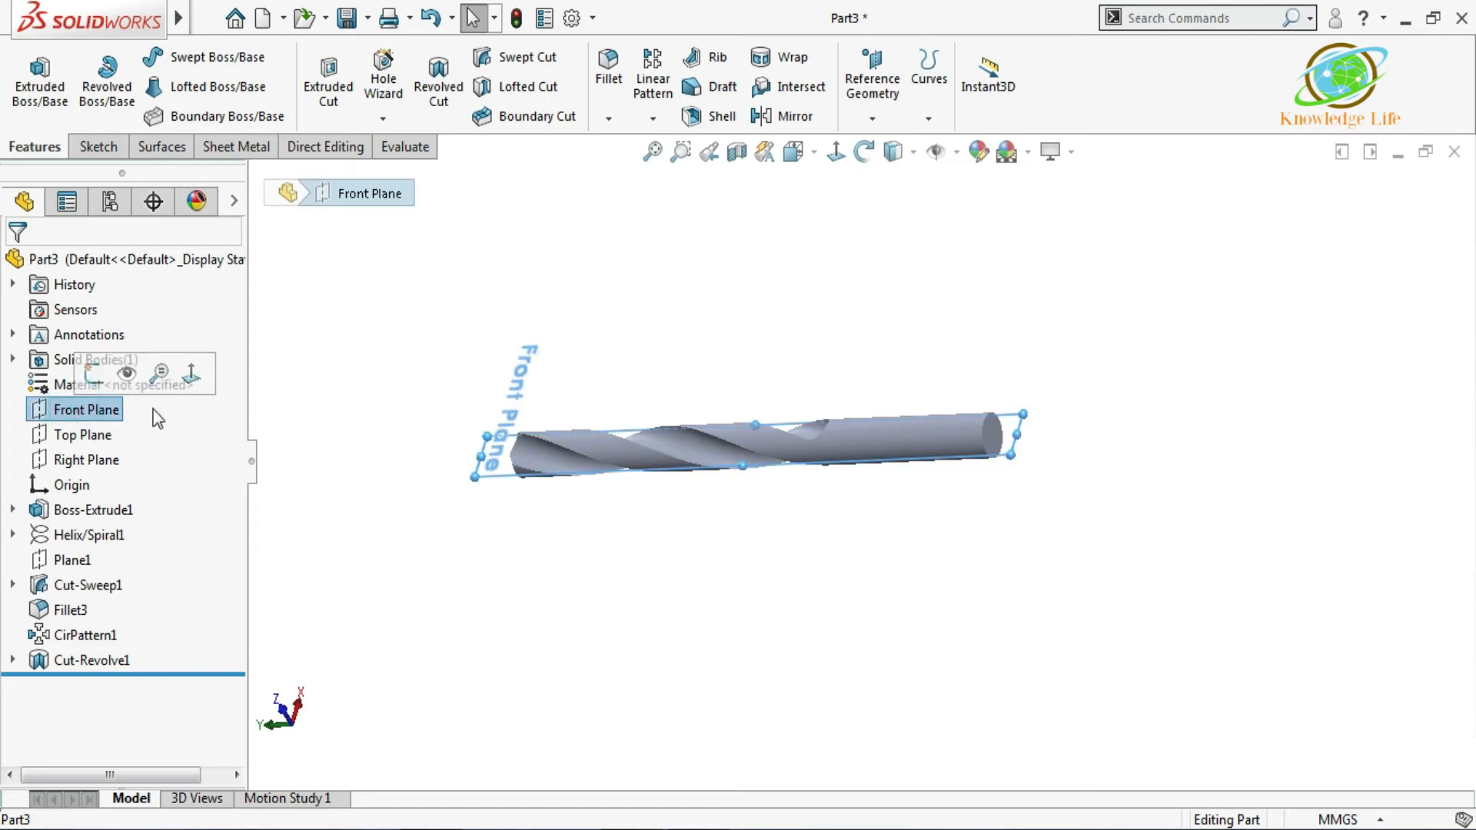
{"action": "left_click", "coordinate": [91, 374]}
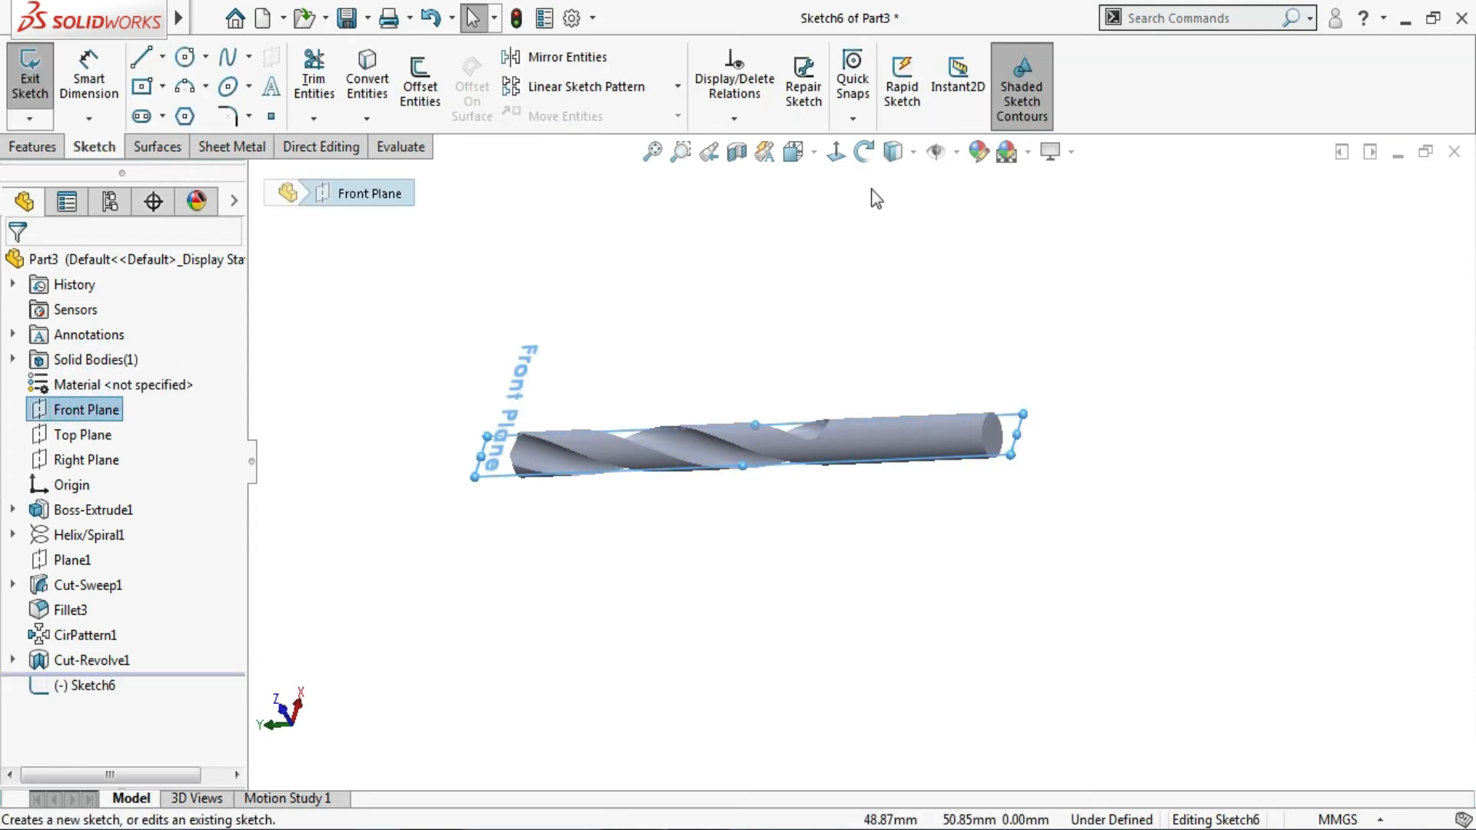
{"action": "left_click", "coordinate": [836, 152]}
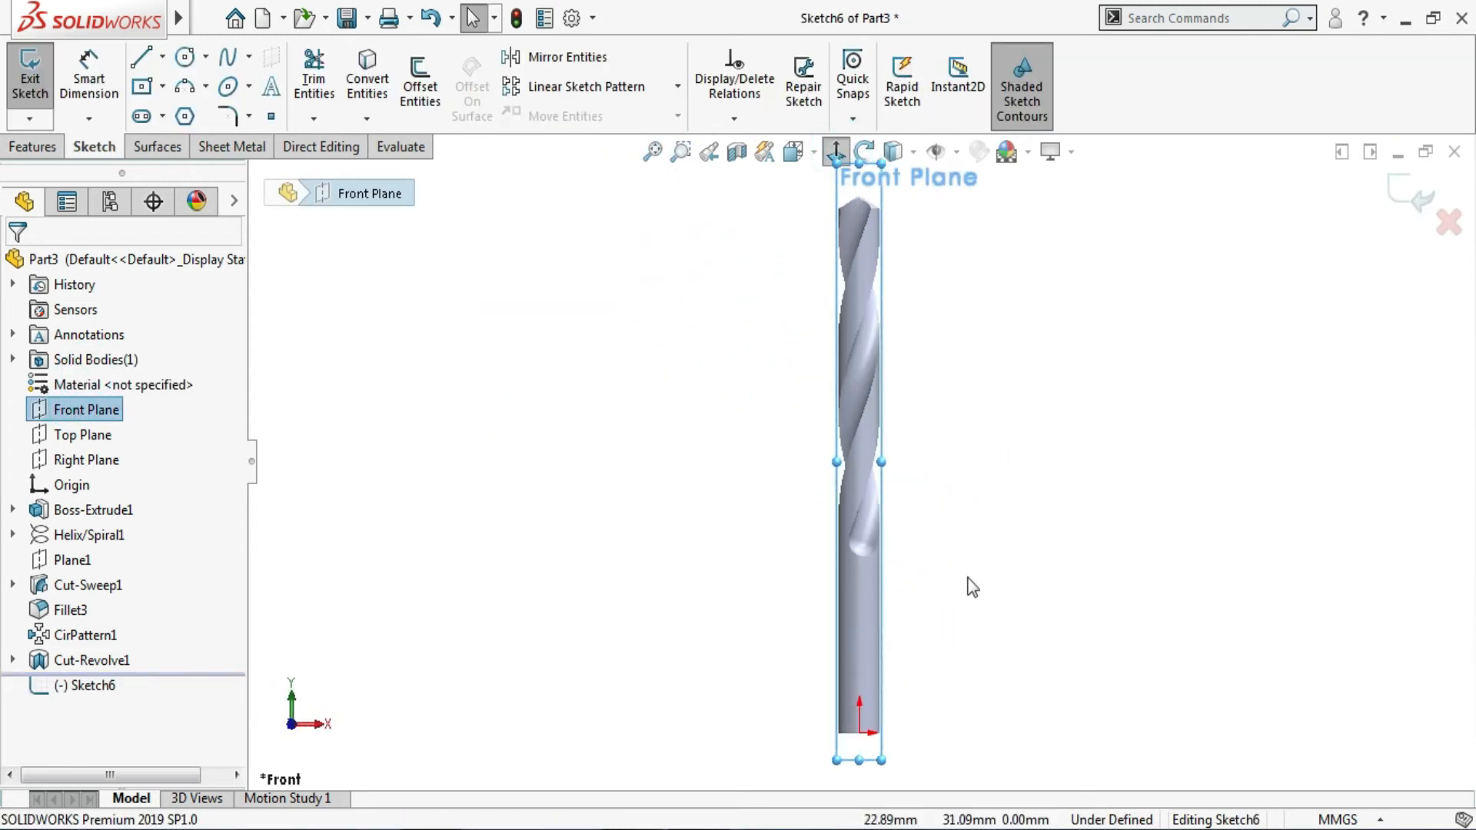
{"action": "left_click", "coordinate": [968, 578]}
- Draw a vertical line about 3.5 mm long just inside the shank's outer edge, continued by a tangent arc of about 0.8 mm radius ending on that edge
{"action": "scroll", "coordinate": [916, 723], "scroll_direction": "down", "scroll_amount": 6}
{"action": "scroll", "coordinate": [794, 615], "scroll_direction": "down", "scroll_amount": 2}
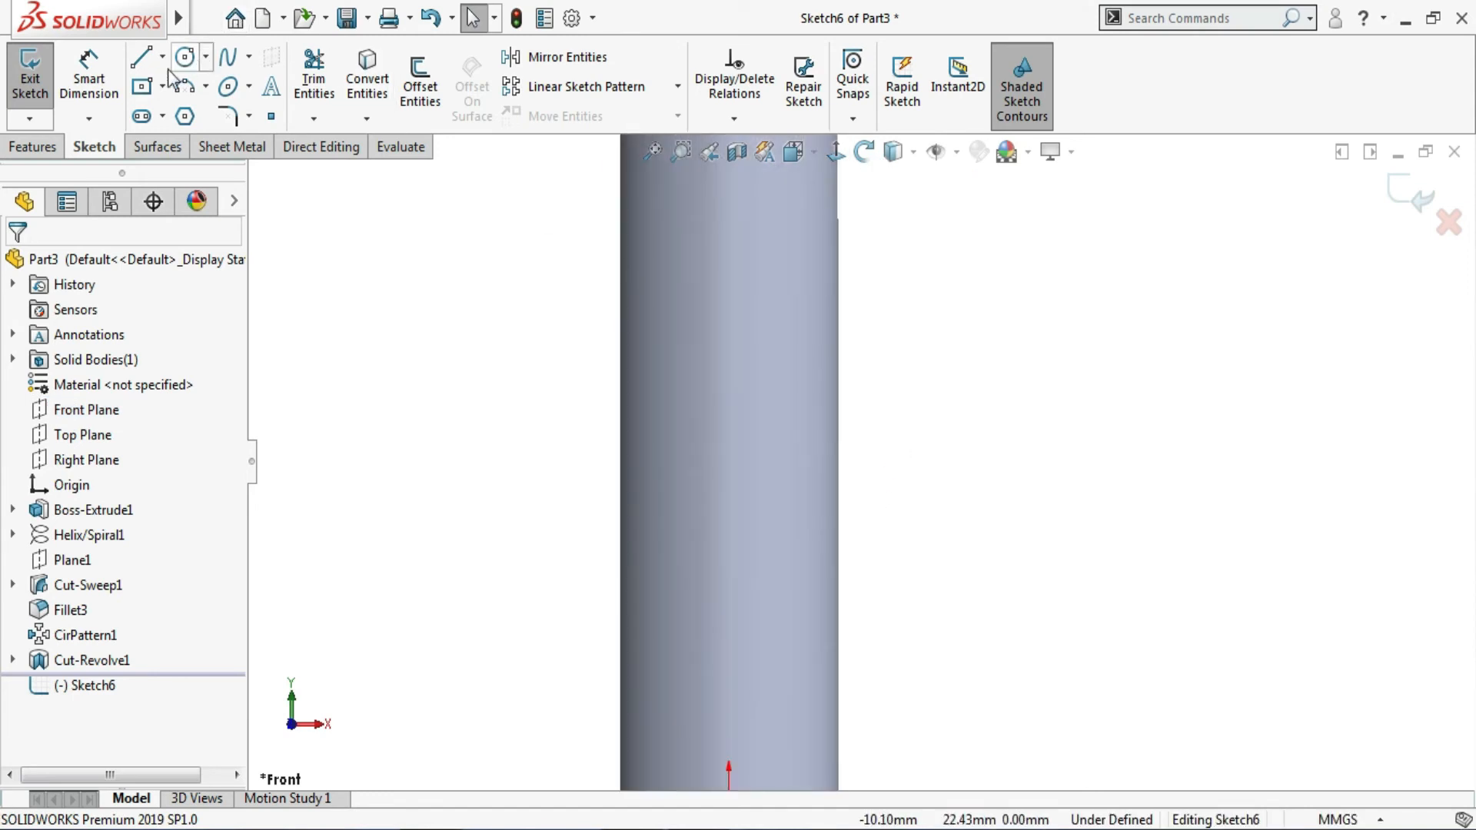
{"action": "scroll", "coordinate": [852, 409], "scroll_direction": "up", "scroll_amount": 1}
{"action": "scroll", "coordinate": [824, 692], "scroll_direction": "down", "scroll_amount": 3}
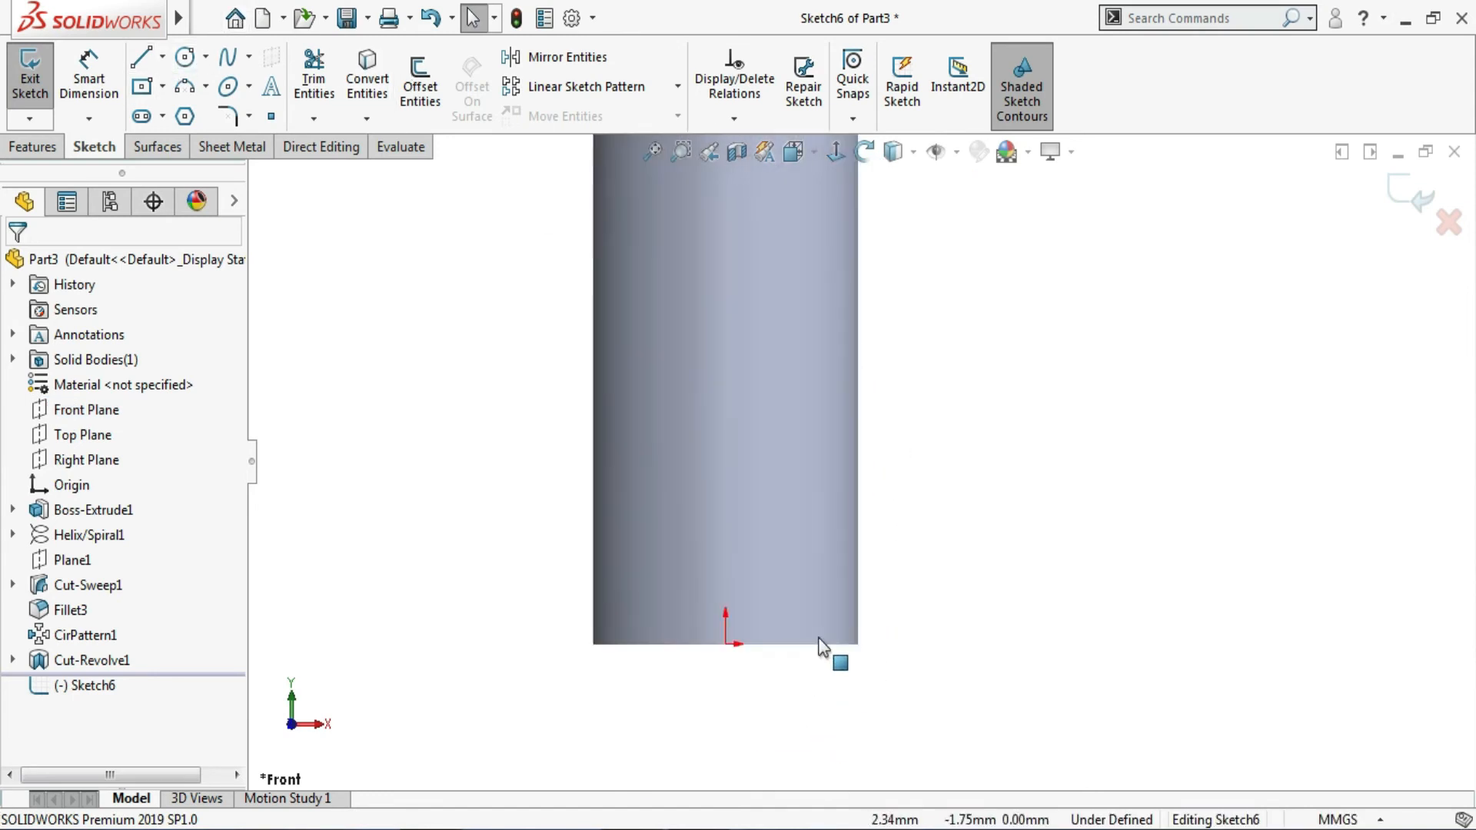
{"action": "left_click", "coordinate": [898, 189]}
{"action": "left_click", "coordinate": [929, 326]}
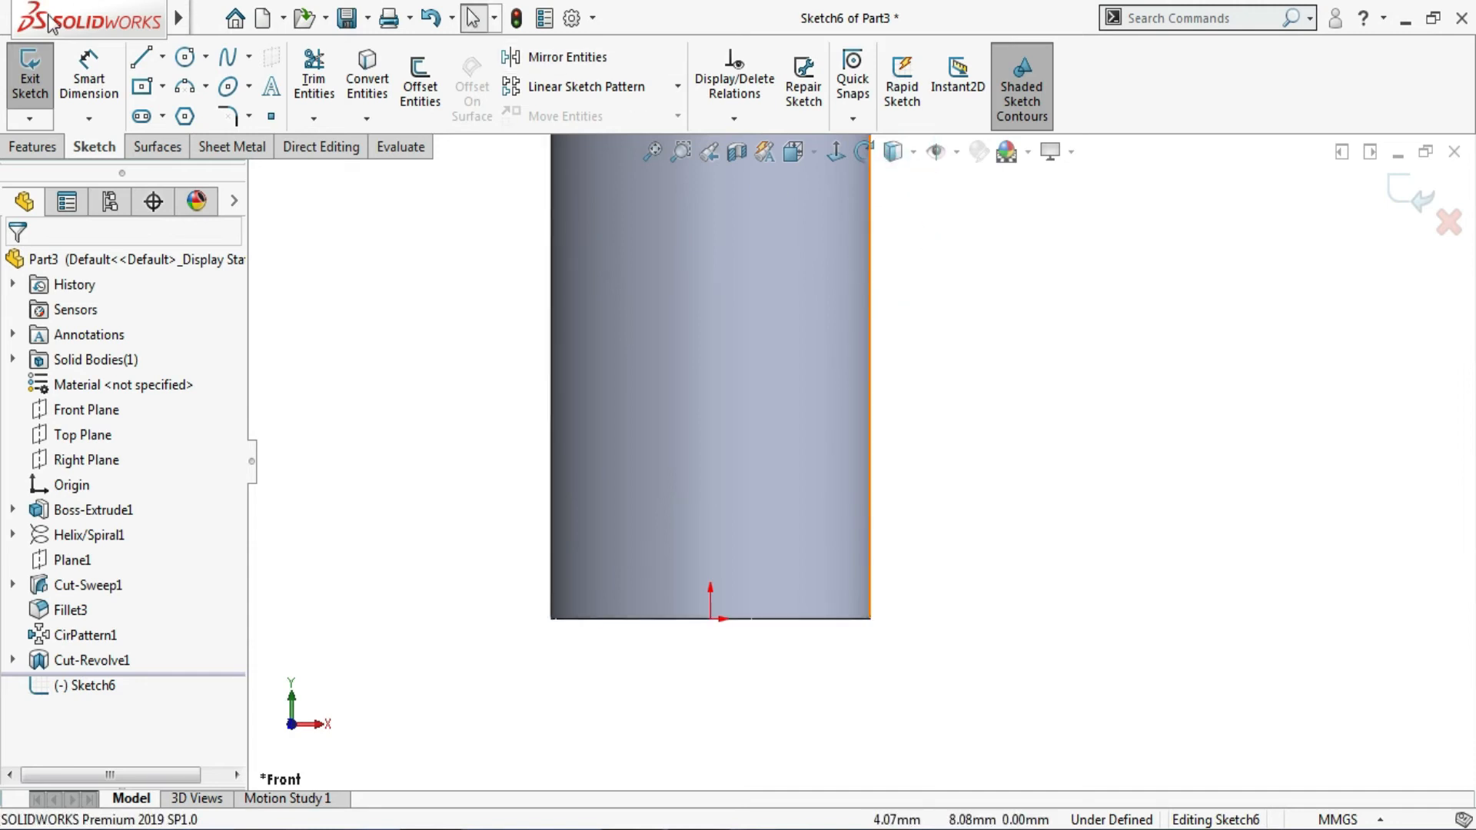
{"action": "left_click", "coordinate": [142, 58]}
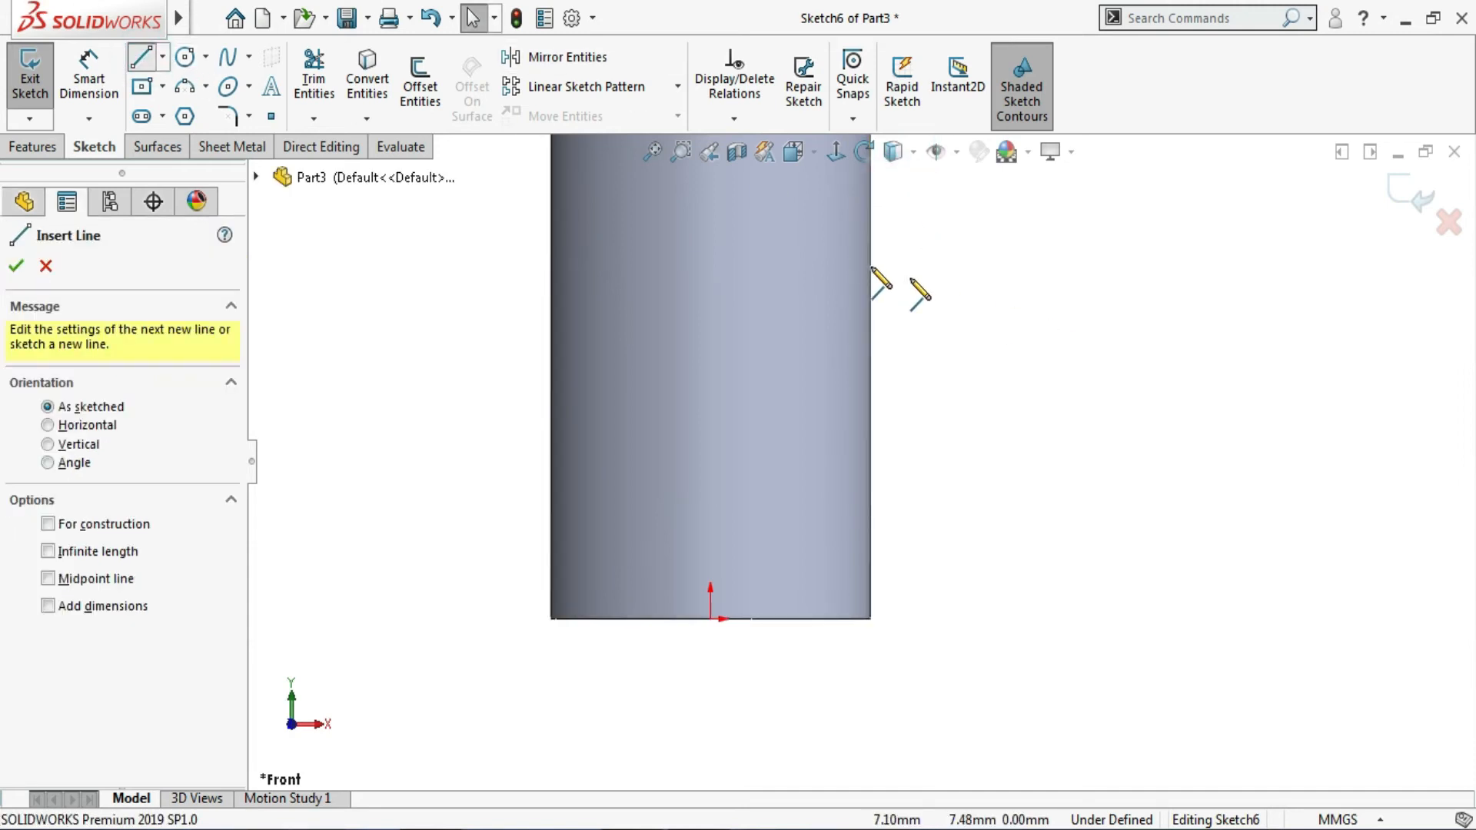
{"action": "left_click", "coordinate": [844, 253]}
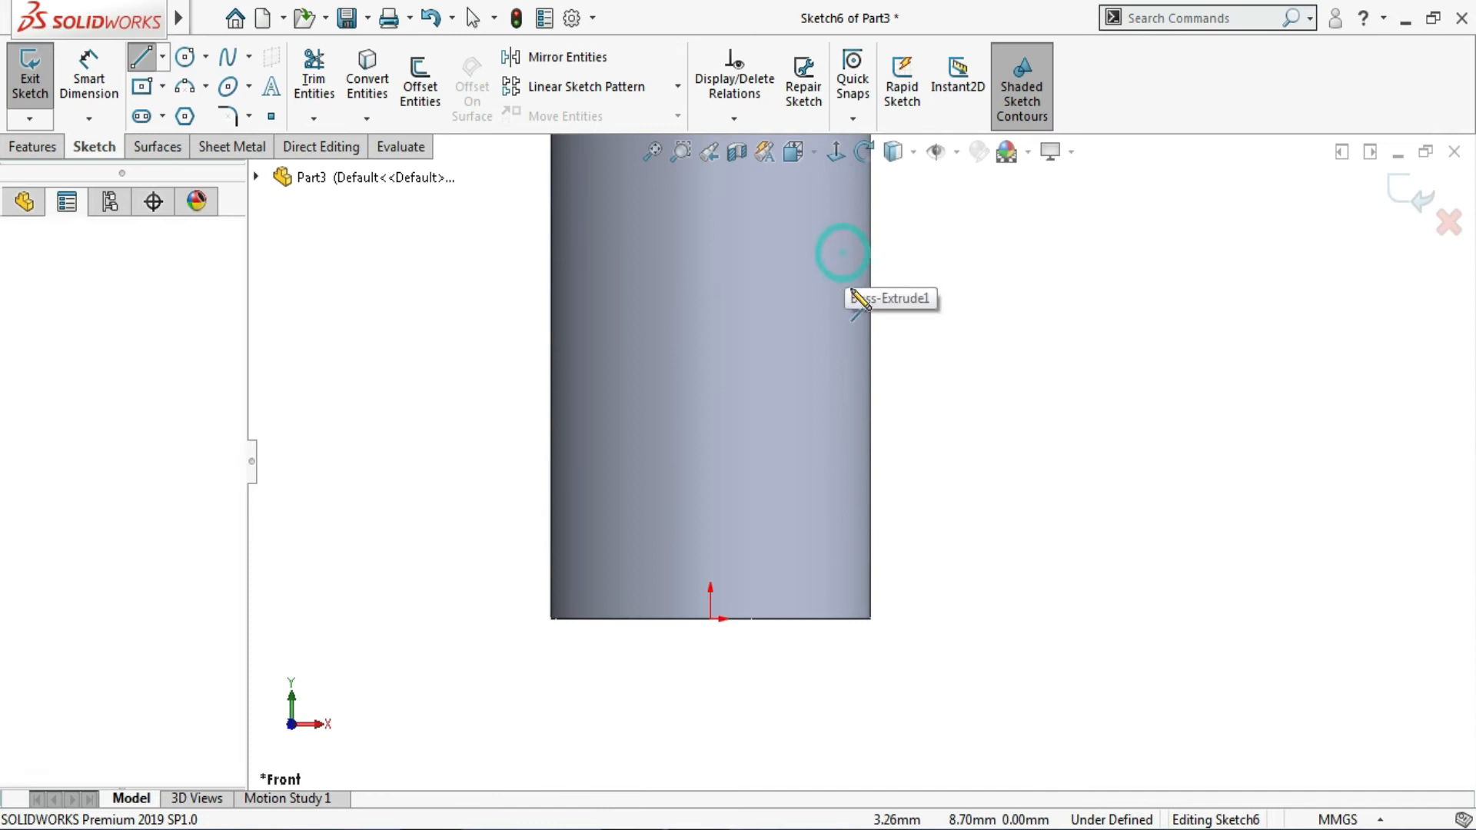
{"action": "left_click", "coordinate": [844, 399]}
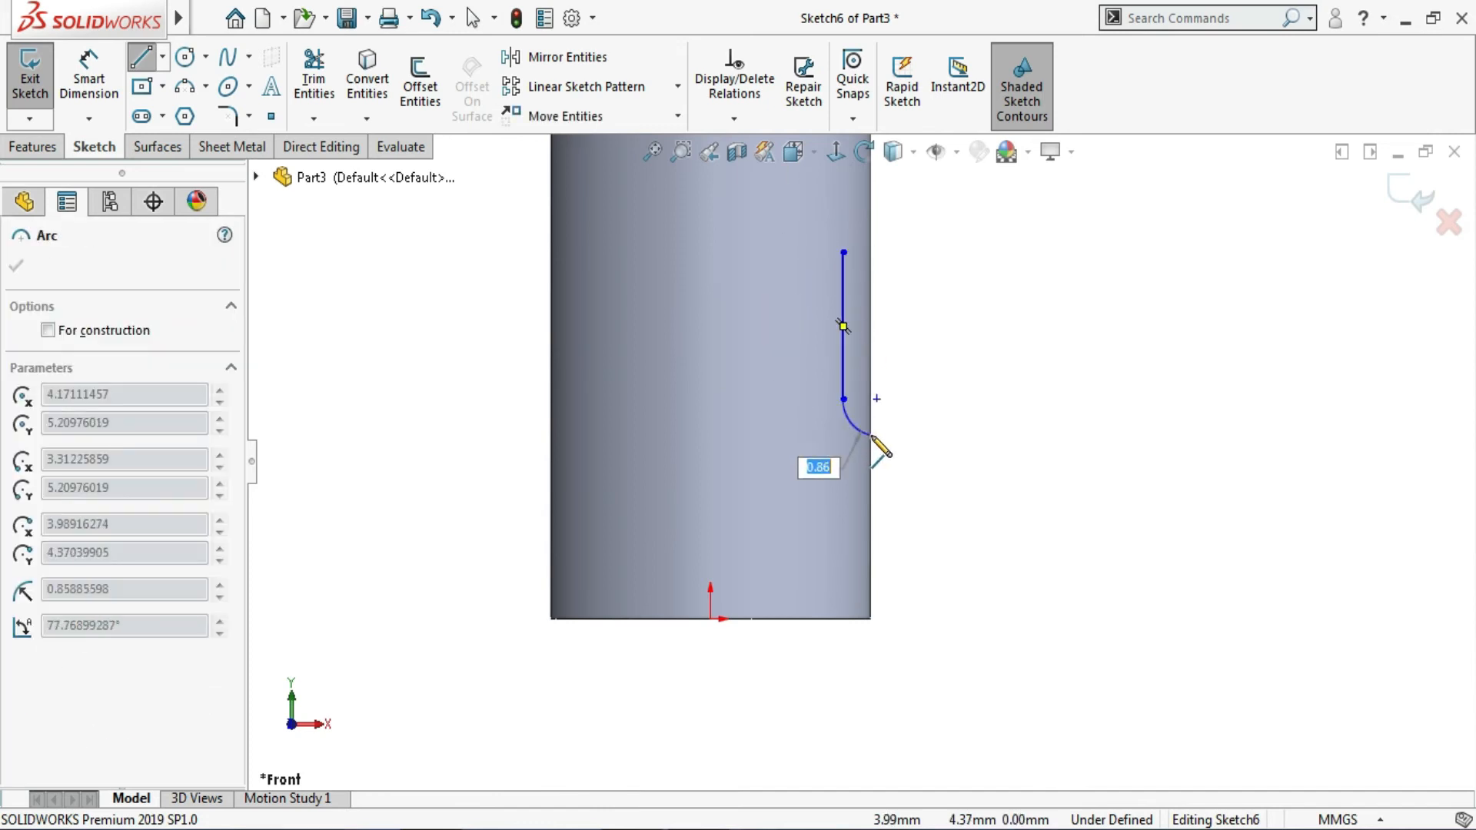
{"action": "left_click", "coordinate": [871, 433]}
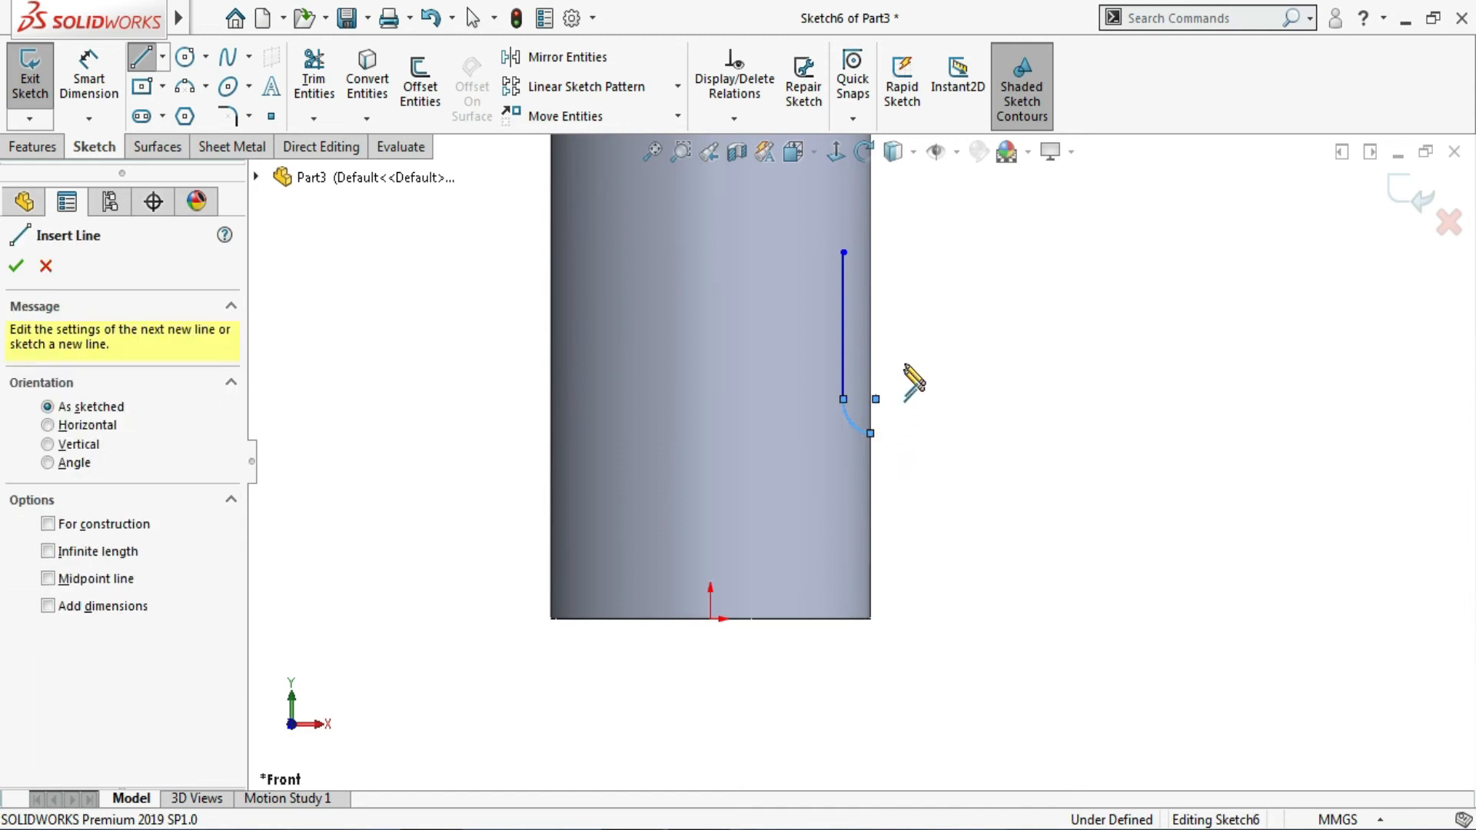
{"action": "key", "text": "Escape"}
{"action": "key", "text": "Escape"}
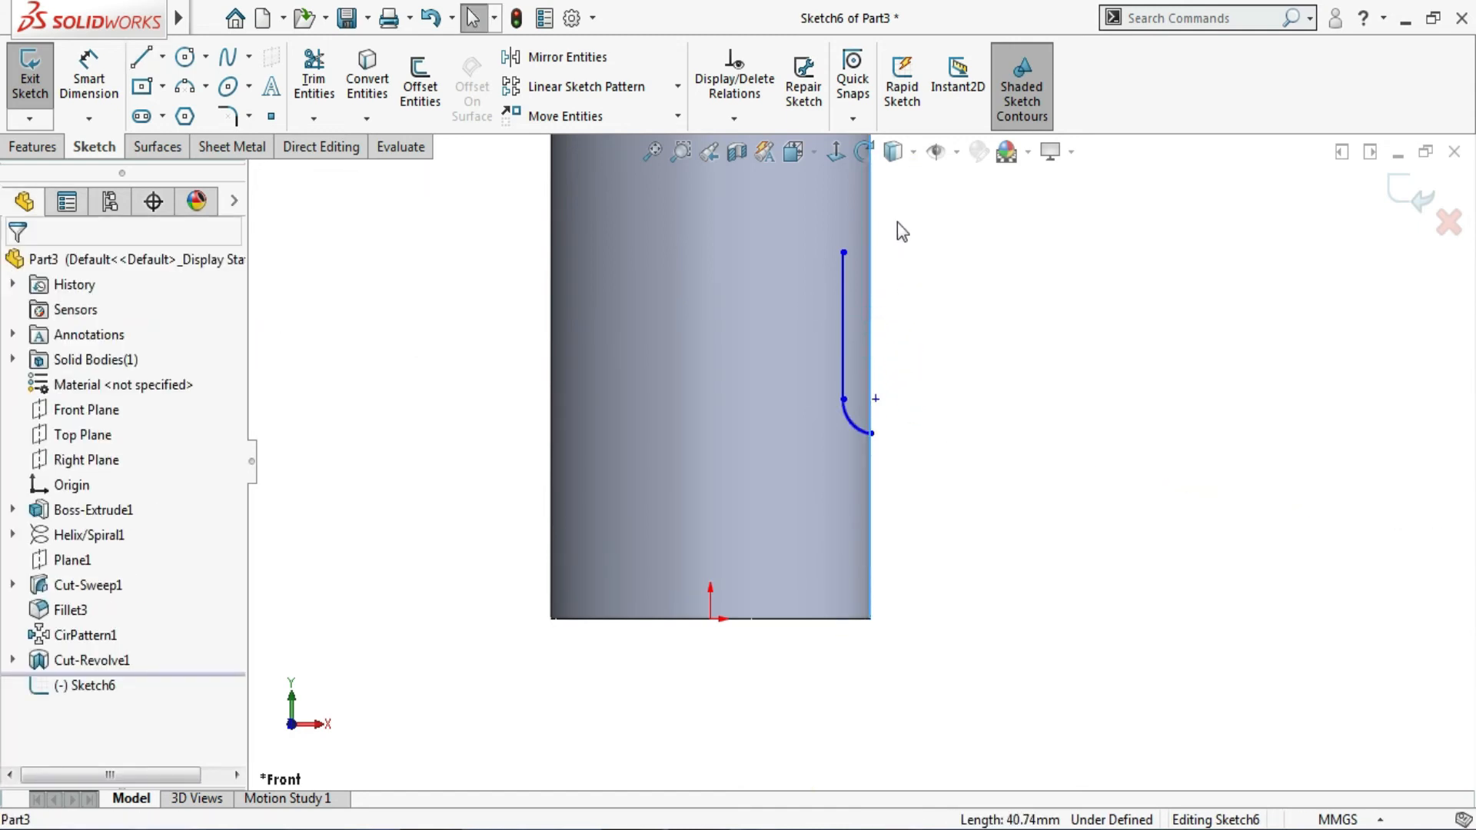
- Convert the rod's outer edge into a sketch line and draw a horizontal centerline between it and the vertical line's midpoint
{"action": "left_click", "coordinate": [368, 77]}
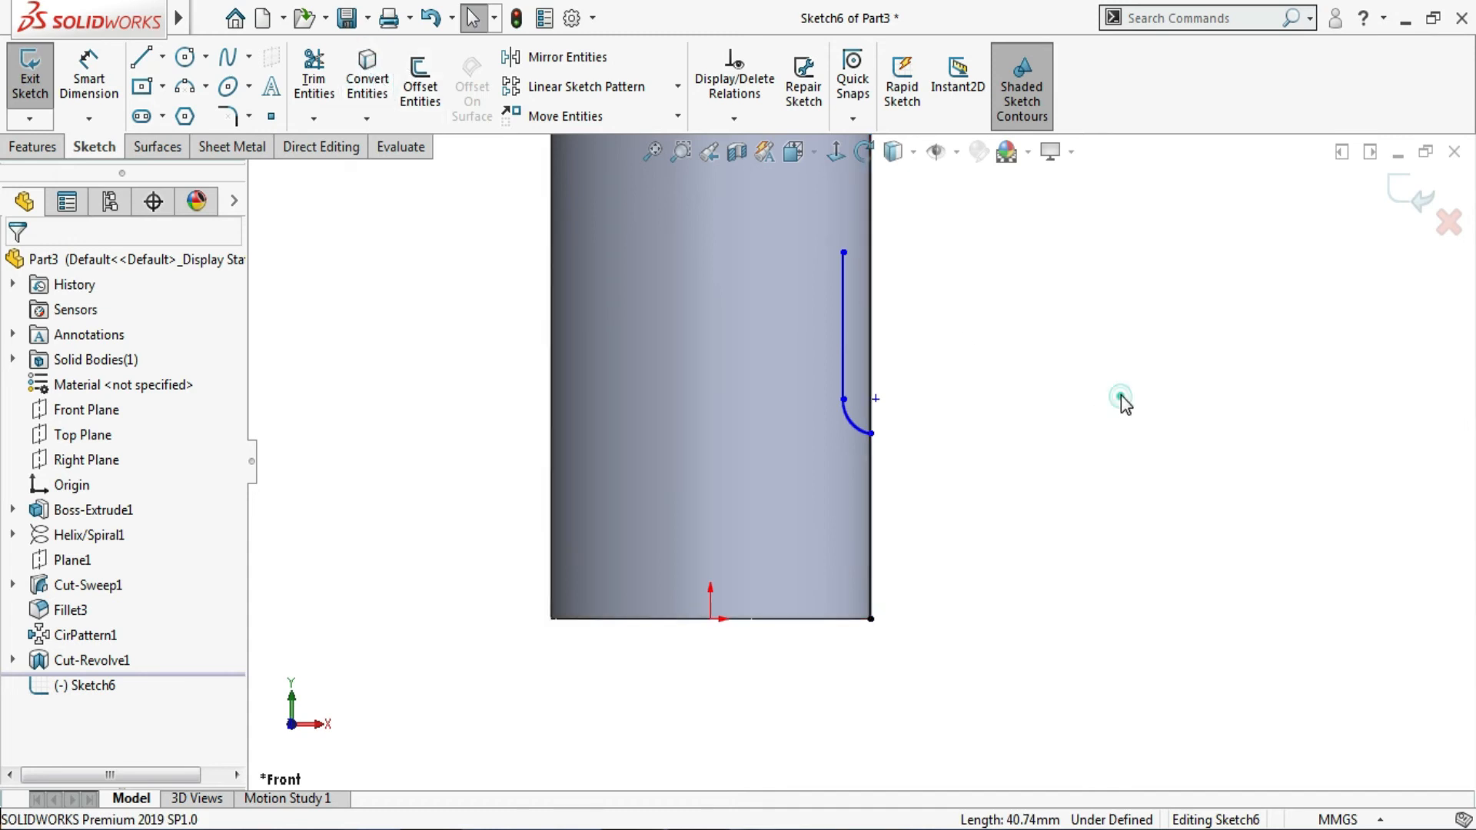
{"action": "left_click", "coordinate": [162, 56]}
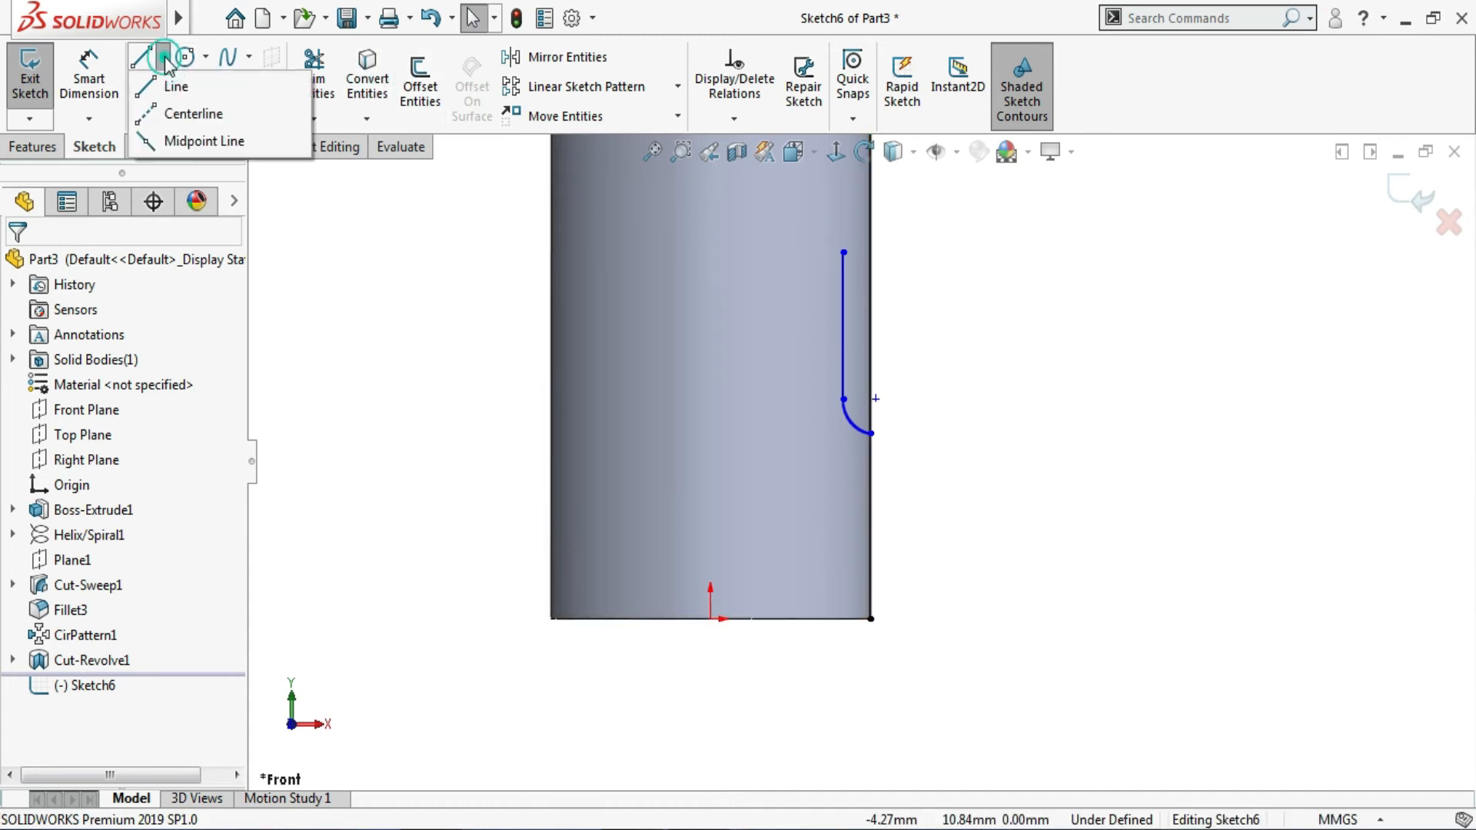
{"action": "left_click", "coordinate": [188, 112]}
{"action": "left_click", "coordinate": [871, 326]}
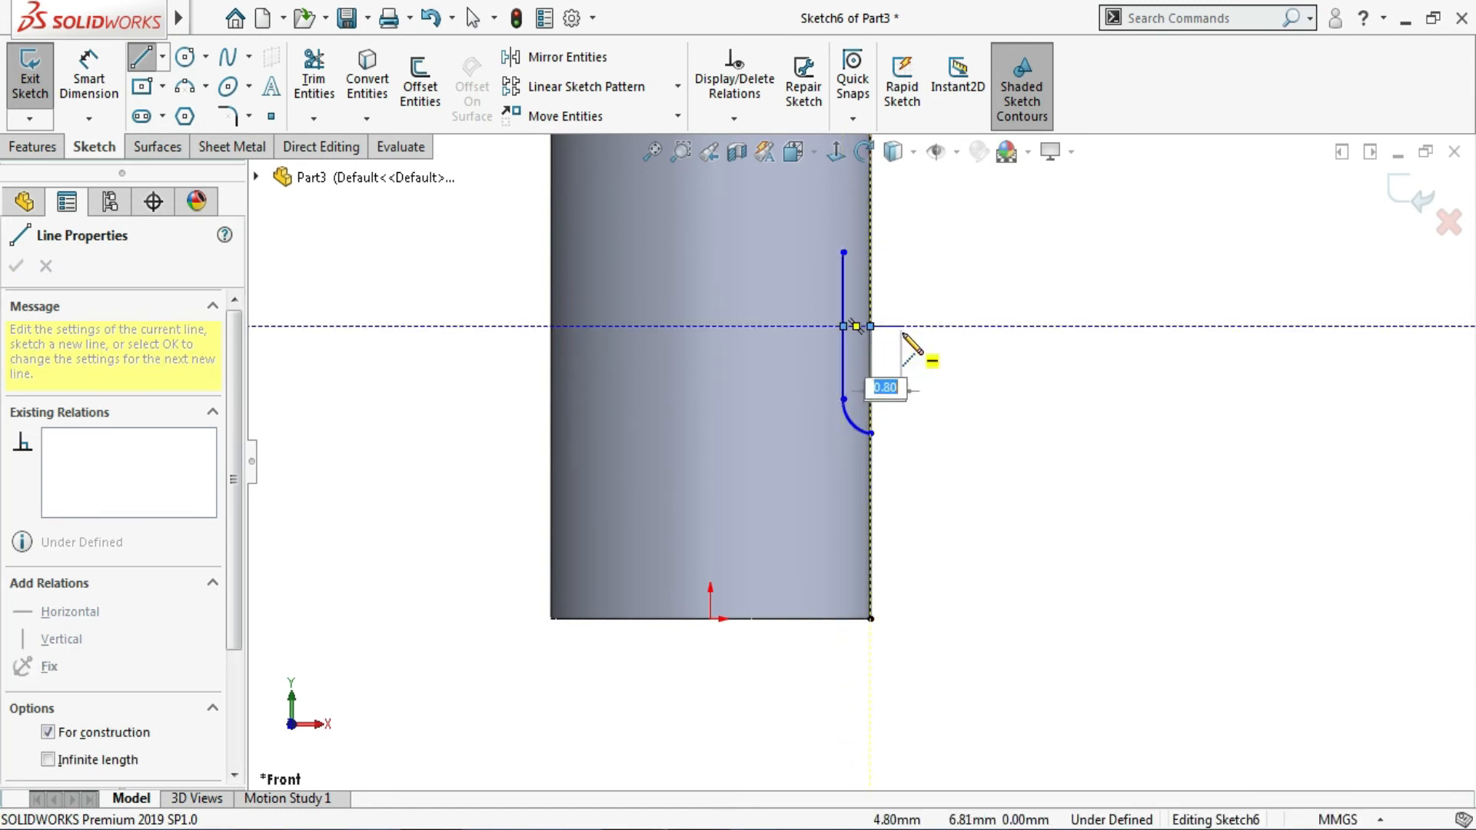
{"action": "key", "text": "Escape"}
{"action": "scroll", "coordinate": [877, 326], "scroll_direction": "down", "scroll_amount": 1}
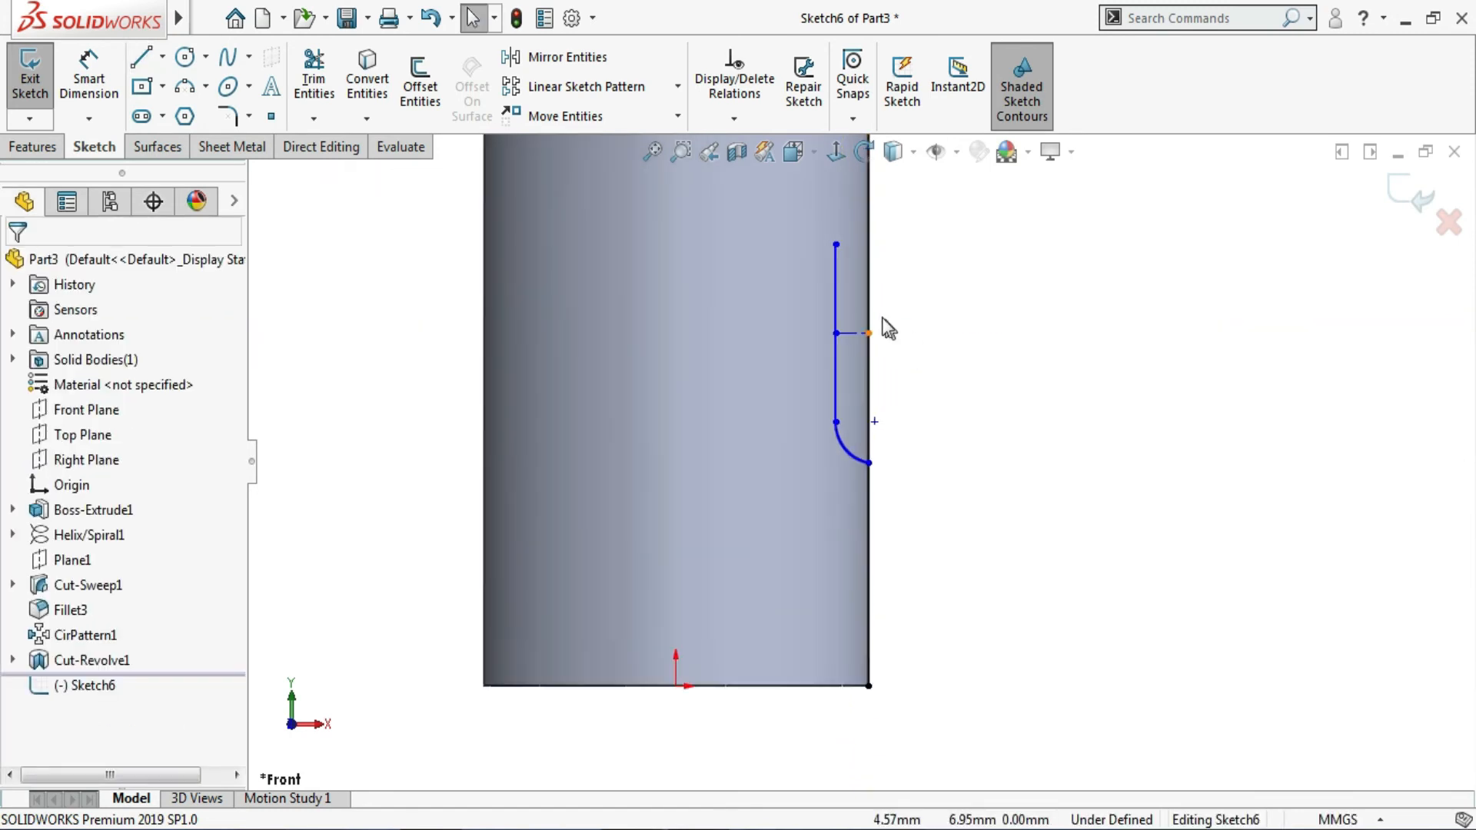
- Mirror the arc about the horizontal centerline to the other end of the vertical line
{"action": "left_click", "coordinate": [859, 461]}
{"action": "left_click", "coordinate": [557, 57]}
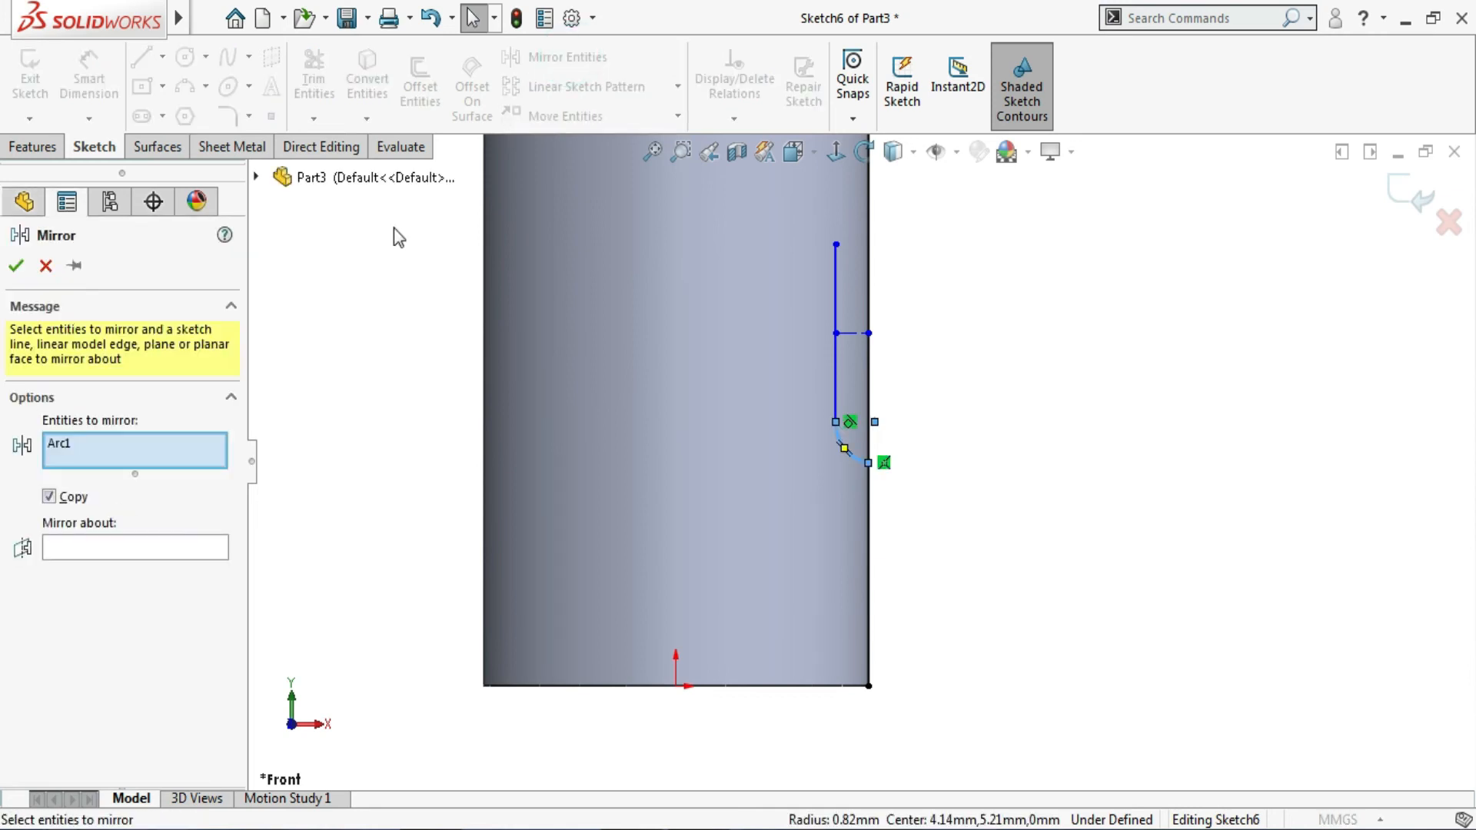
{"action": "left_click", "coordinate": [187, 548]}
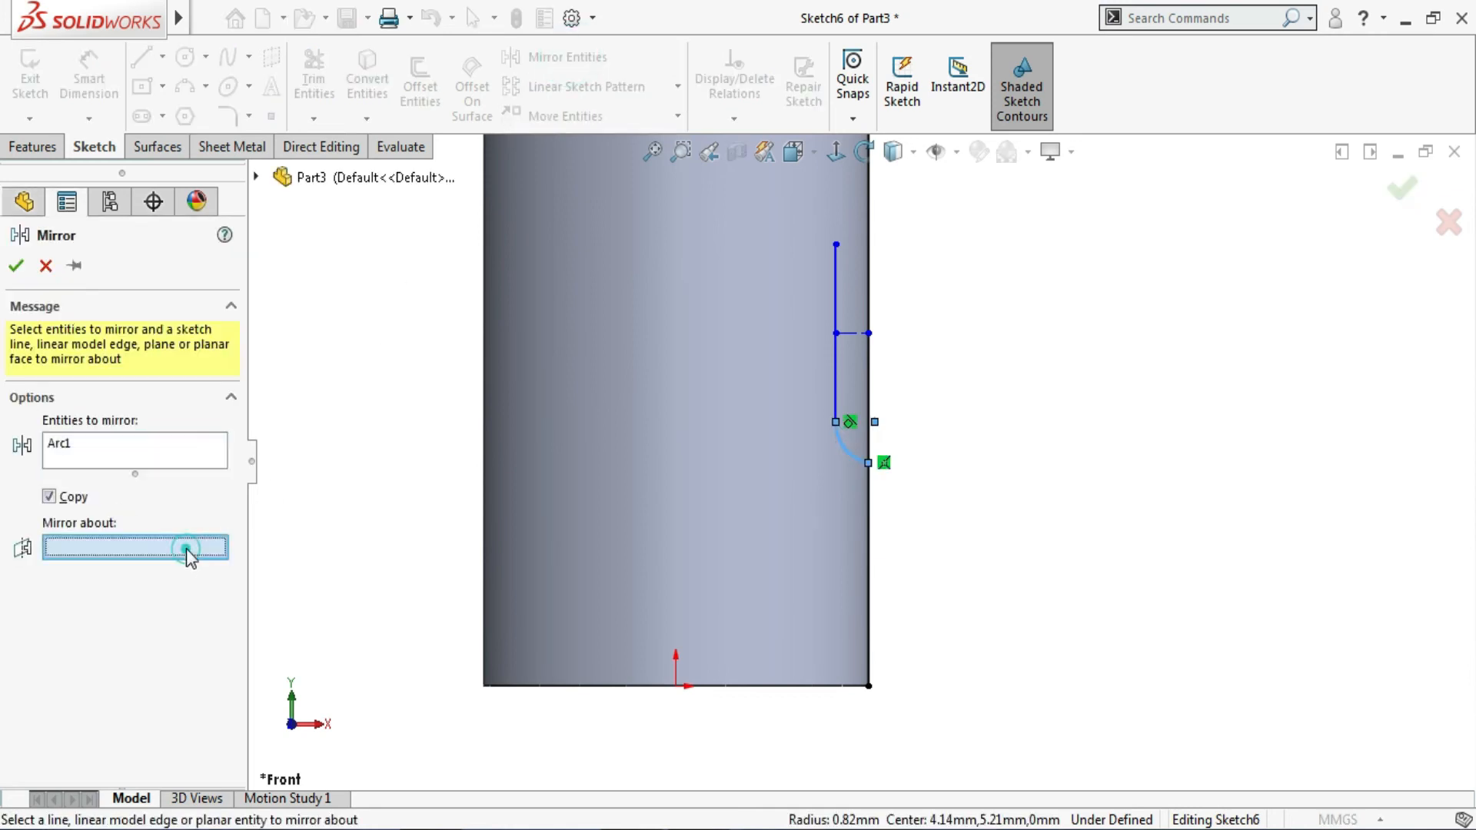
{"action": "left_click", "coordinate": [851, 336]}
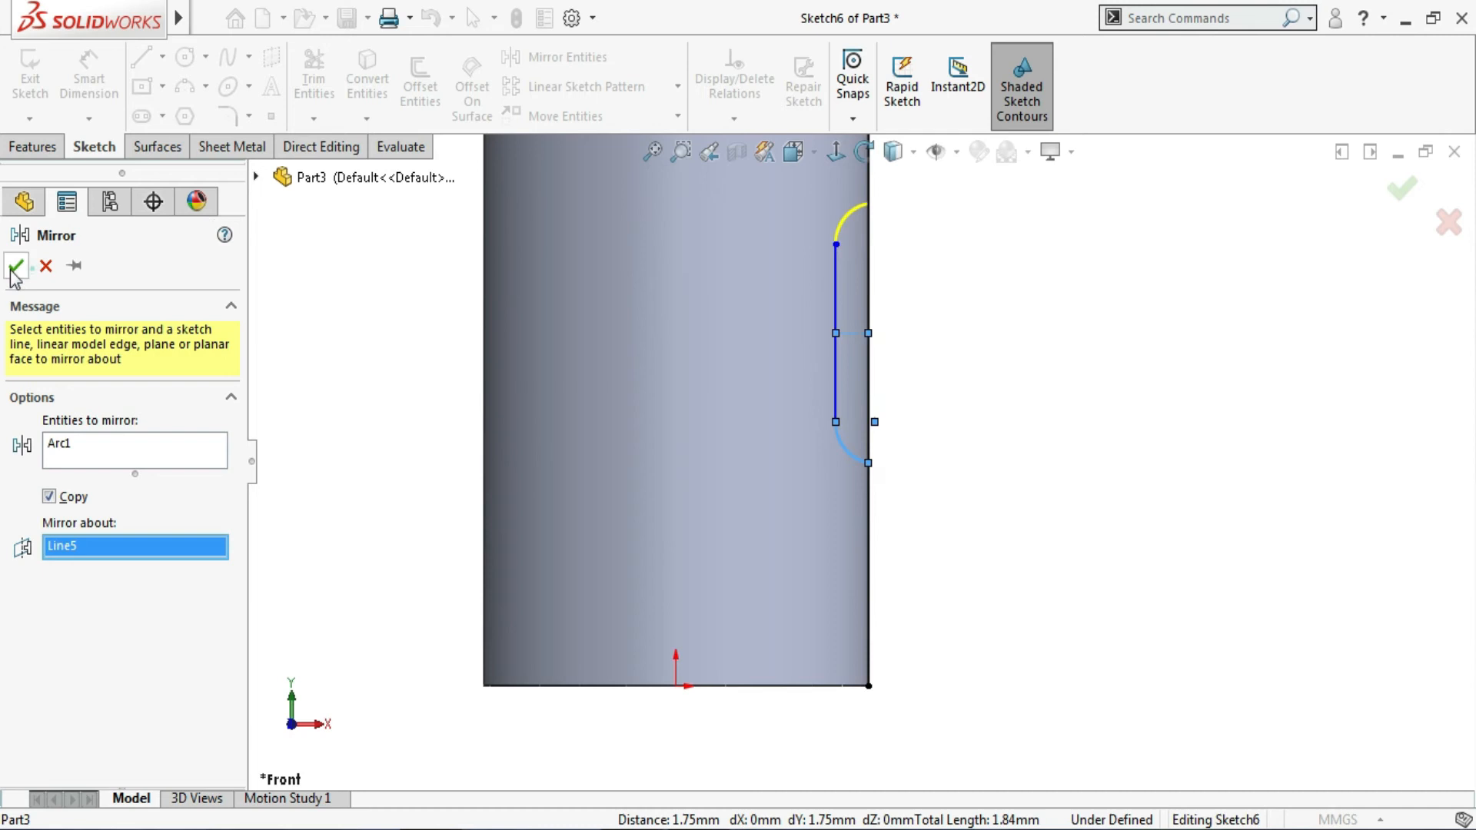
{"action": "left_click", "coordinate": [16, 269]}
- Dimension the vertical distance from the origin to the lower arc's endpoint on the rod's edge as 6 mm
{"action": "left_click", "coordinate": [89, 77]}
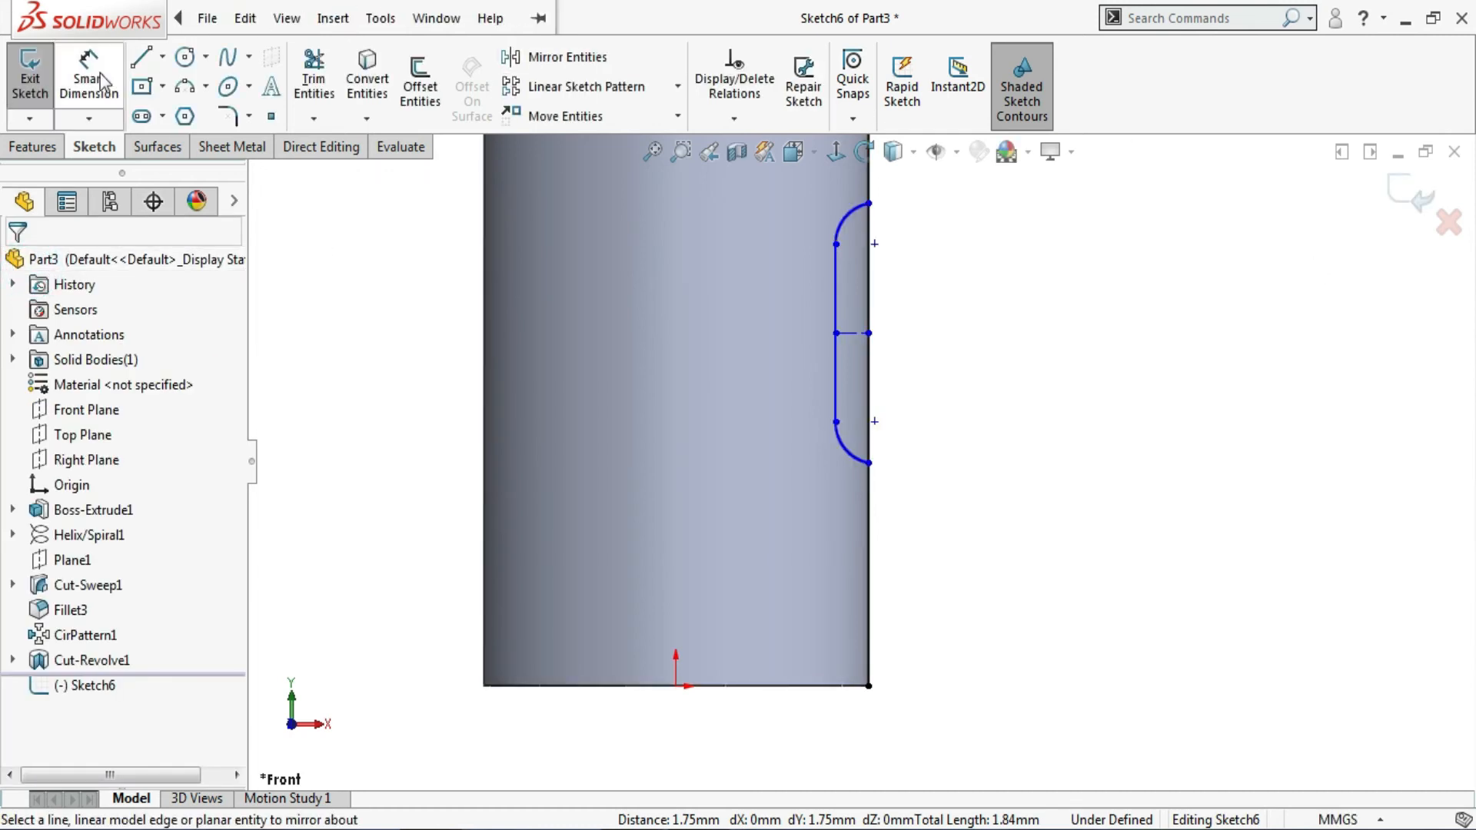
{"action": "left_click", "coordinate": [675, 685]}
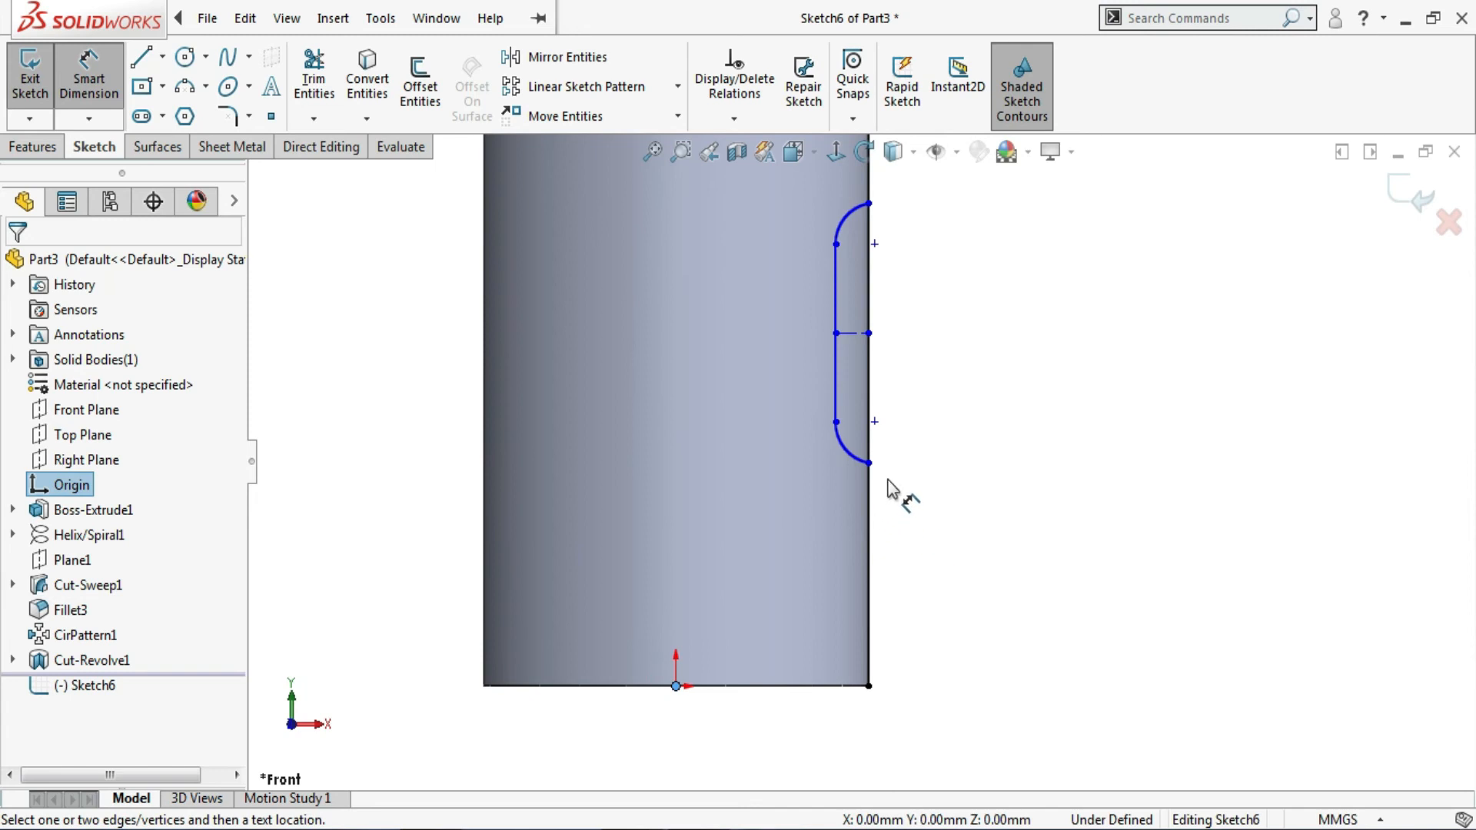
{"action": "left_click", "coordinate": [870, 464]}
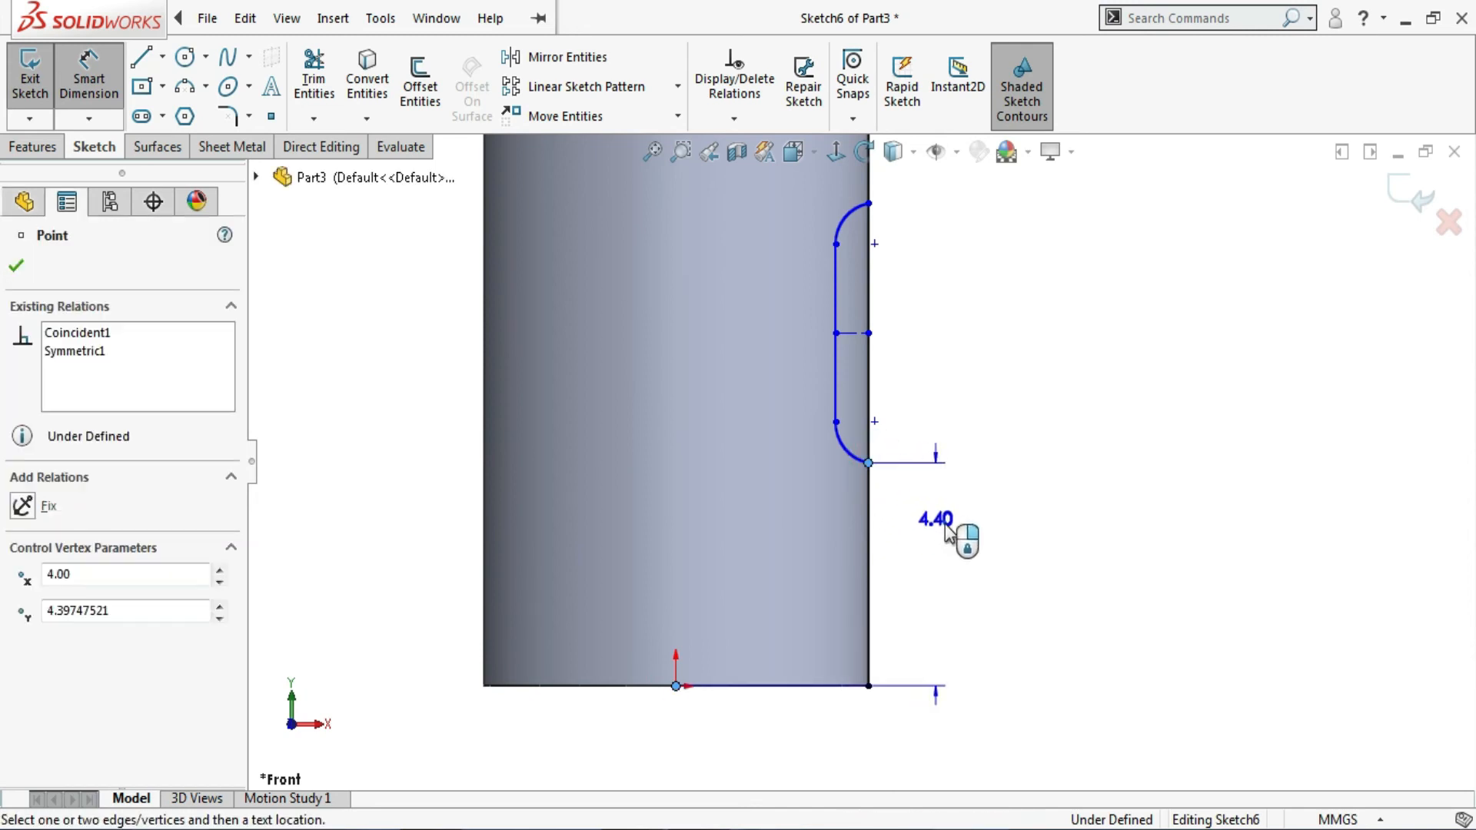
{"action": "left_click", "coordinate": [950, 532]}
{"action": "key", "text": "Return"}
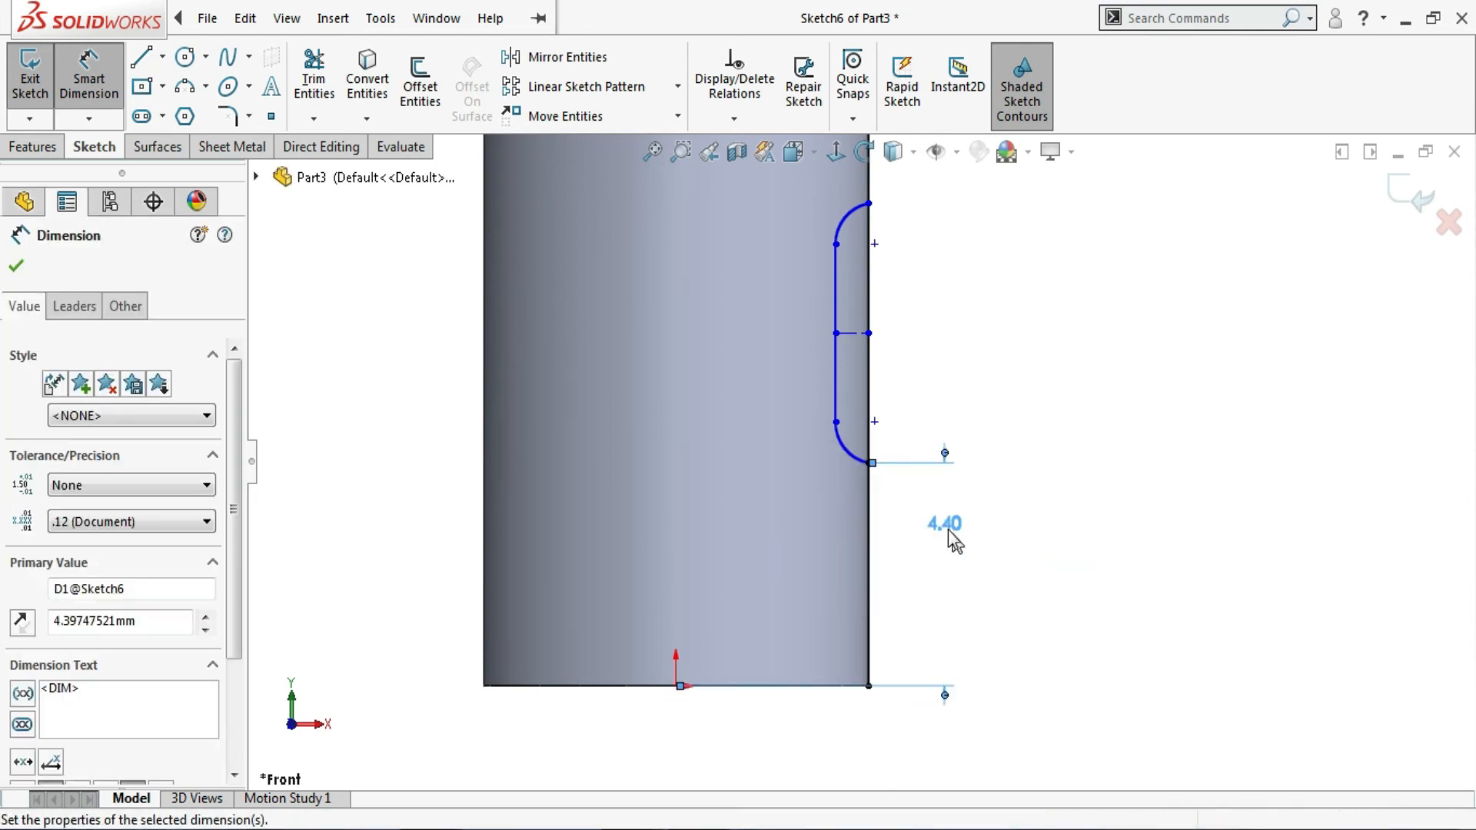
- Dimension the horizontal distance between the recess profile's vertical line and the rod's outer edge as 0.5 mm
{"action": "scroll", "coordinate": [932, 528], "scroll_direction": "up", "scroll_amount": 6}
{"action": "scroll", "coordinate": [888, 402], "scroll_direction": "down", "scroll_amount": 5}
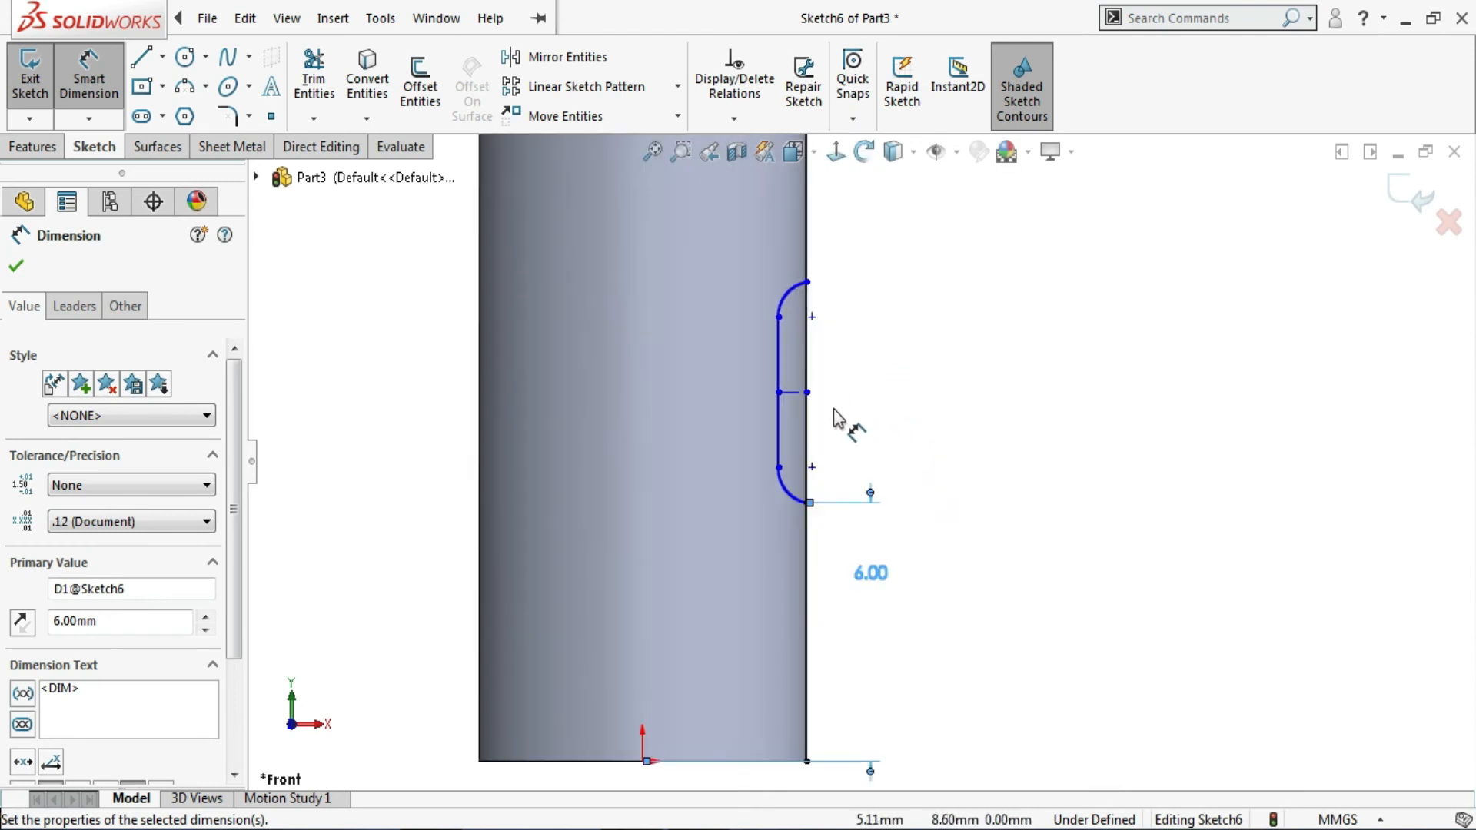
{"action": "scroll", "coordinate": [837, 419], "scroll_direction": "down", "scroll_amount": 5}
{"action": "left_click", "coordinate": [710, 438]}
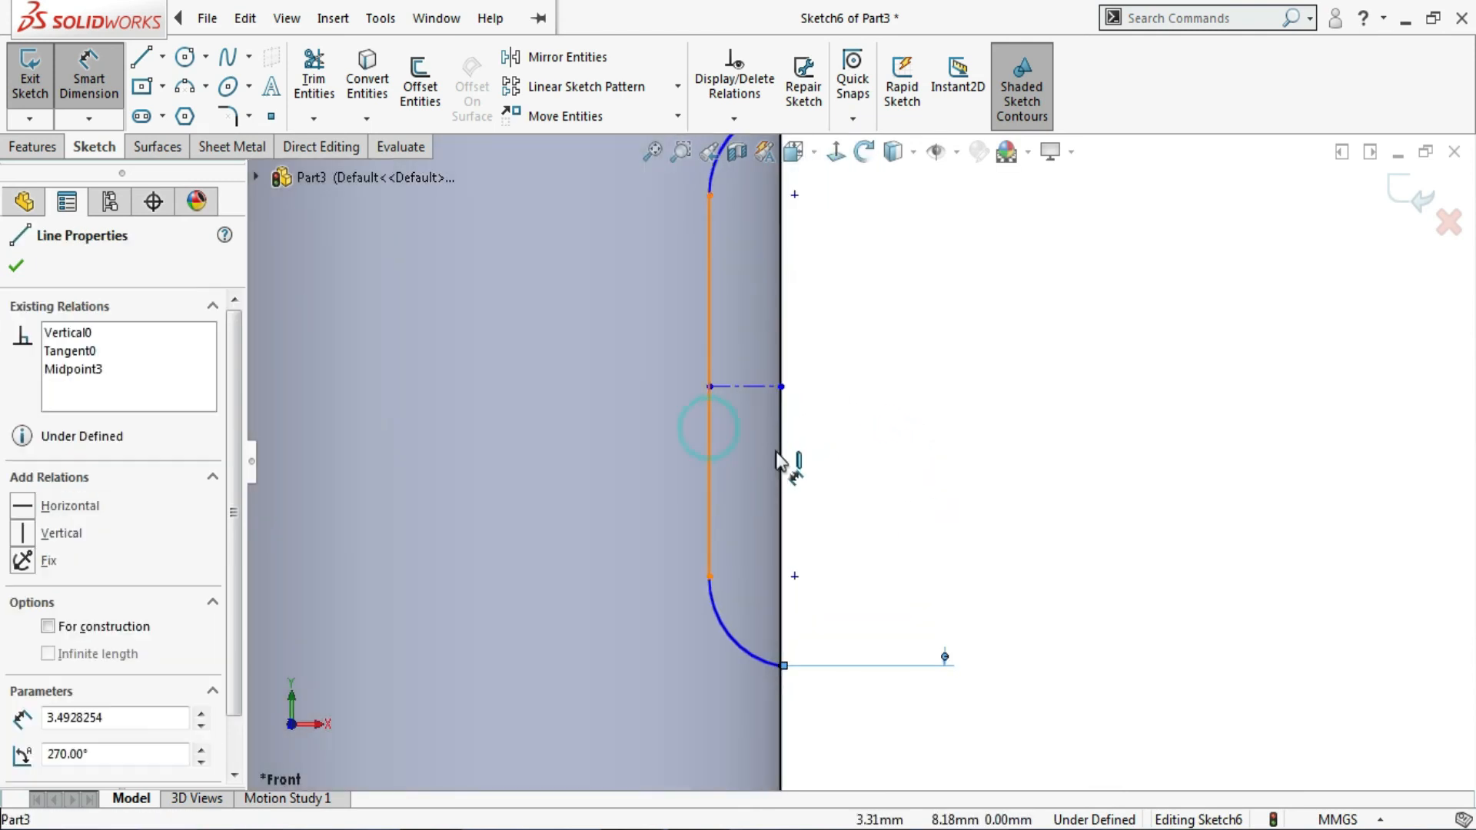
{"action": "left_click", "coordinate": [782, 462]}
{"action": "left_click", "coordinate": [848, 478]}
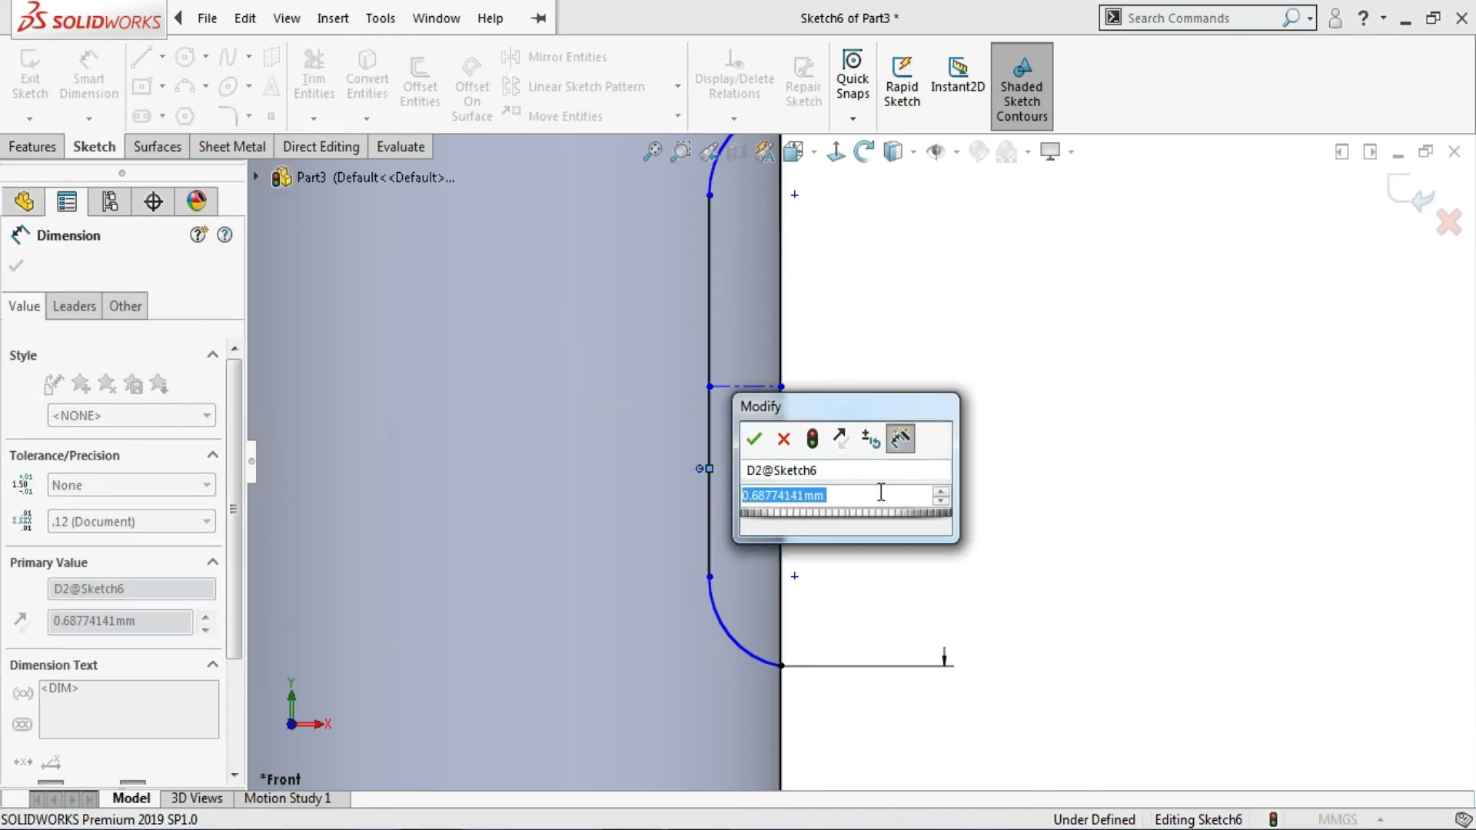
{"action": "type", "text": "0.5"}
{"action": "key", "text": "Return"}
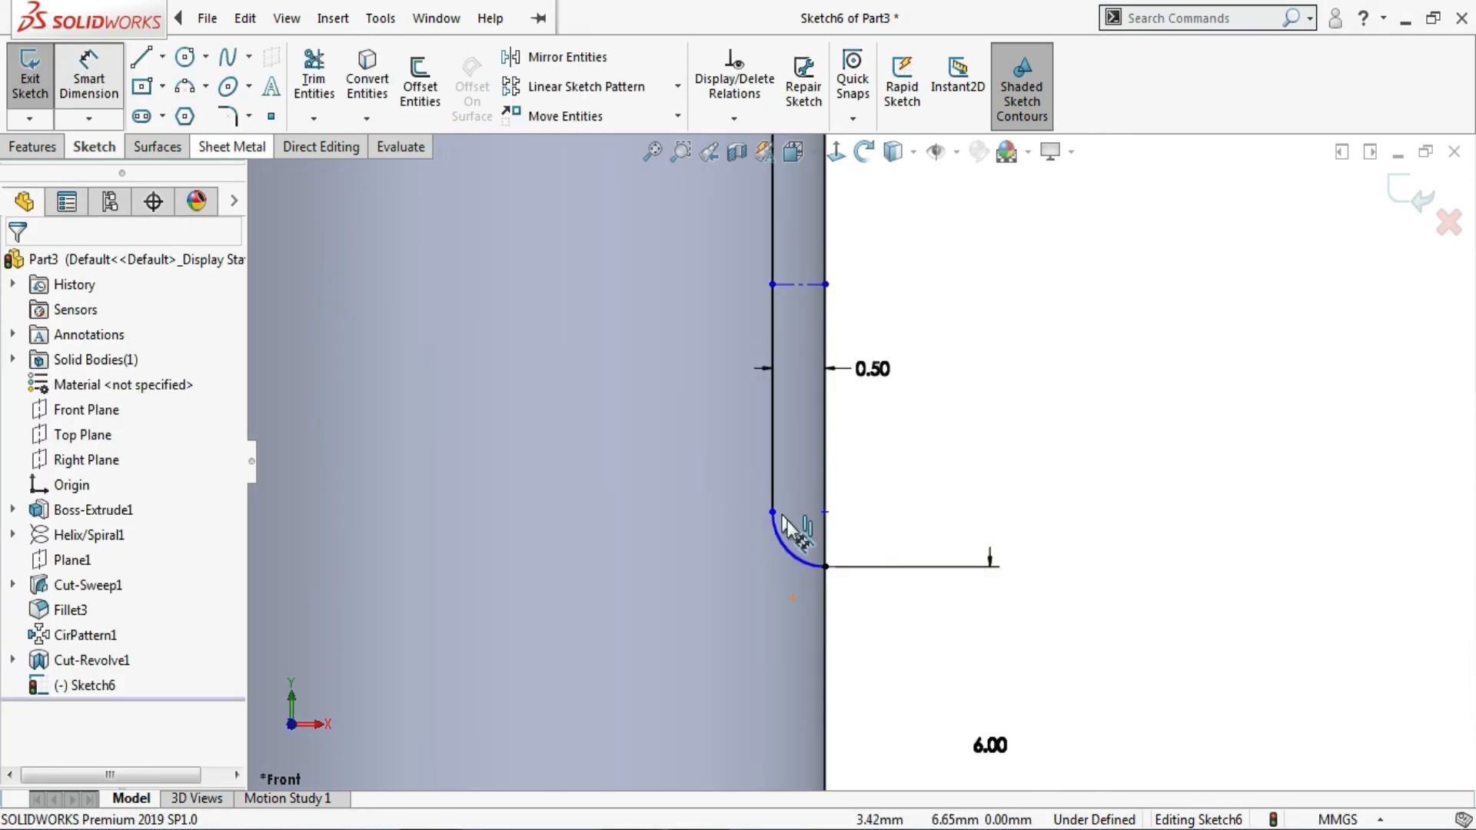
- Dimension the lower arc of the recess profile with a 1 mm radius
{"action": "left_click", "coordinate": [790, 555]}
{"action": "left_click", "coordinate": [749, 598]}
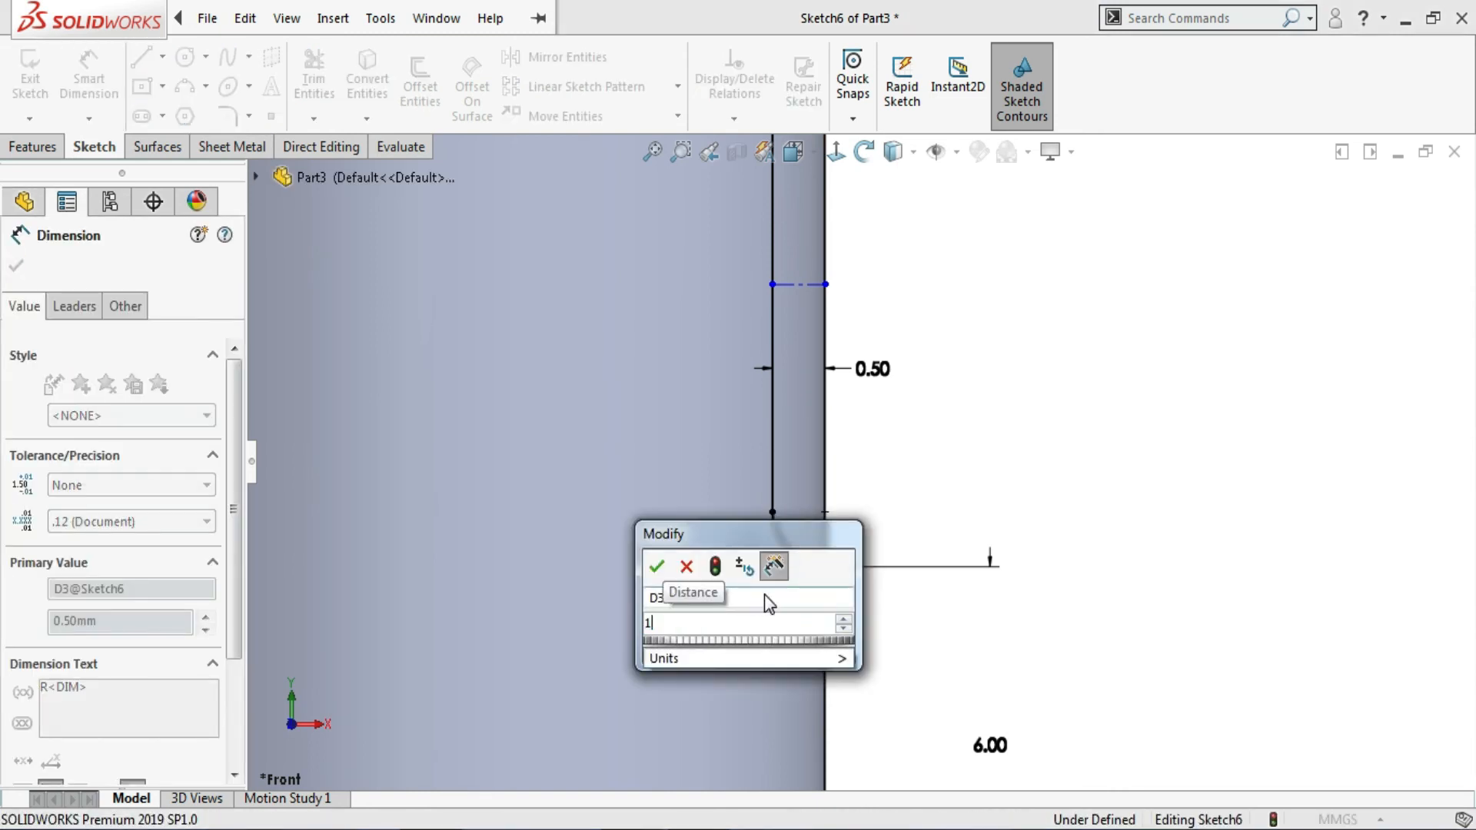
{"action": "key", "text": "Return"}
{"action": "scroll", "coordinate": [767, 596], "scroll_direction": "up", "scroll_amount": 5}
{"action": "scroll", "coordinate": [853, 359], "scroll_direction": "down", "scroll_amount": 4}
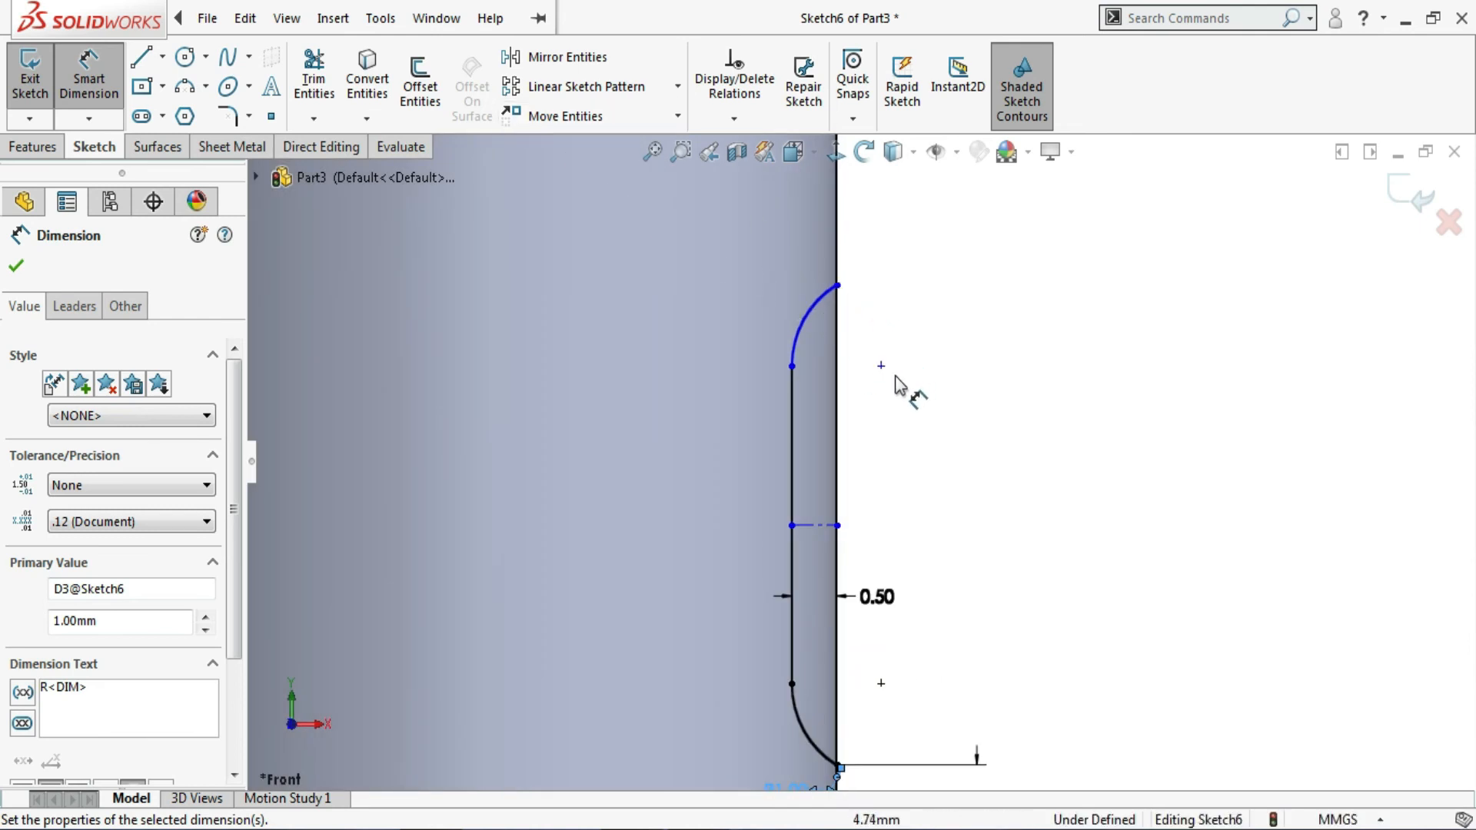
{"action": "scroll", "coordinate": [876, 362], "scroll_direction": "up", "scroll_amount": 1}
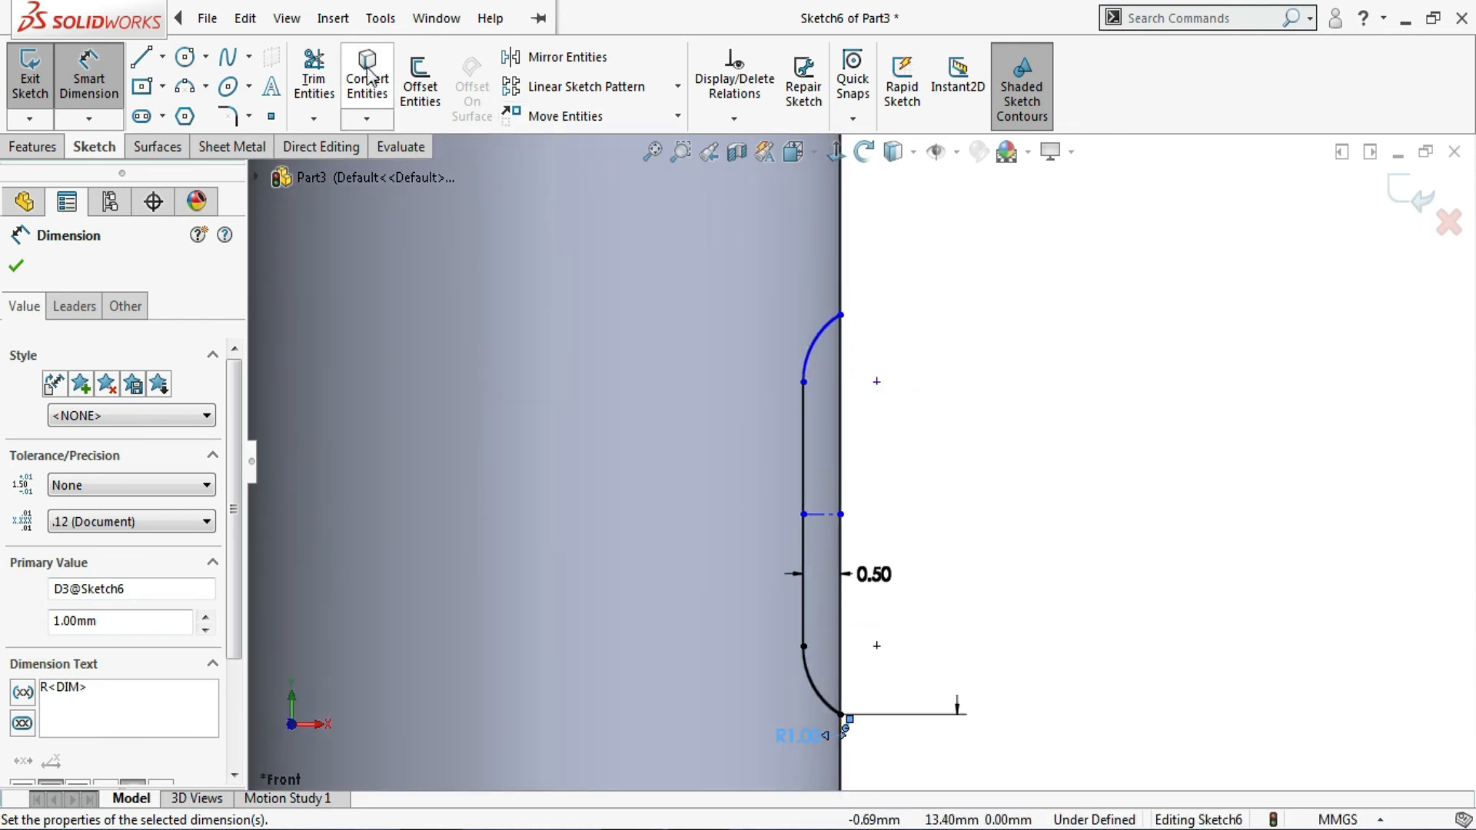
- Dimension the vertical distance between the two arc endpoints on the rod's edge as 10 mm and exit the sketch
{"action": "left_click", "coordinate": [316, 71]}
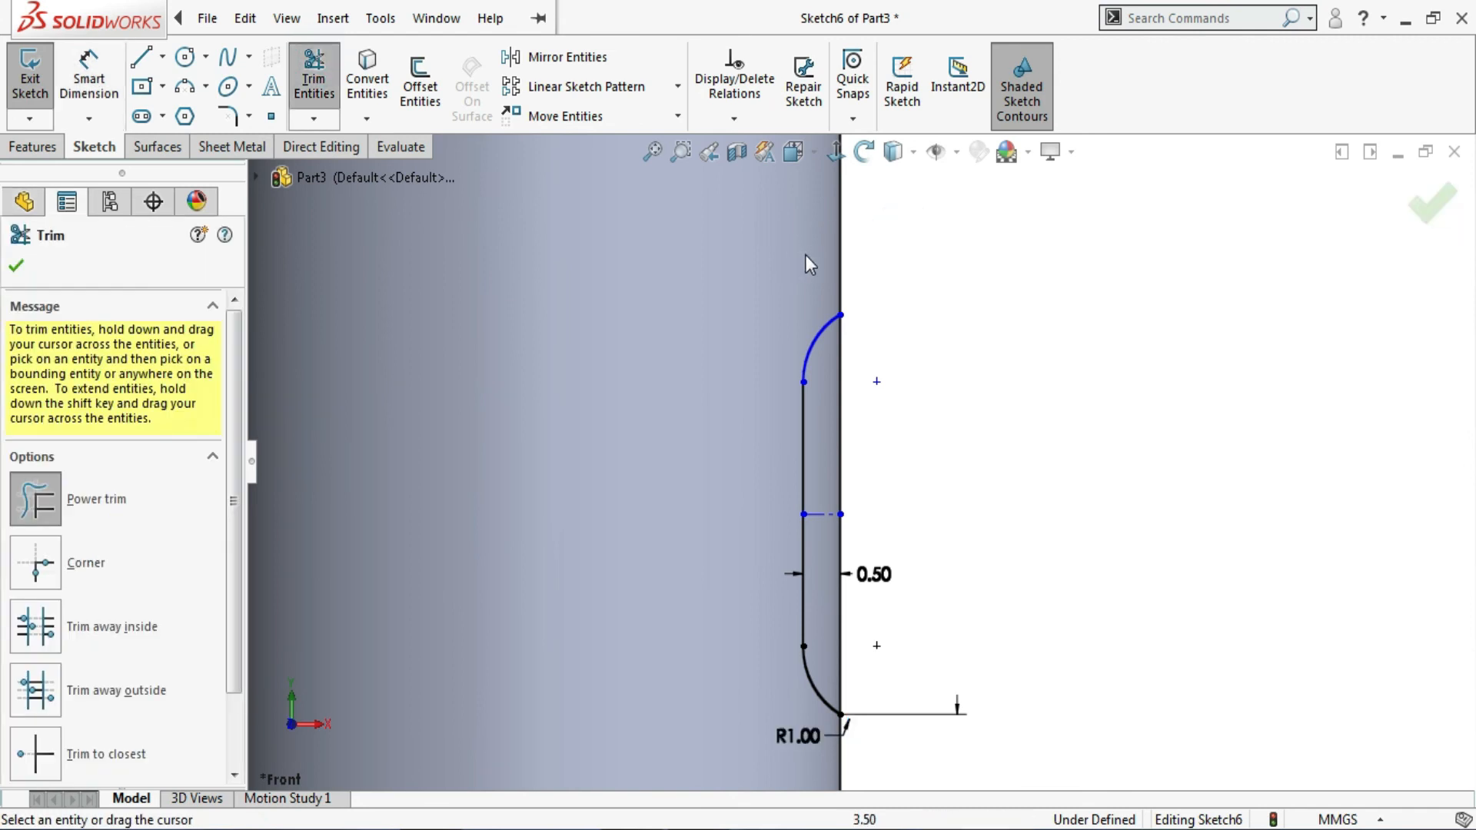
{"action": "scroll", "coordinate": [896, 461], "scroll_direction": "up", "scroll_amount": 1}
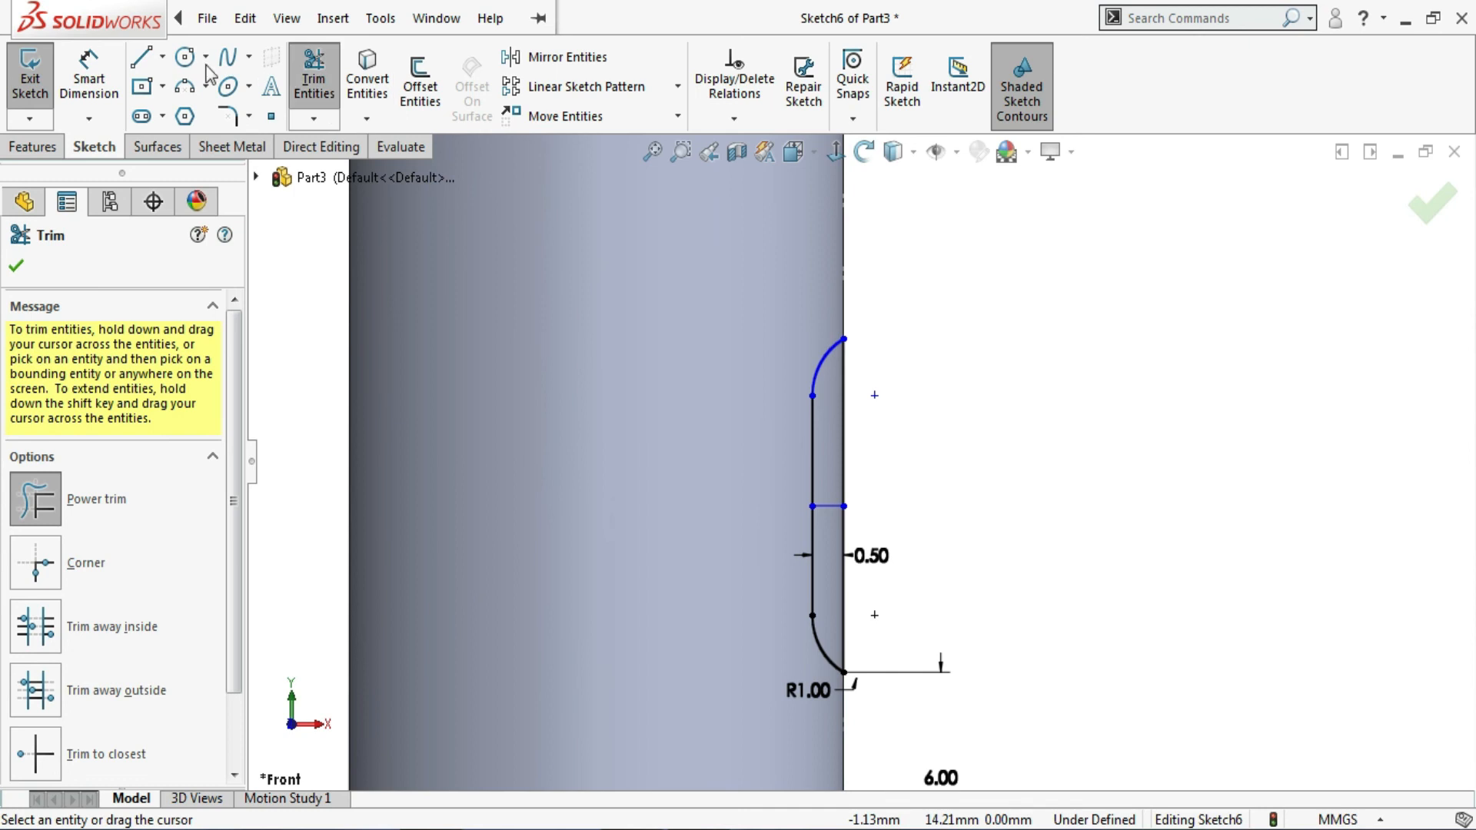
{"action": "left_click", "coordinate": [96, 73]}
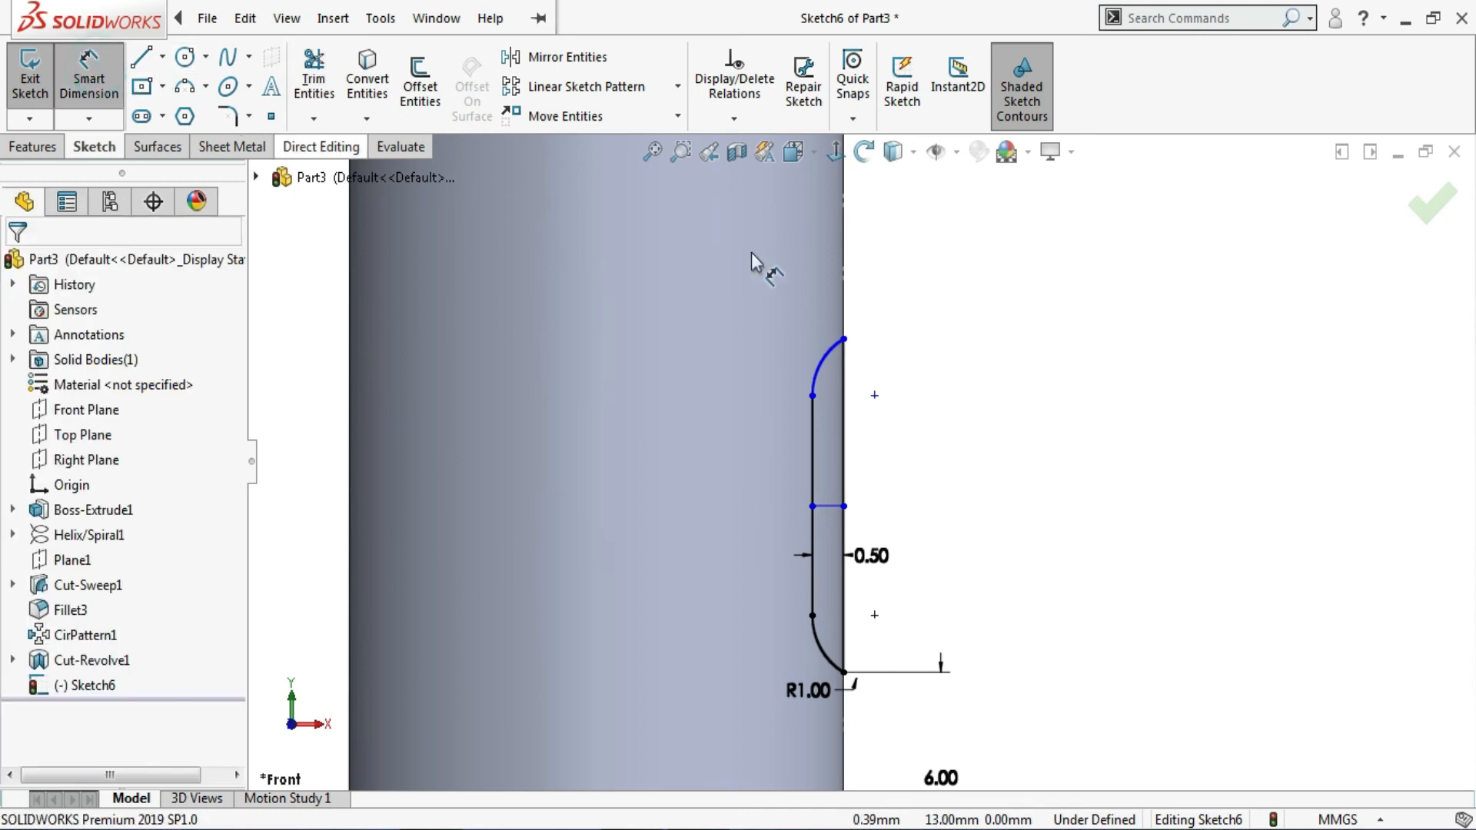
{"action": "left_click", "coordinate": [843, 339]}
{"action": "left_click", "coordinate": [844, 673]}
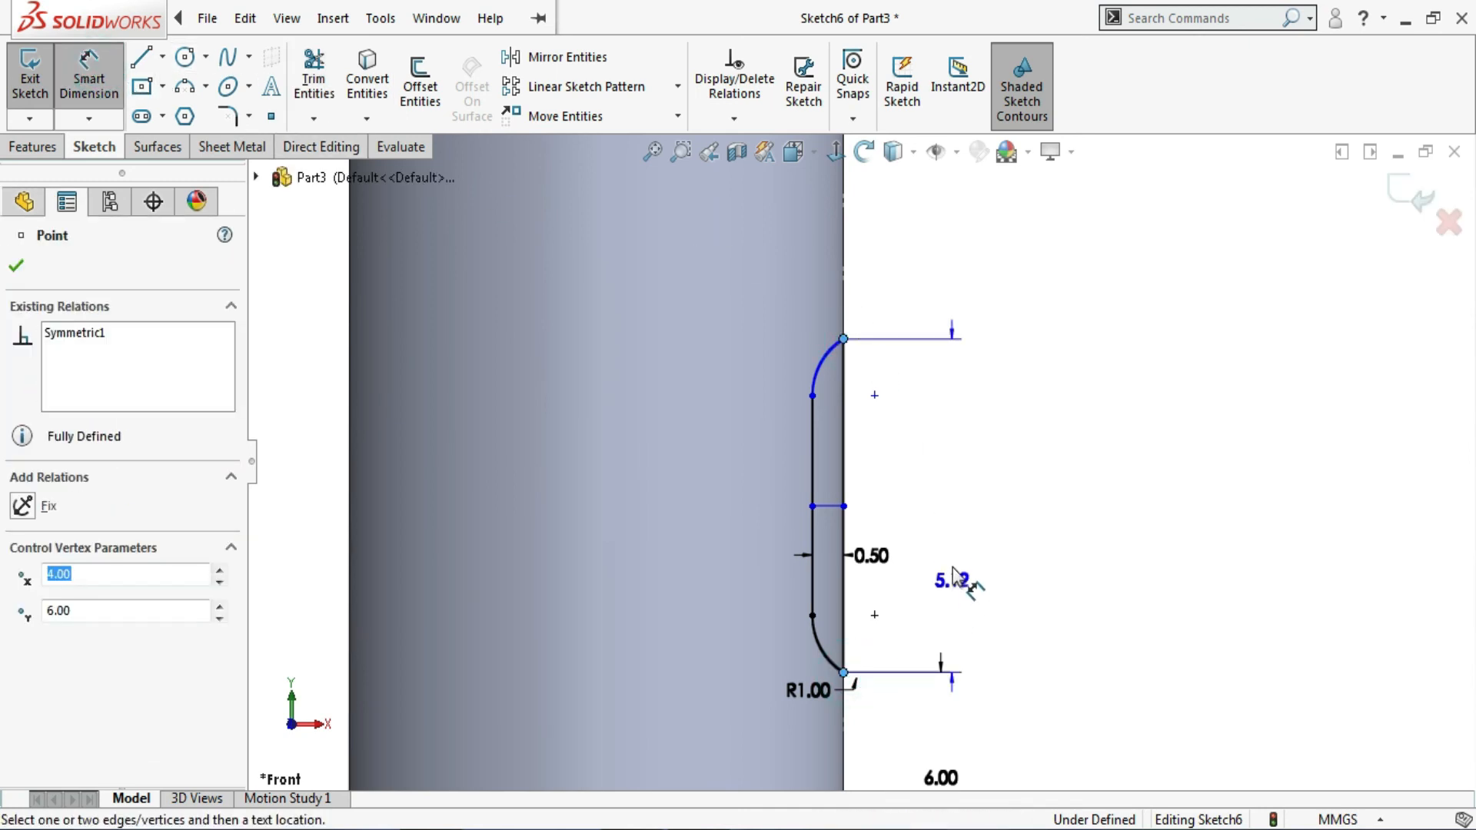
{"action": "left_click", "coordinate": [954, 565]}
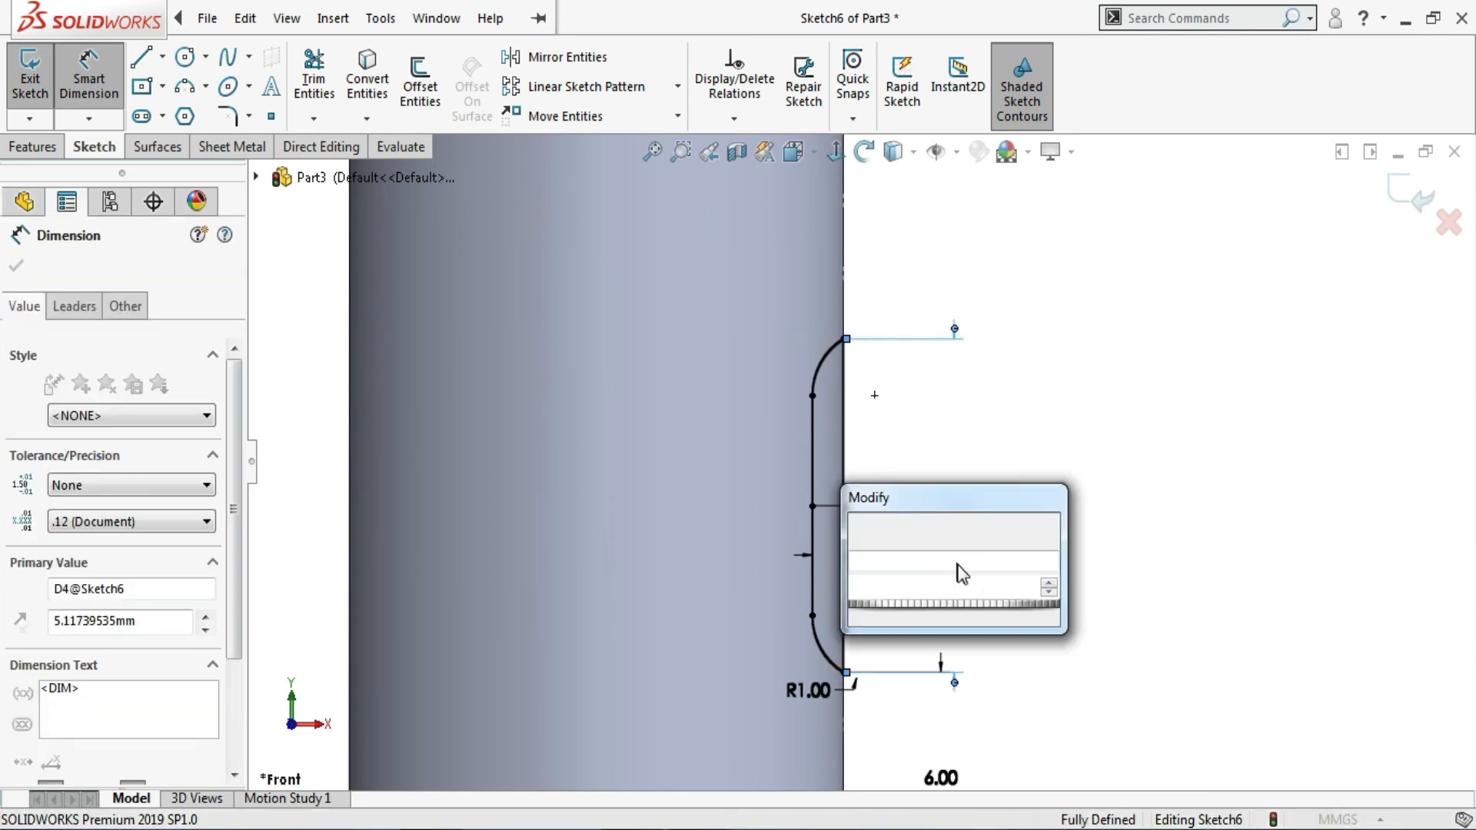
{"action": "type", "text": "10"}
{"action": "key", "text": "Return"}
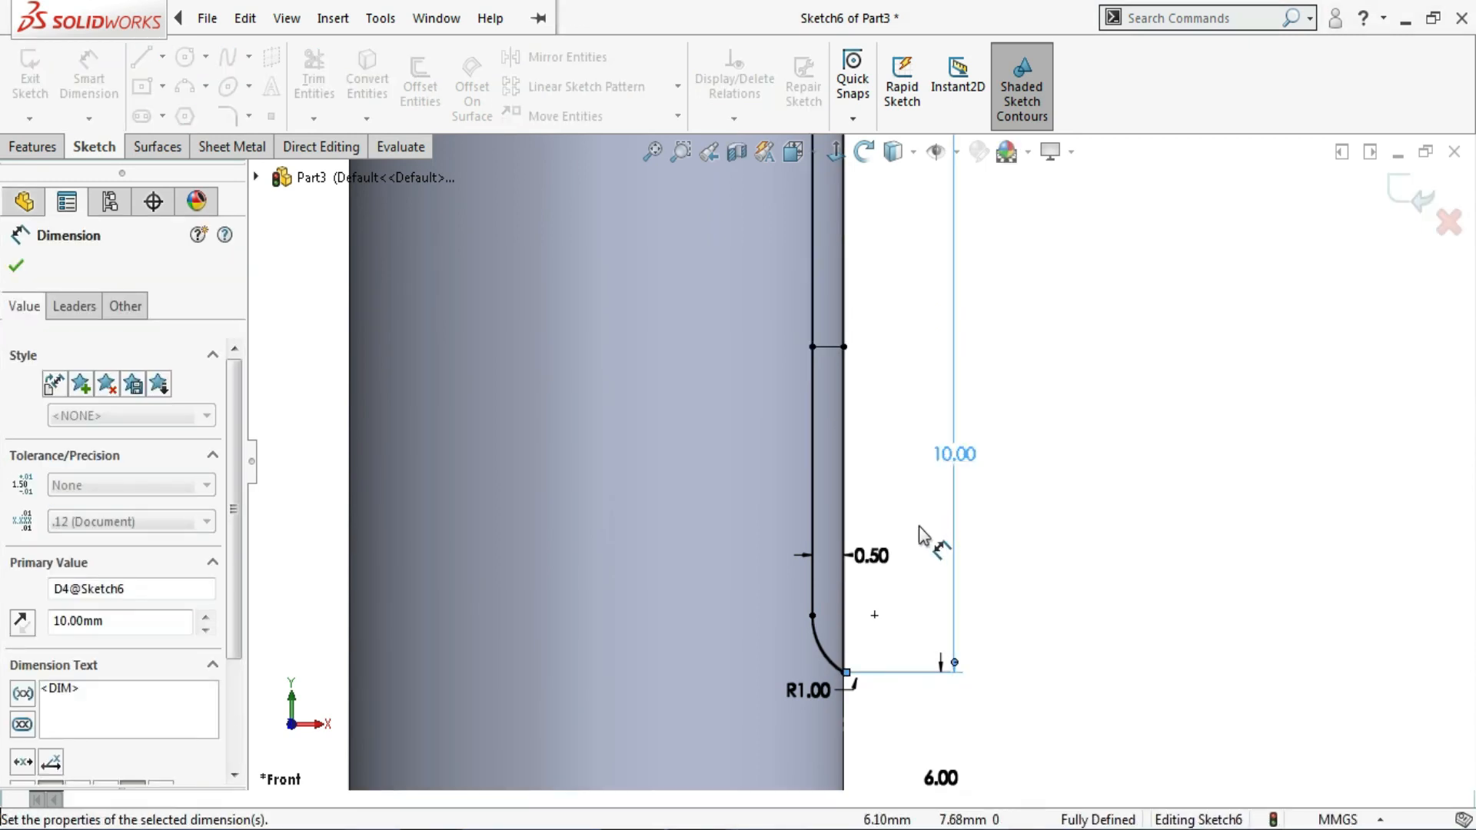
{"action": "scroll", "coordinate": [869, 486], "scroll_direction": "up", "scroll_amount": 5}
{"action": "scroll", "coordinate": [868, 486], "scroll_direction": "down", "scroll_amount": 5}
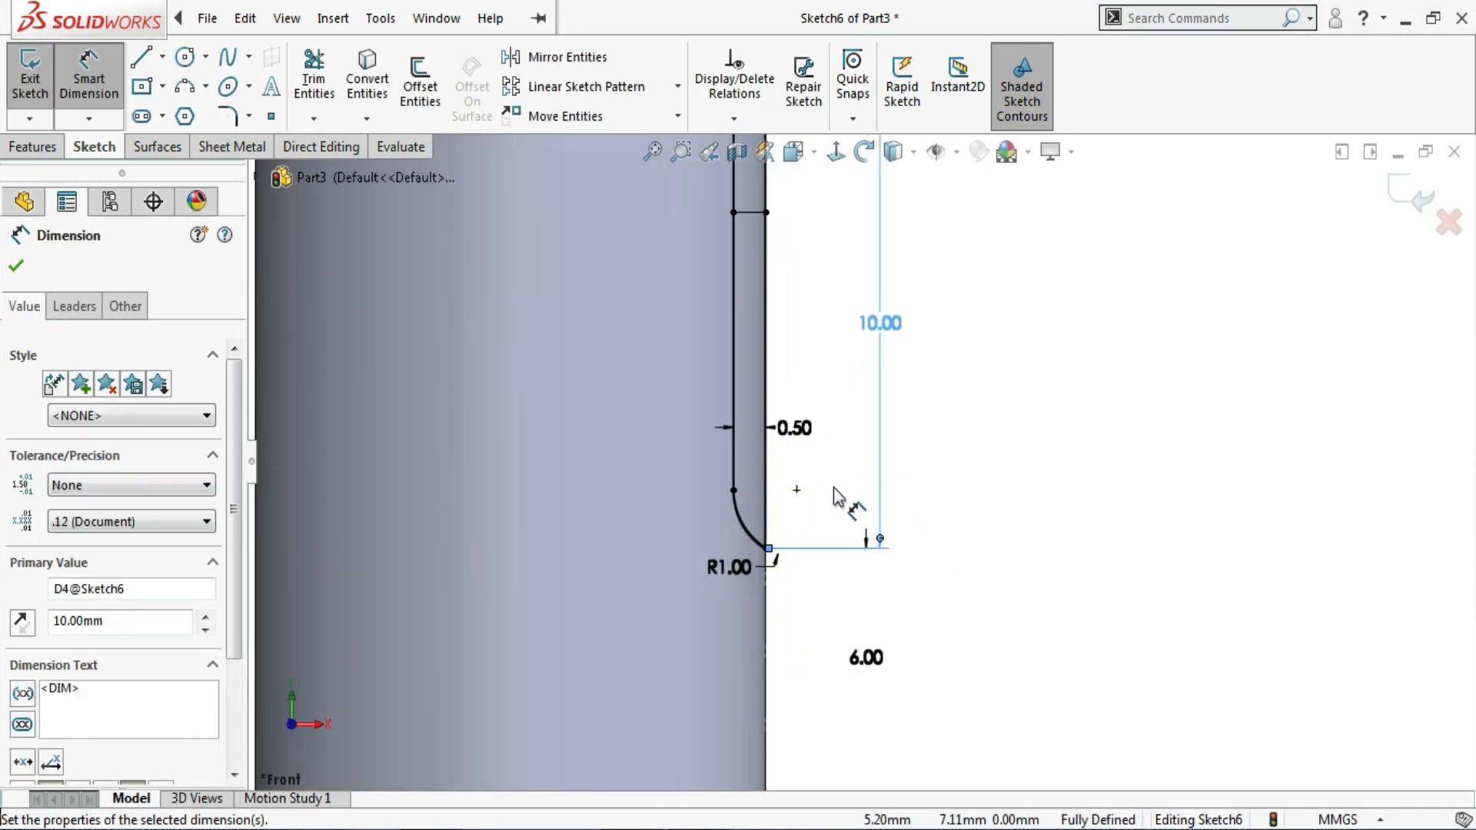
{"action": "scroll", "coordinate": [857, 510], "scroll_direction": "up", "scroll_amount": 3}
{"action": "scroll", "coordinate": [864, 461], "scroll_direction": "up", "scroll_amount": 3}
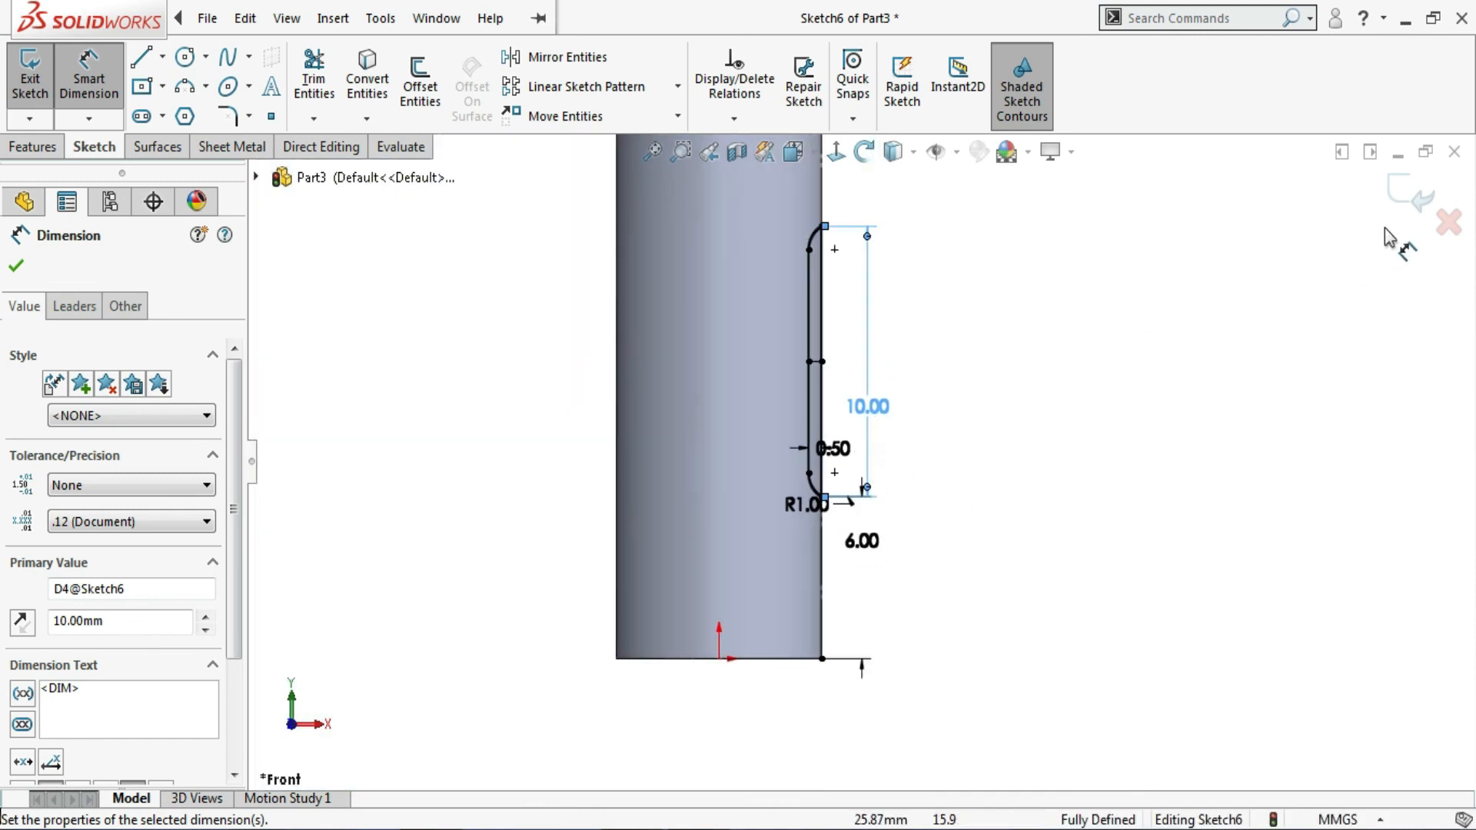
{"action": "left_click", "coordinate": [1415, 188]}
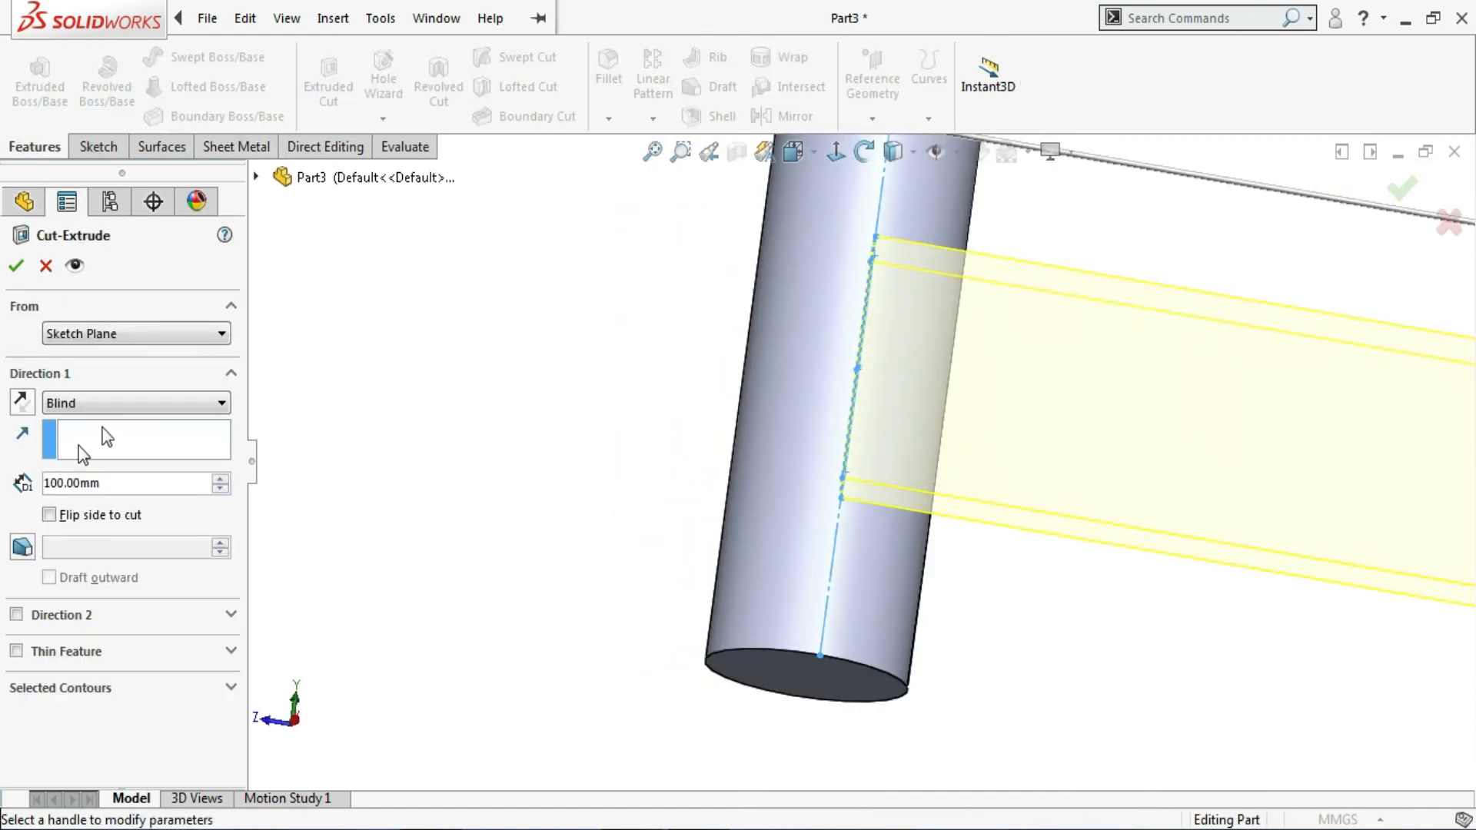
- Extrude-cut the recess profile into the shank with the Through All - Both end condition
{"action": "left_click", "coordinate": [128, 408]}
{"action": "left_click", "coordinate": [131, 455]}
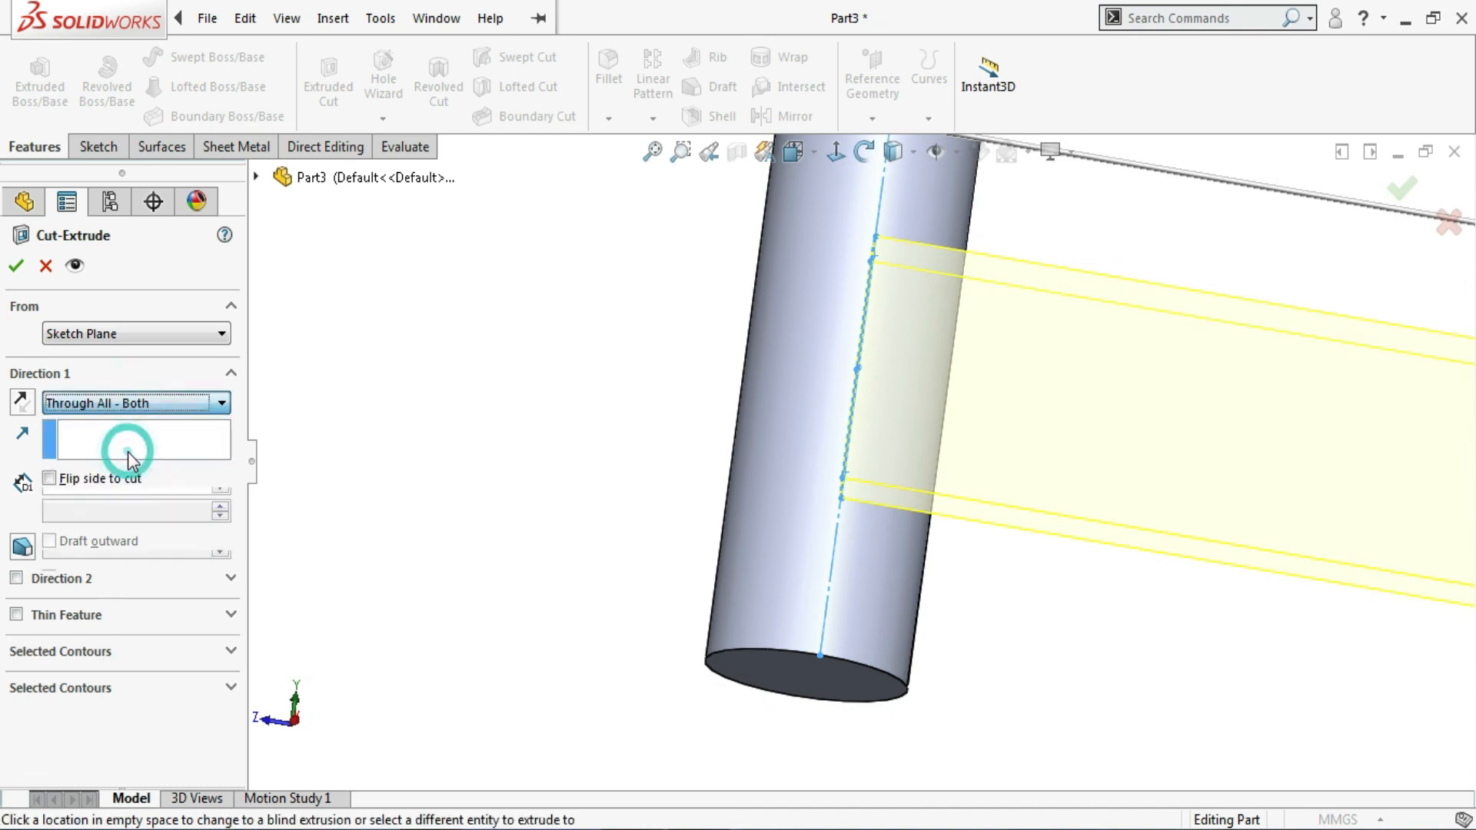
{"action": "left_click", "coordinate": [16, 265]}
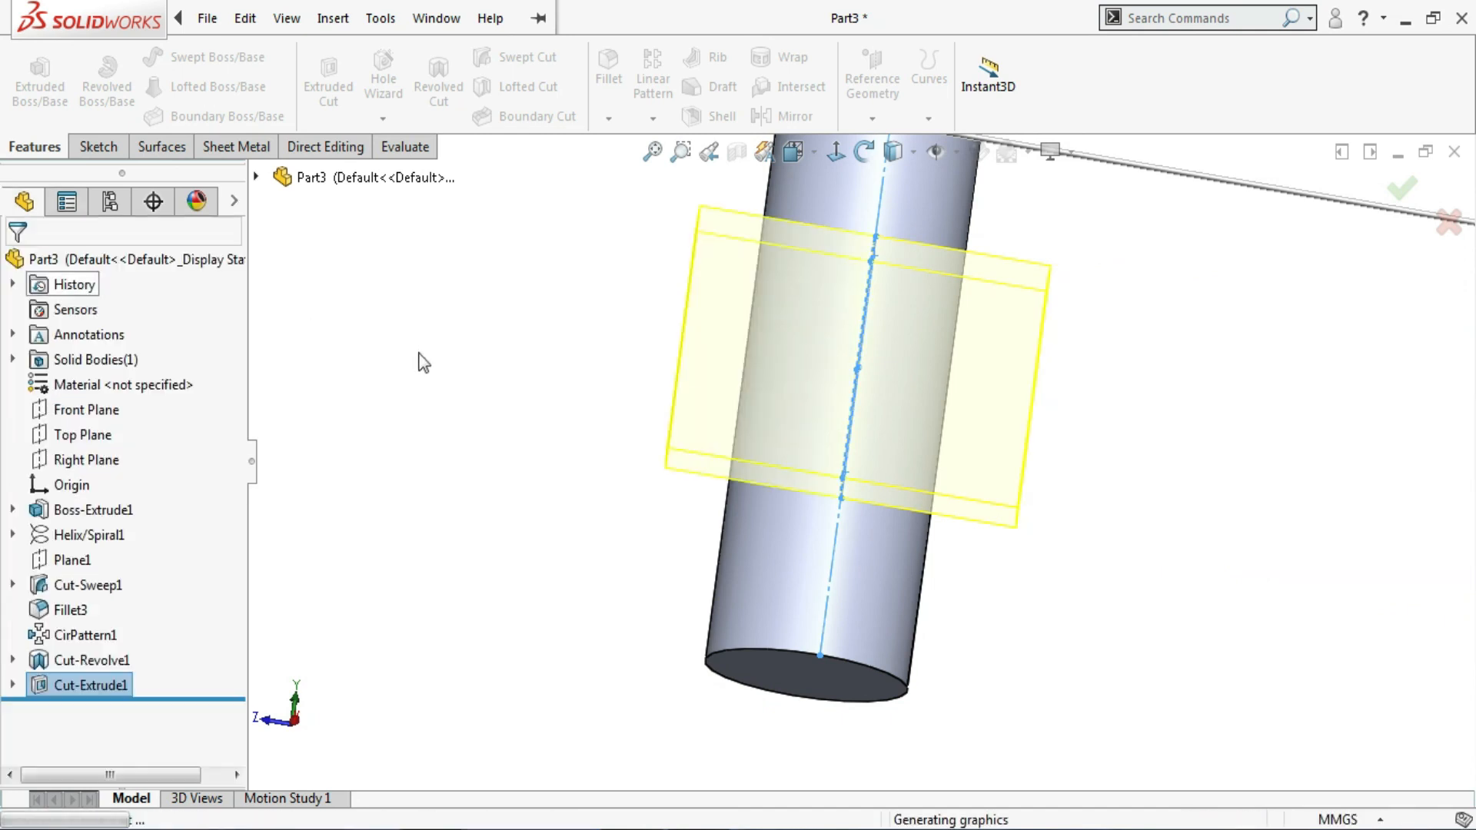
{"action": "scroll", "coordinate": [540, 434], "scroll_direction": "up", "scroll_amount": 2}
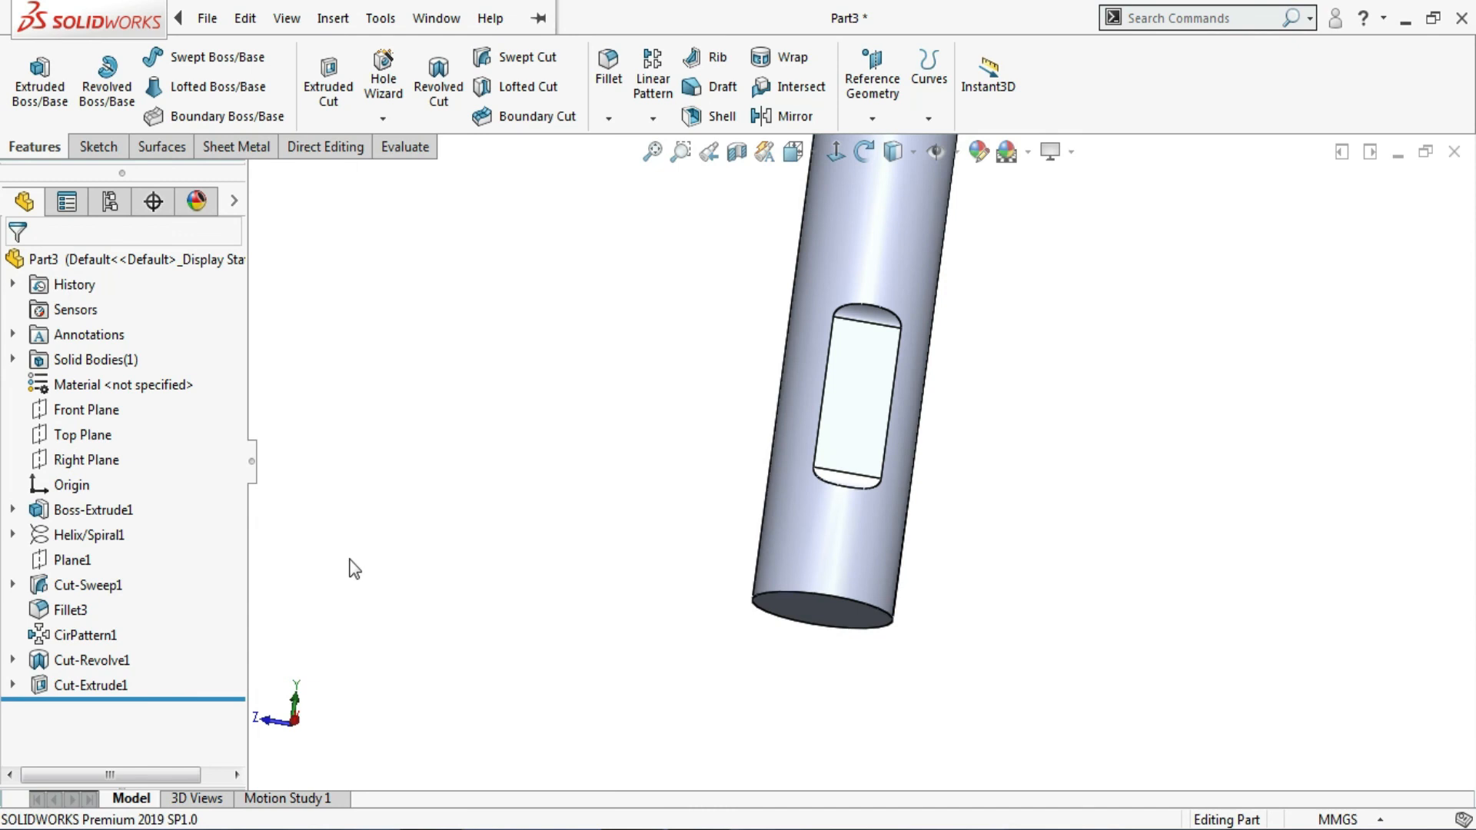
- Mirror the extruded recess cut about the Right Plane to the opposite side of the shank
{"action": "left_click", "coordinate": [98, 684]}
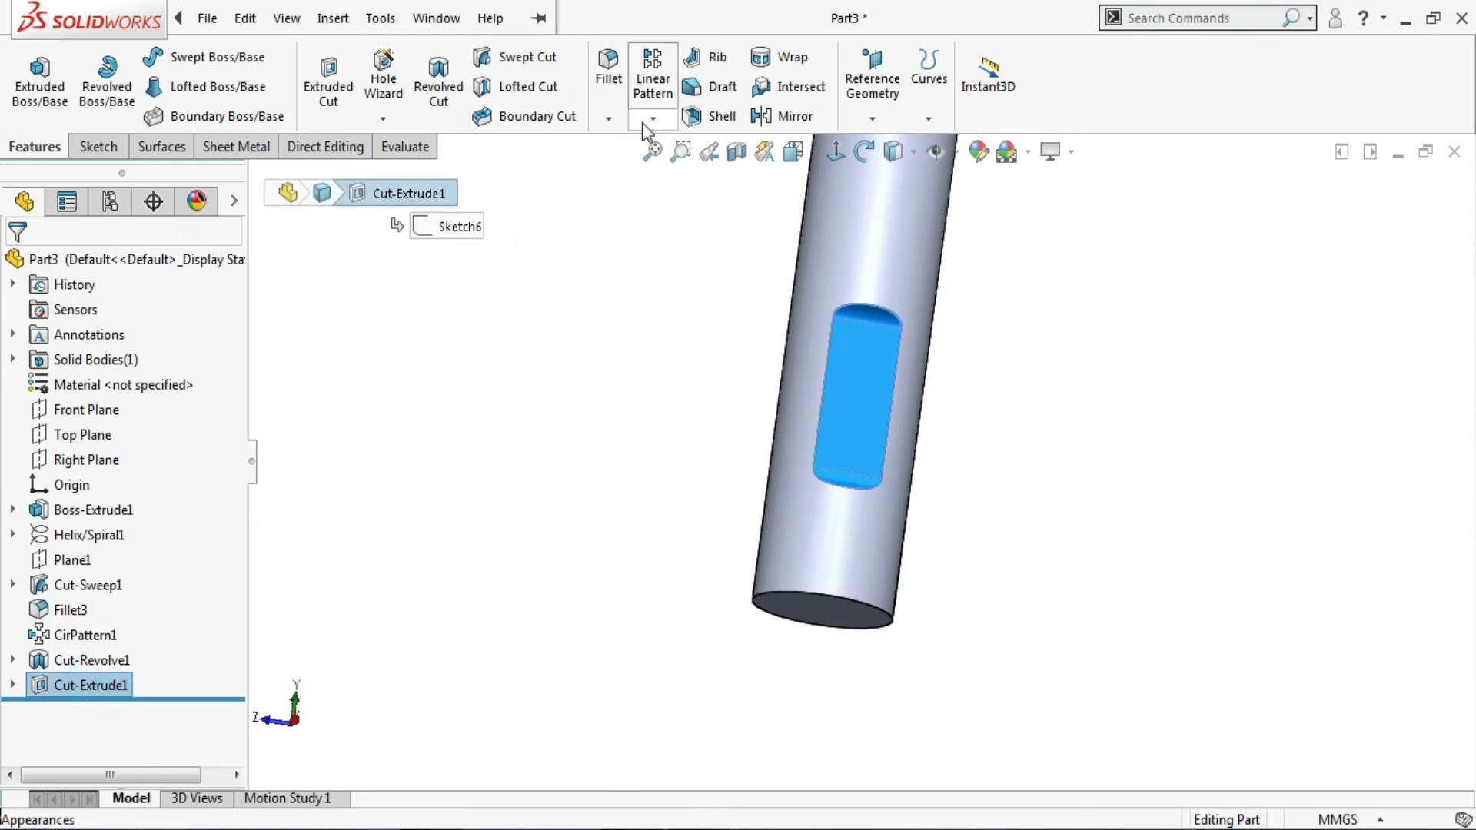
{"action": "left_click", "coordinate": [760, 117]}
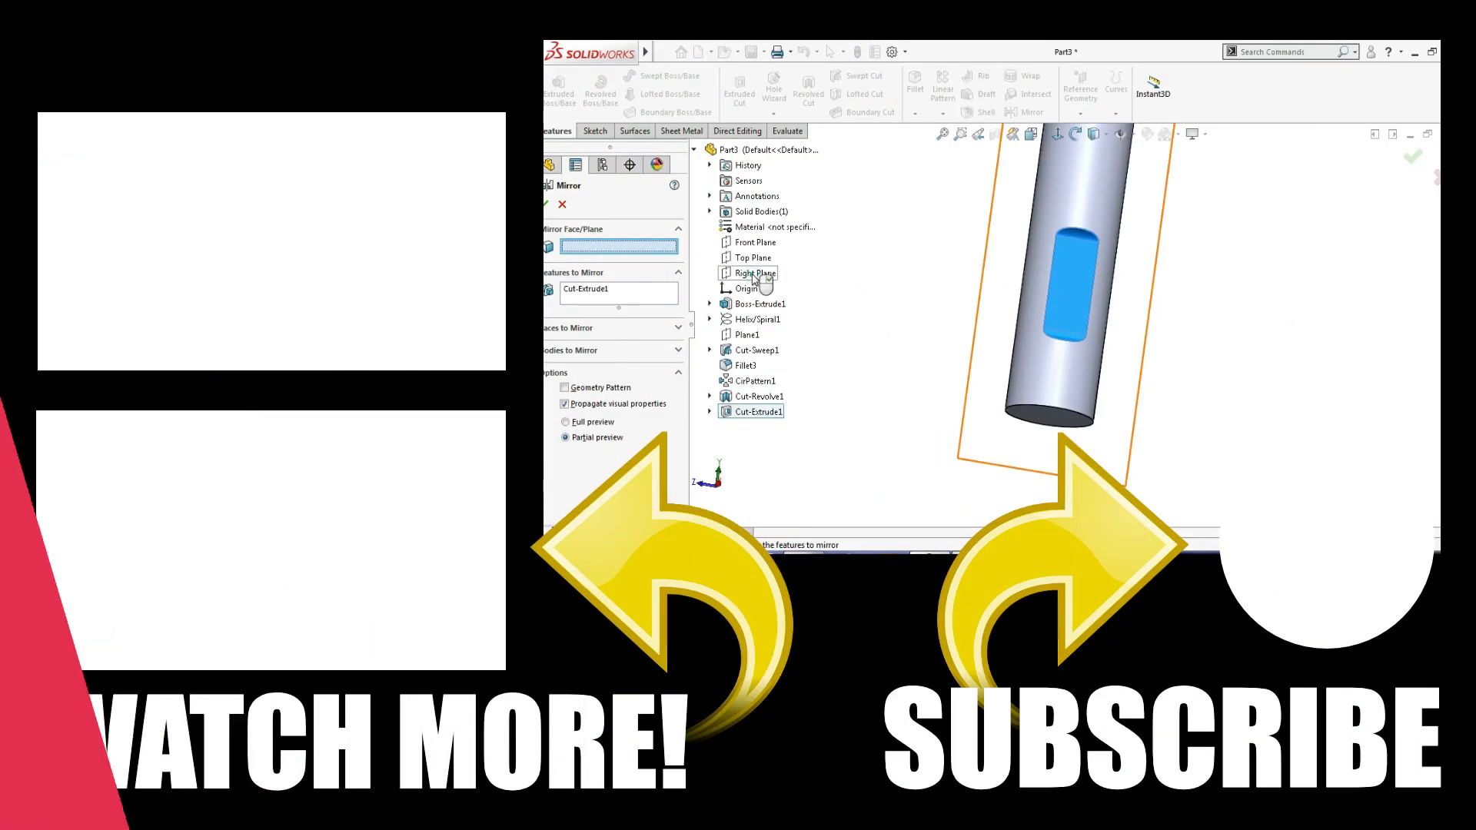
{"action": "left_click", "coordinate": [754, 275]}
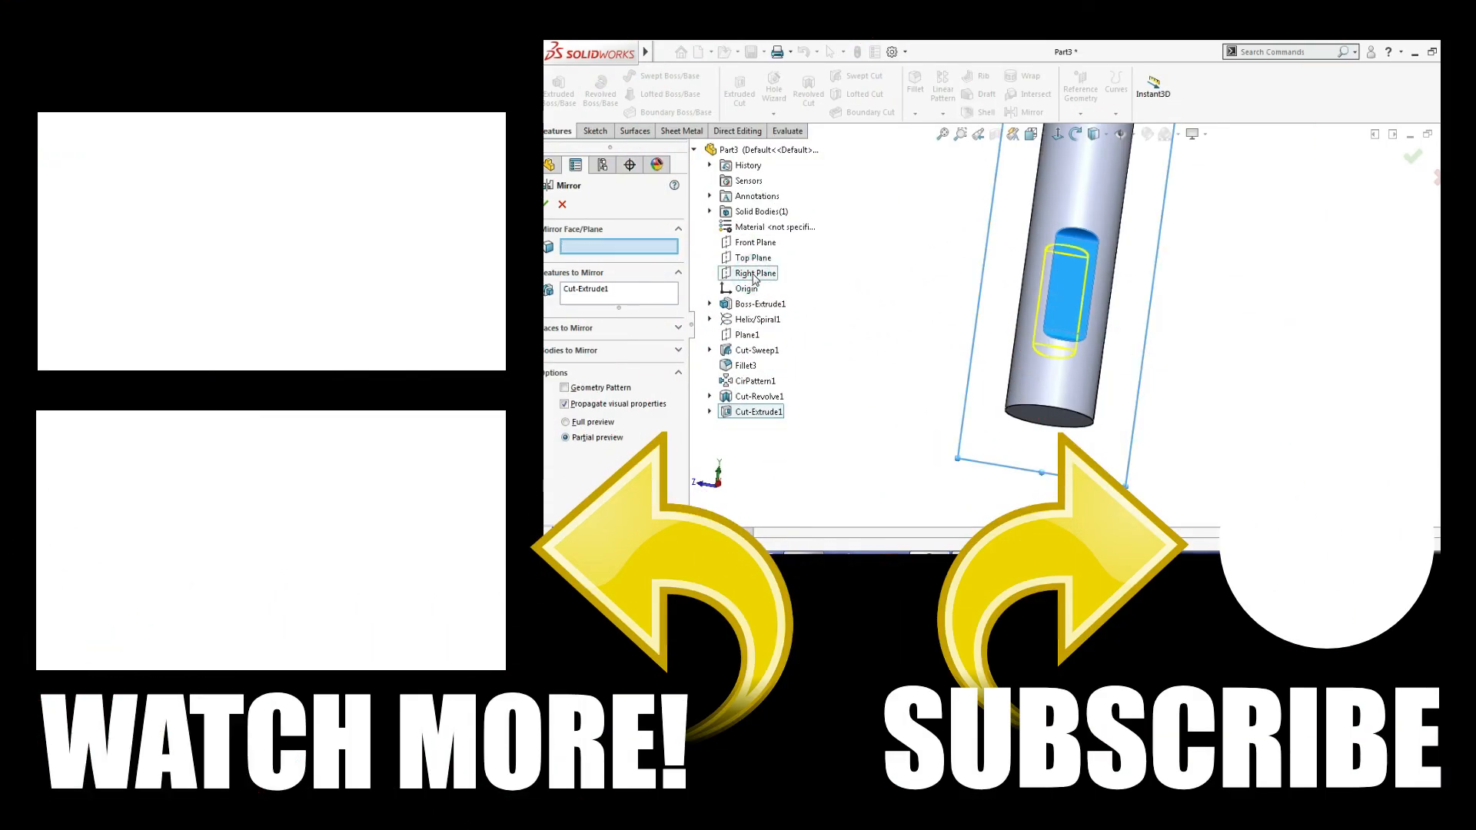
{"action": "left_click", "coordinate": [546, 205]}
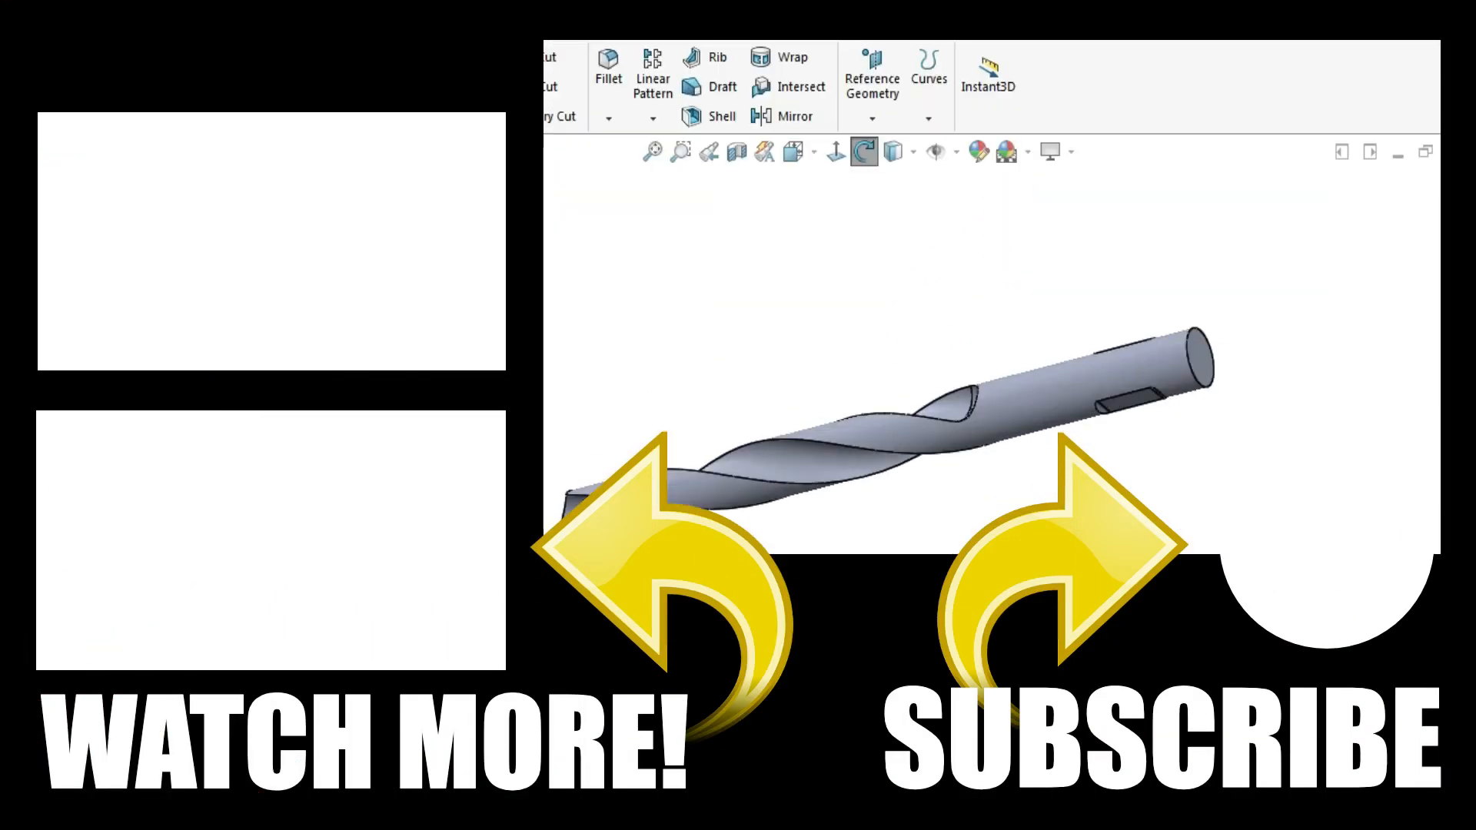
- Set the display style of the finished drill bit to shaded without edges
{"action": "left_click_drag", "start_coordinate": [800, 430], "coordinate": [1084, 333]}
{"action": "key", "text": "Escape"}
{"action": "left_click", "coordinate": [916, 151]}
{"action": "left_click", "coordinate": [894, 212]}
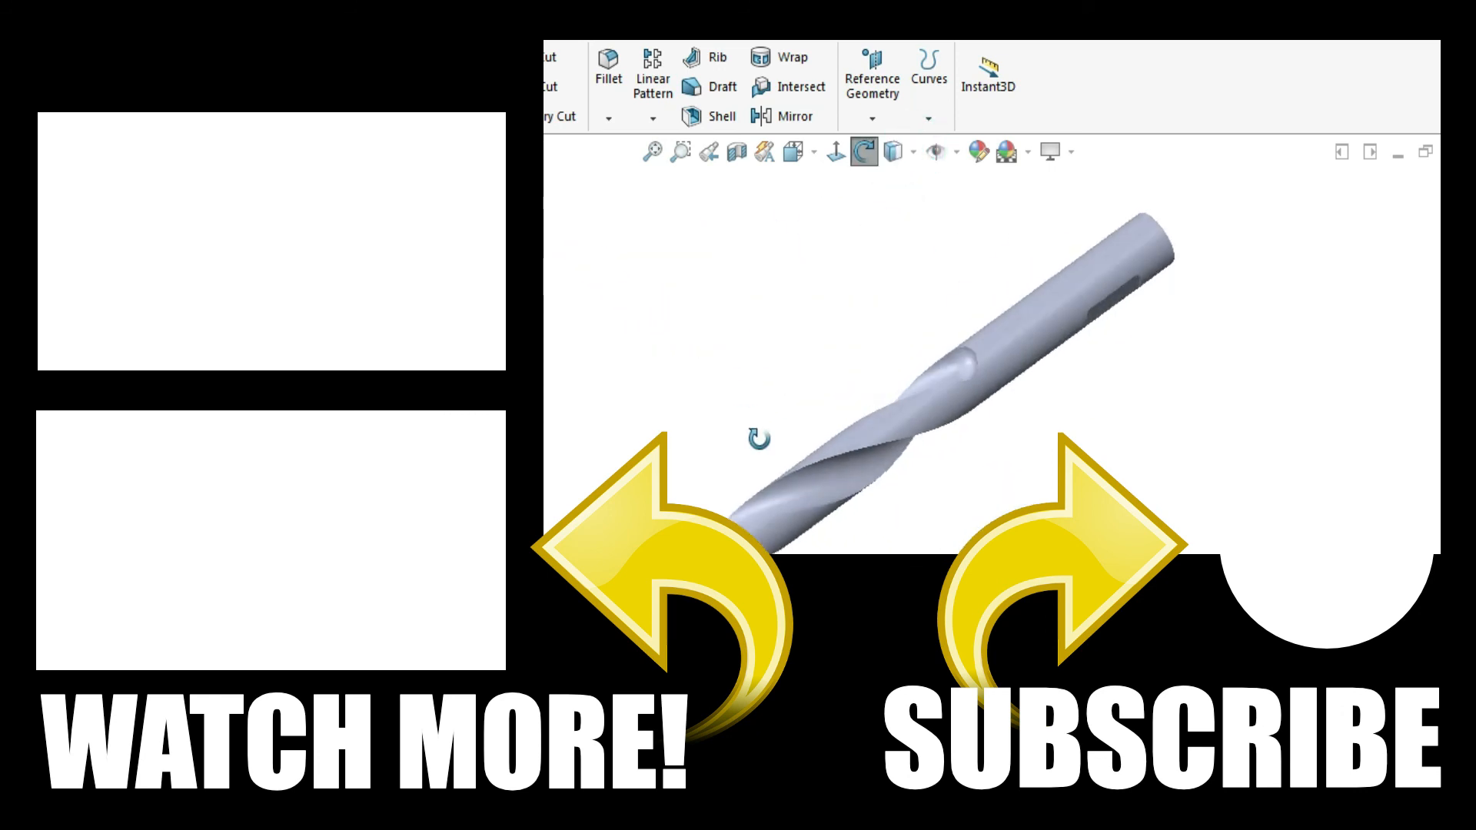